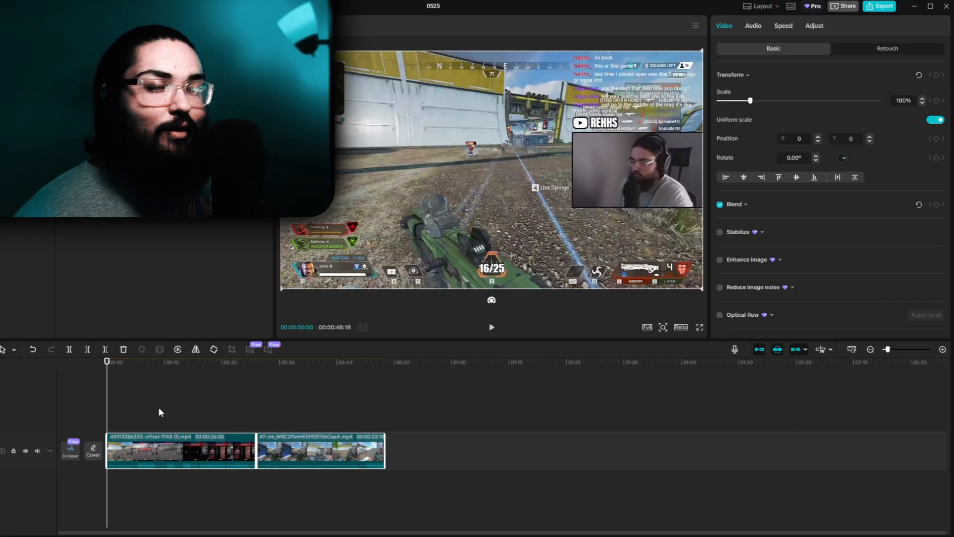
Set the project's aspect ratio to 9:16.
{"action": "left_click", "coordinate": [159, 408]}
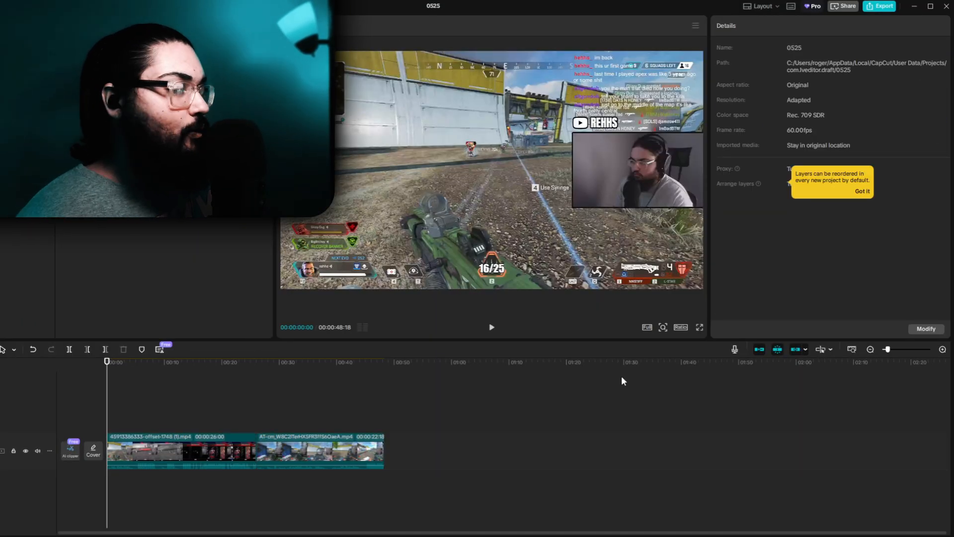
{"action": "left_click", "coordinate": [680, 327]}
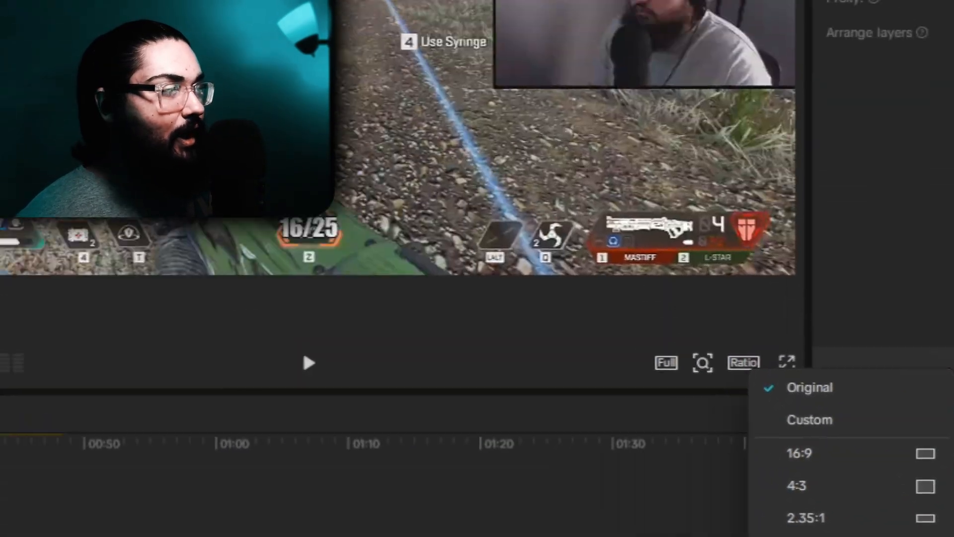
{"action": "left_click", "coordinate": [512, 342]}
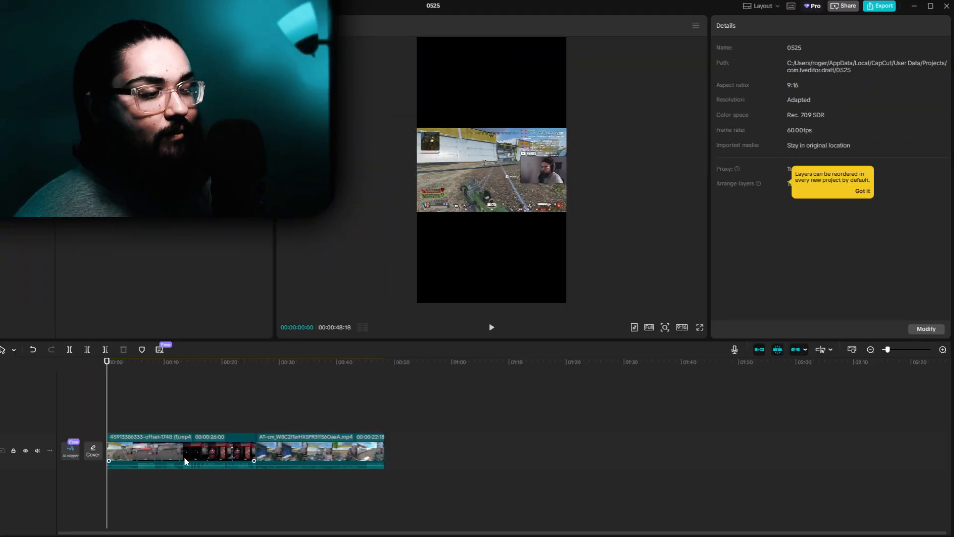
Duplicate both clips onto a second track directly above the originals.
{"action": "left_click", "coordinate": [184, 457]}
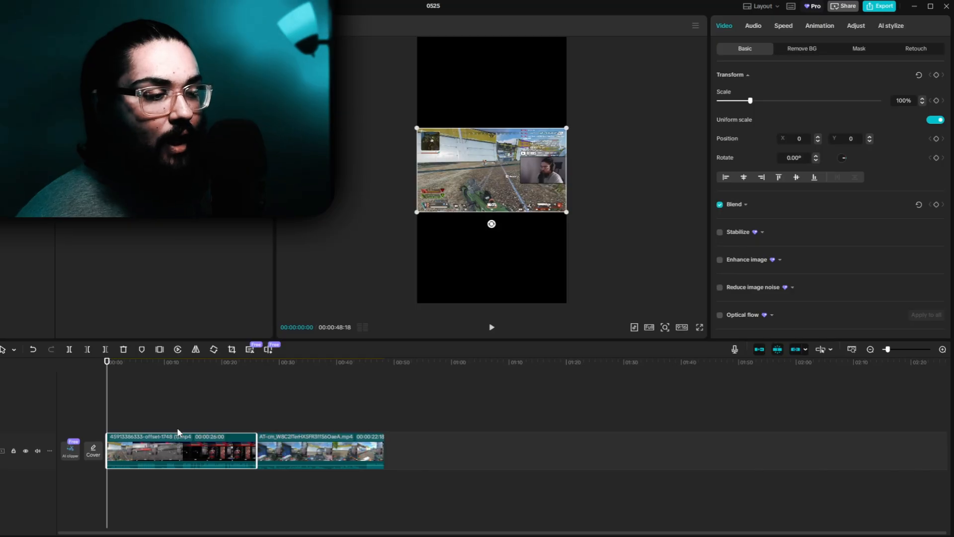
{"action": "left_click", "coordinate": [192, 416]}
{"action": "left_click", "coordinate": [324, 457]}
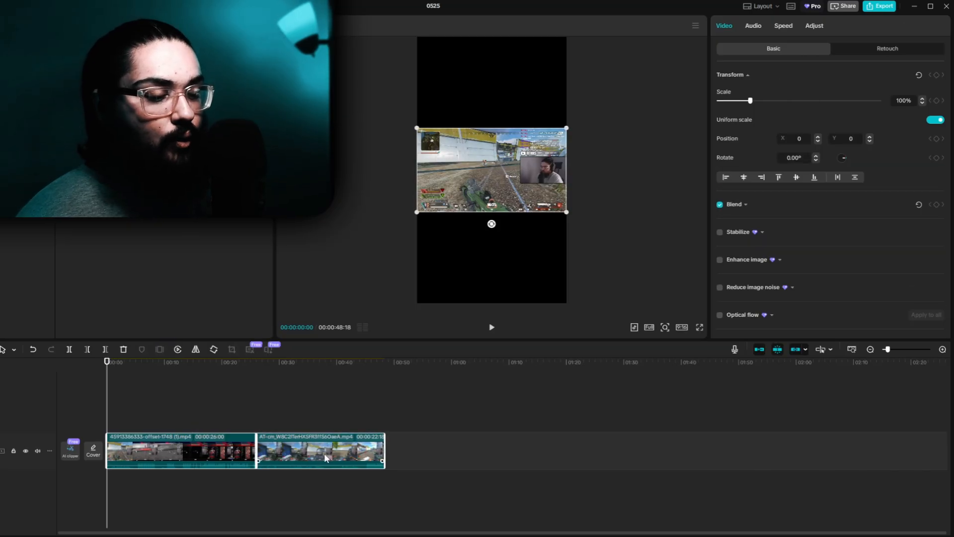
{"action": "key", "text": "ctrl+c"}
{"action": "key", "text": "ctrl+v"}
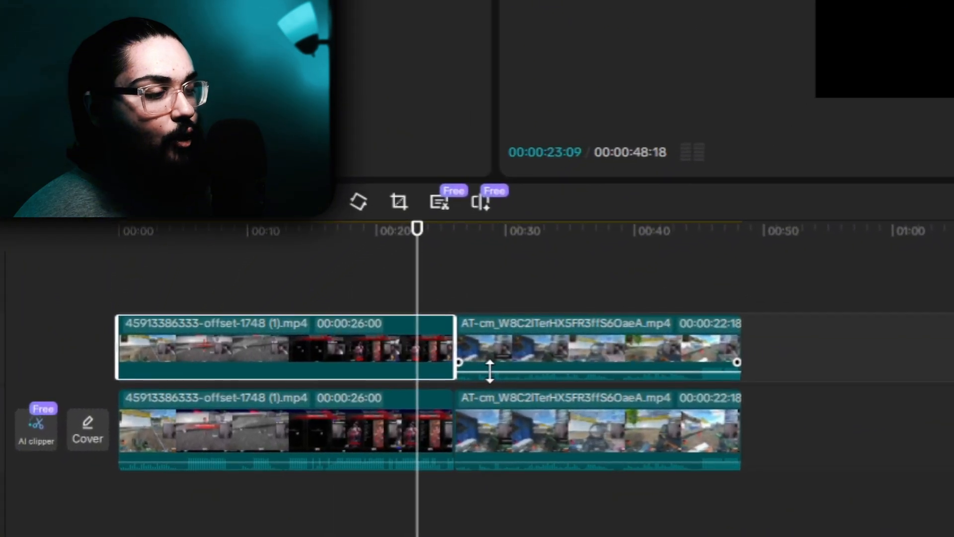
{"action": "left_click_drag", "start_coordinate": [274, 425], "coordinate": [274, 433]}
{"action": "left_click", "coordinate": [206, 390]}
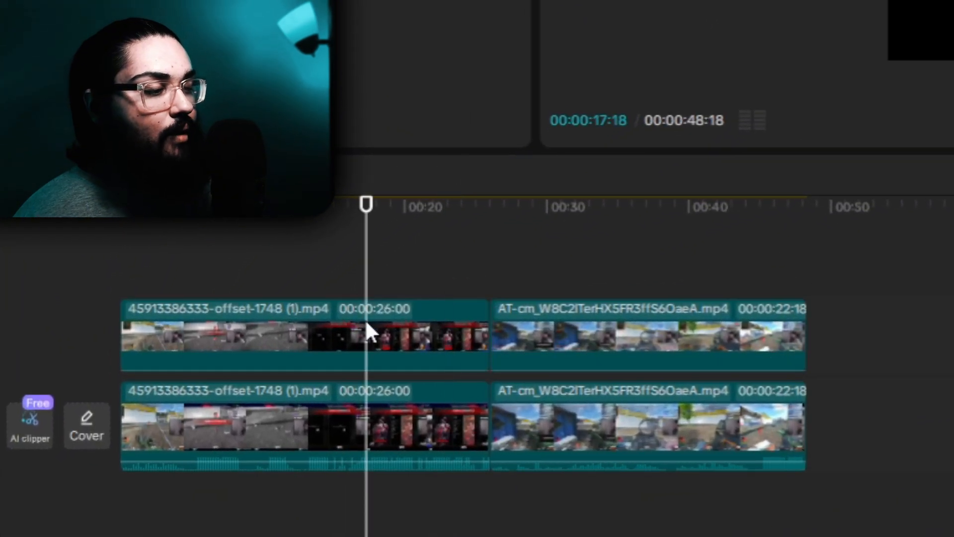
Crop the upper copy of the first clip to the webcam area and place it at the frame's upper edge, about Y 1330.
{"action": "right_click", "coordinate": [366, 325]}
{"action": "mouse_move", "coordinate": [506, 311]}
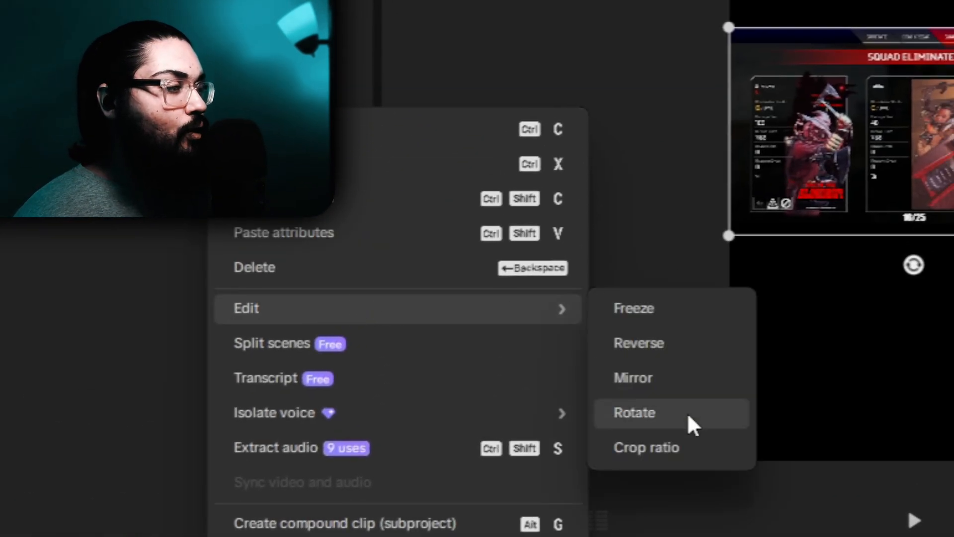
{"action": "left_click", "coordinate": [688, 440]}
{"action": "left_click_drag", "start_coordinate": [267, 279], "coordinate": [554, 287]}
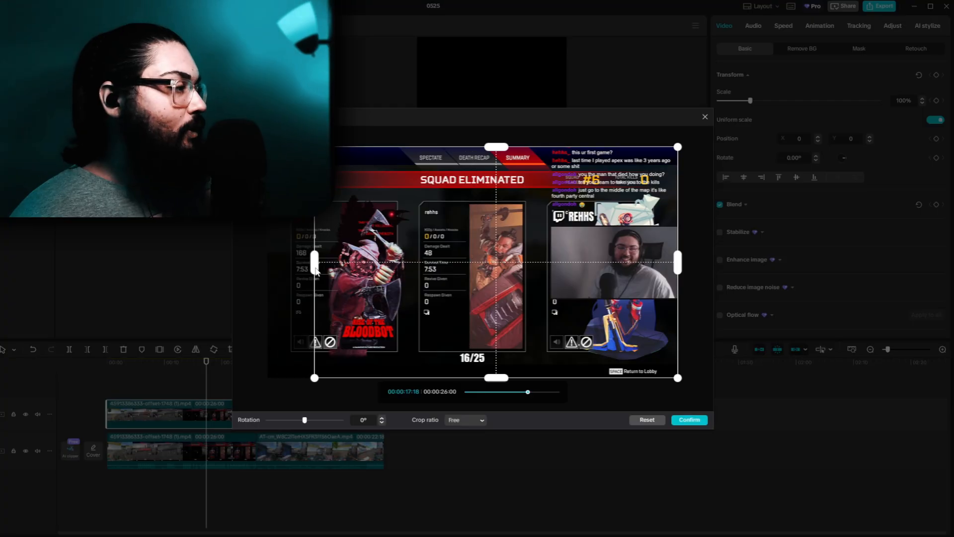
{"action": "left_click_drag", "start_coordinate": [613, 149], "coordinate": [628, 226]}
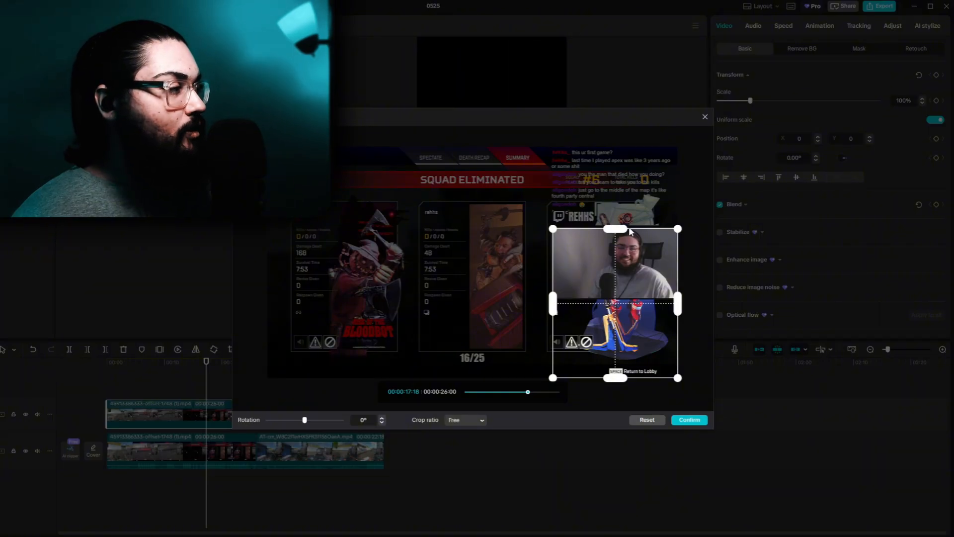
{"action": "left_click_drag", "start_coordinate": [616, 378], "coordinate": [618, 324]}
{"action": "left_click_drag", "start_coordinate": [531, 176], "coordinate": [529, 85]}
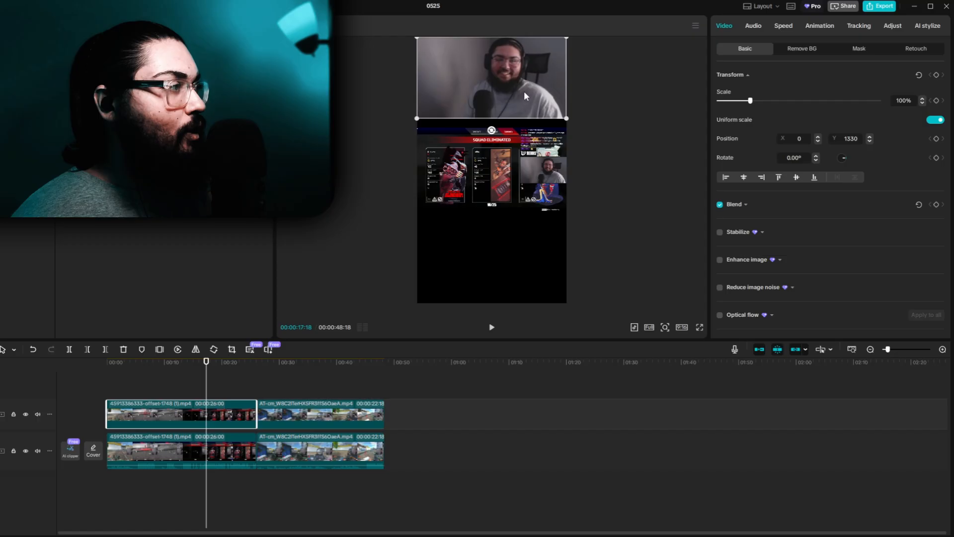
Enlarge the first clip on the main track to 264% and place it at X 0, Y -315 to fill the area below the webcam.
{"action": "left_click", "coordinate": [209, 450]}
{"action": "left_click_drag", "start_coordinate": [567, 214], "coordinate": [645, 256]}
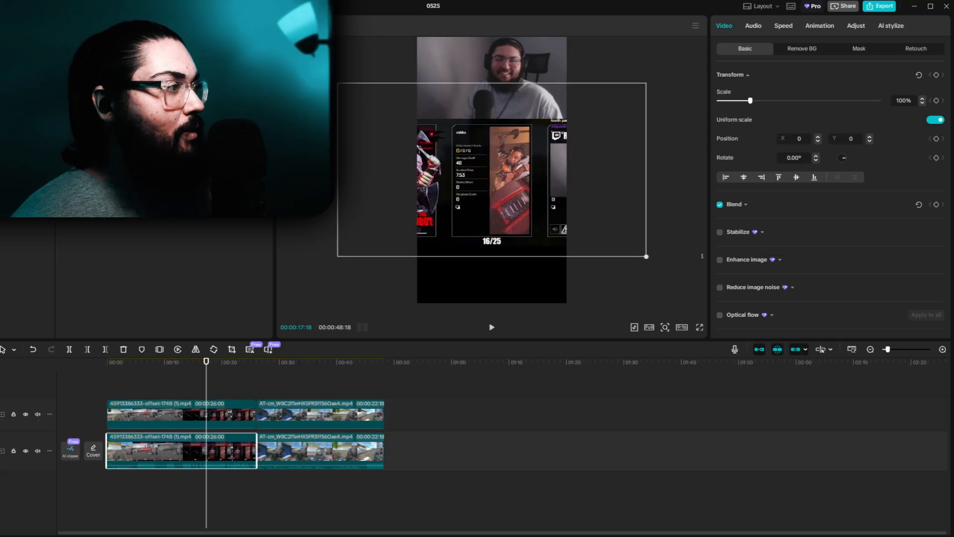
{"action": "left_click_drag", "start_coordinate": [524, 215], "coordinate": [520, 257]}
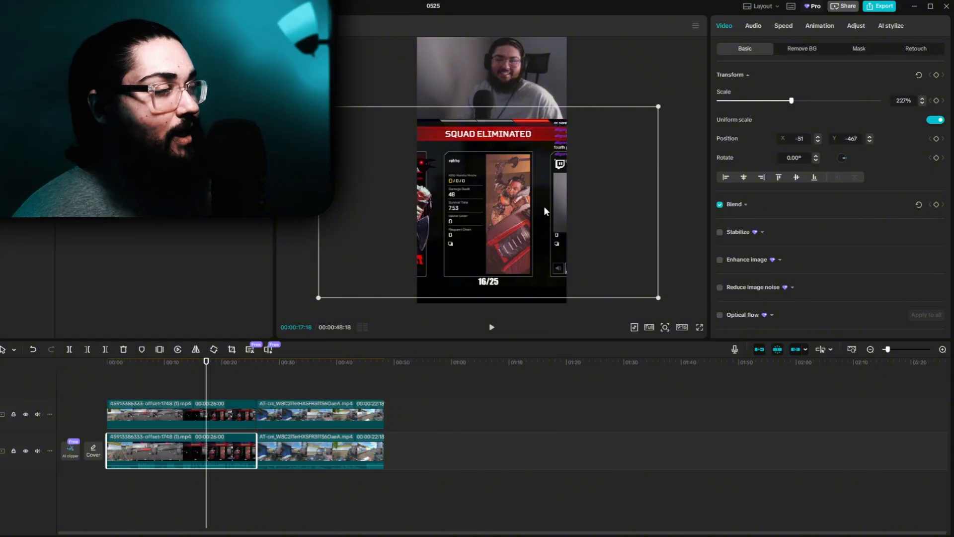
{"action": "left_click_drag", "start_coordinate": [540, 217], "coordinate": [541, 207]}
{"action": "left_click_drag", "start_coordinate": [669, 299], "coordinate": [699, 310]}
{"action": "mouse_move", "coordinate": [578, 252]}
{"action": "left_mouse_down"}
{"action": "mouse_move", "coordinate": [580, 243]}
{"action": "mouse_move", "coordinate": [578, 253]}
{"action": "left_mouse_up"}
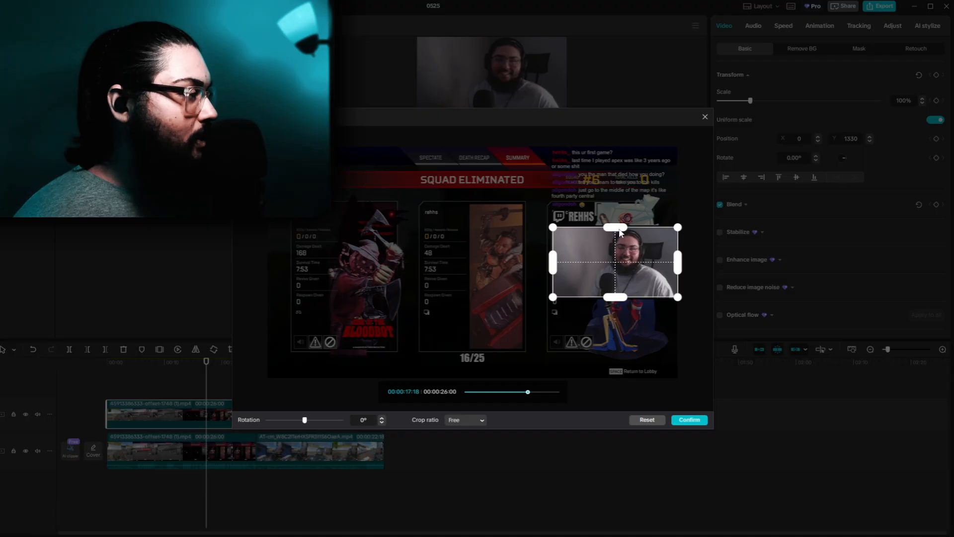
Refine the crop of the webcam clip and shift it to Y 1317 so it meets the frame's upper edge.
{"action": "left_click", "coordinate": [689, 420]}
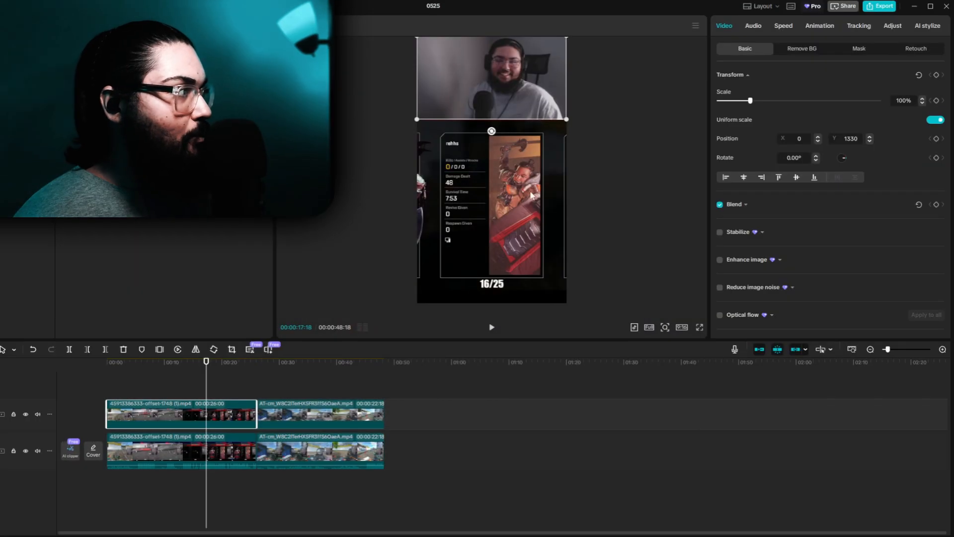
{"action": "left_click", "coordinate": [482, 146]}
{"action": "left_click", "coordinate": [380, 94]}
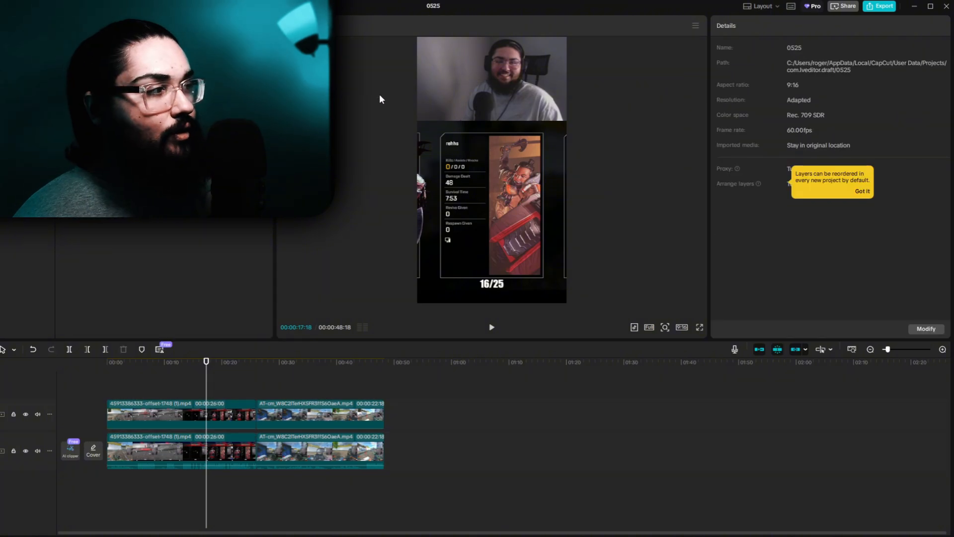
Delete the second clip on the upper track and fill its place with a copy of the cropped webcam clip, trimmed to the timeline's end.
{"action": "left_click", "coordinate": [225, 418]}
{"action": "left_click", "coordinate": [225, 390]}
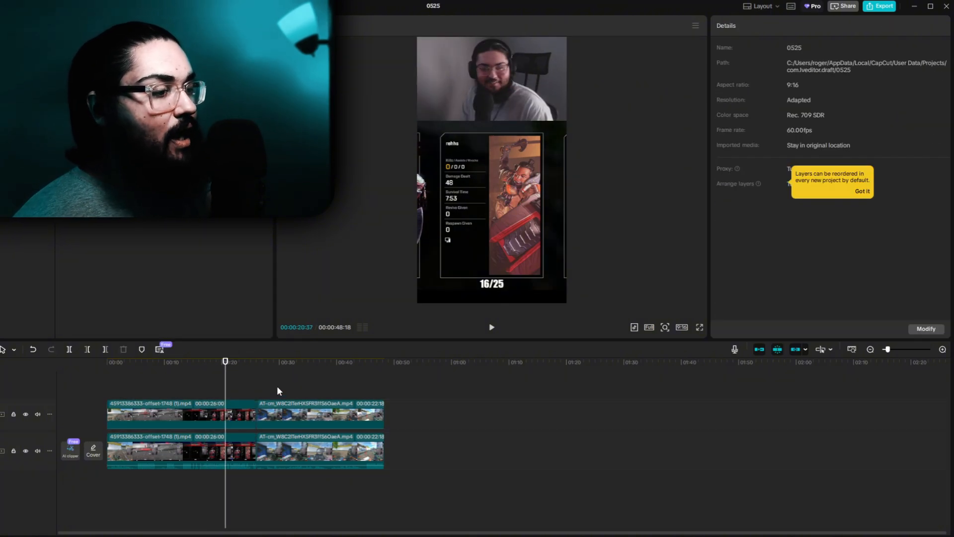
{"action": "left_click", "coordinate": [275, 387]}
{"action": "left_click", "coordinate": [276, 412]}
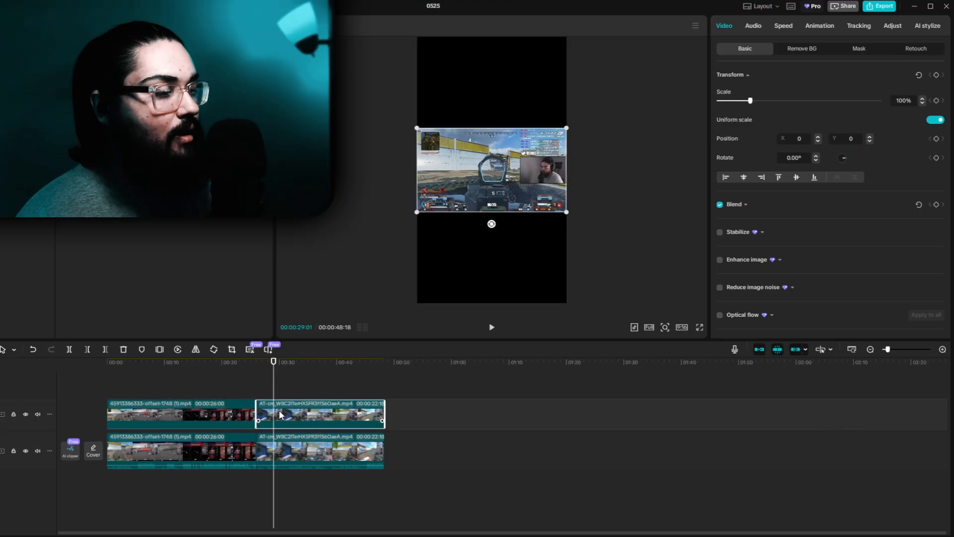
{"action": "key", "text": "Delete"}
{"action": "left_click", "coordinate": [245, 415]}
{"action": "key", "text": "ctrl+c"}
{"action": "key", "text": "ctrl+v"}
{"action": "left_click_drag", "start_coordinate": [296, 409], "coordinate": [278, 409]}
{"action": "left_click_drag", "start_coordinate": [404, 412], "coordinate": [384, 411]}
Replace the copied webcam clip's footage with the second source video, keeping the crop and position.
{"action": "left_click_drag", "start_coordinate": [149, 84], "coordinate": [309, 414]}
{"action": "key", "text": "Return"}
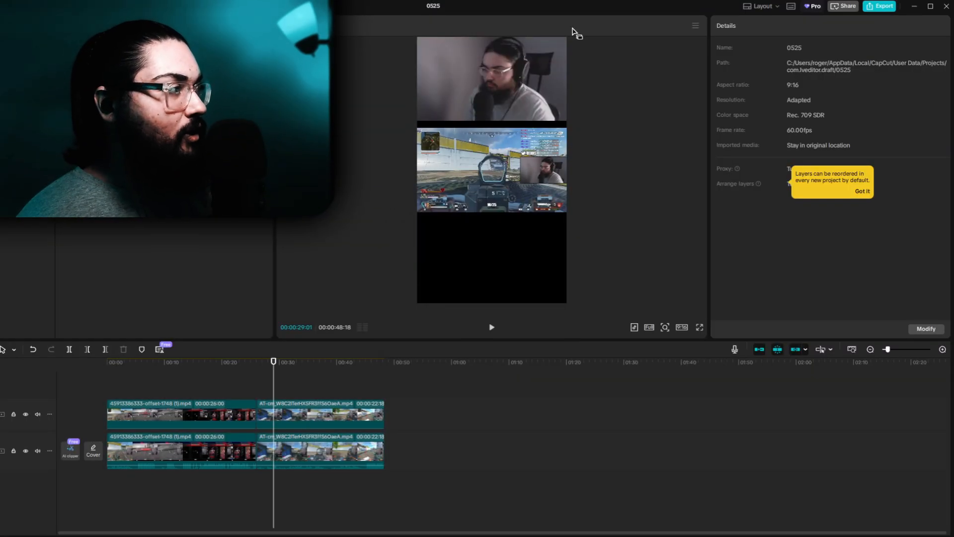
{"action": "left_click", "coordinate": [294, 412]}
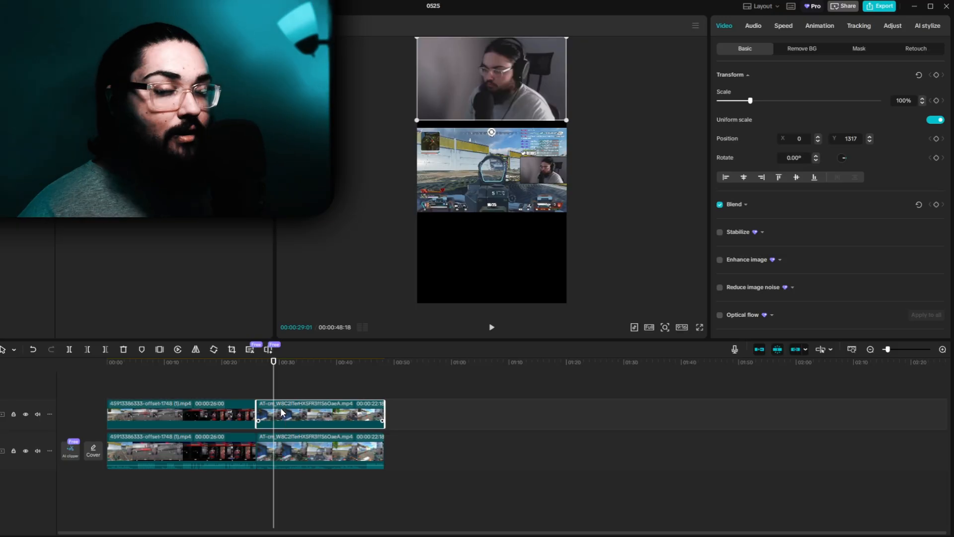
Copy the first gameplay clip's attributes and paste them, including location size, blend, canvas and volume, onto the second main-track clip.
{"action": "left_click", "coordinate": [232, 440]}
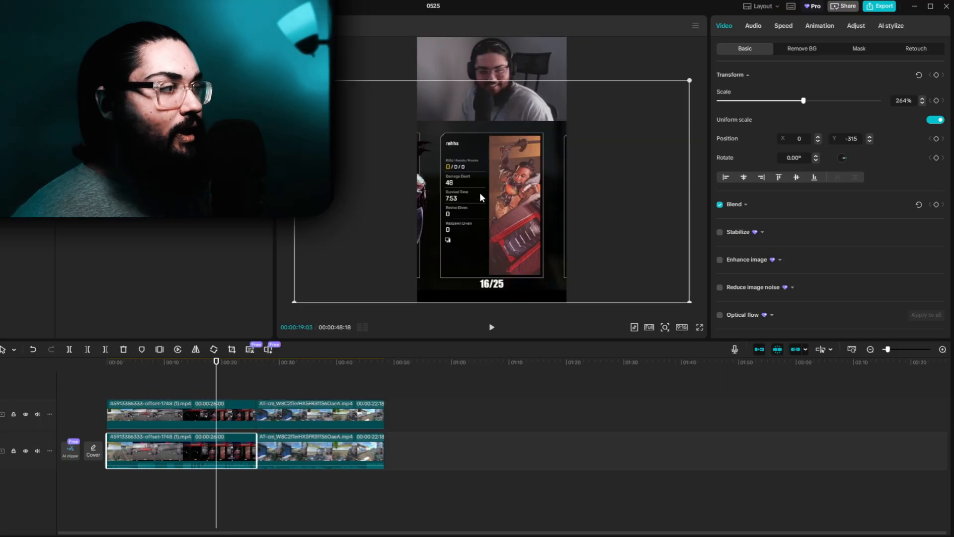
{"action": "left_click_drag", "start_coordinate": [478, 193], "coordinate": [487, 202]}
{"action": "key", "text": "ctrl+z"}
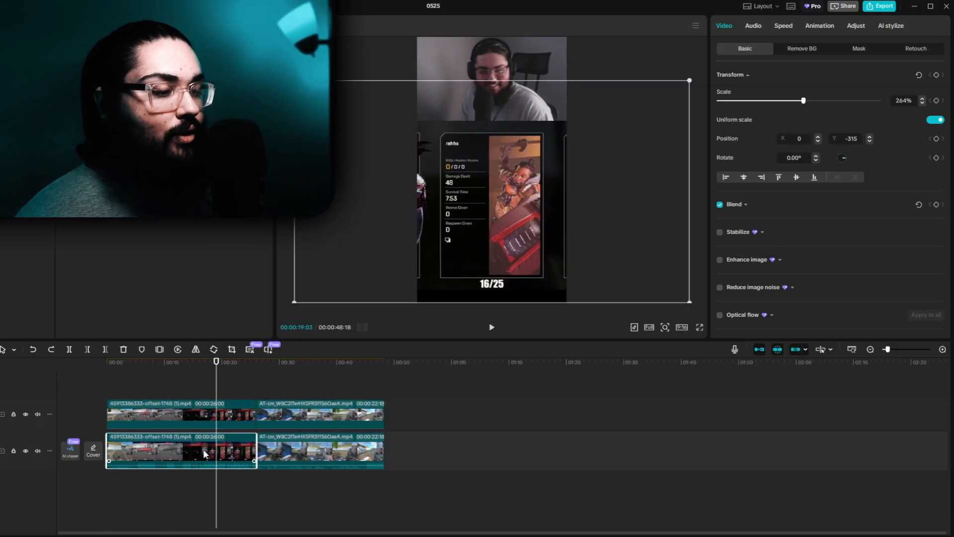
{"action": "left_click", "coordinate": [293, 455]}
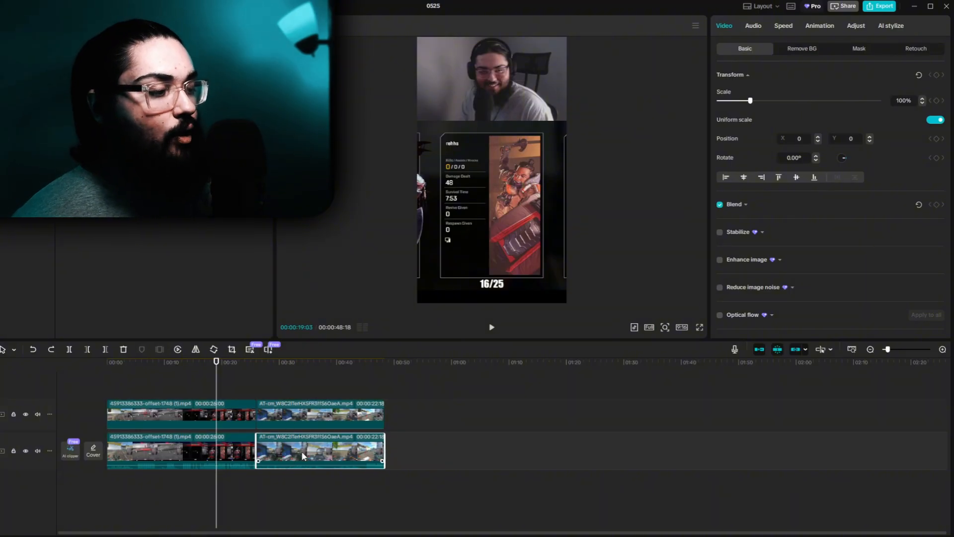
{"action": "right_click", "coordinate": [302, 452]}
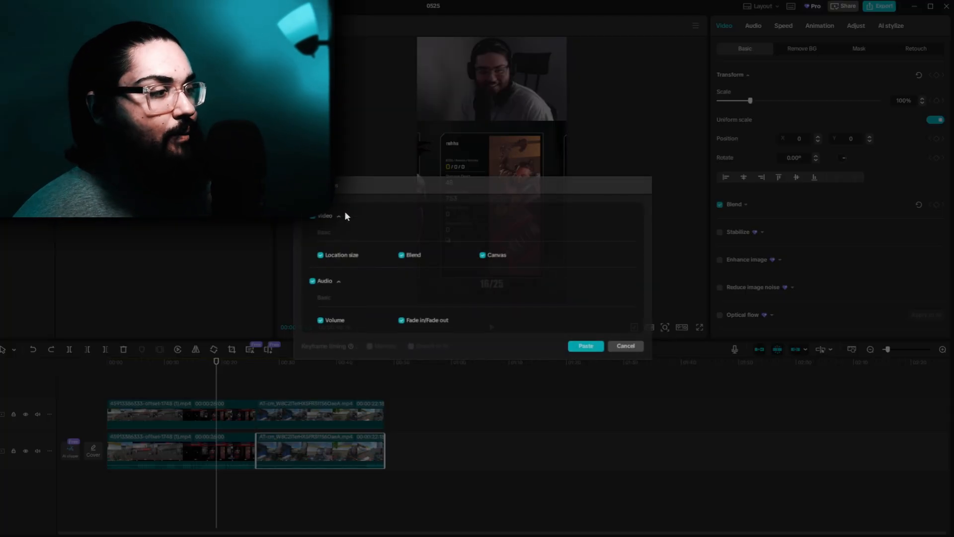
{"action": "left_click", "coordinate": [344, 210]}
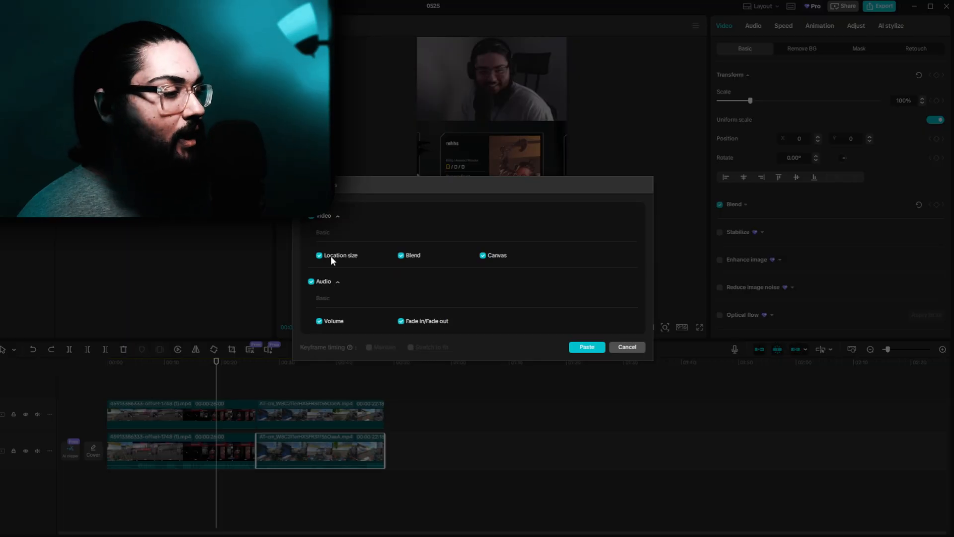
{"action": "key", "text": "Return"}
{"action": "left_click", "coordinate": [283, 388]}
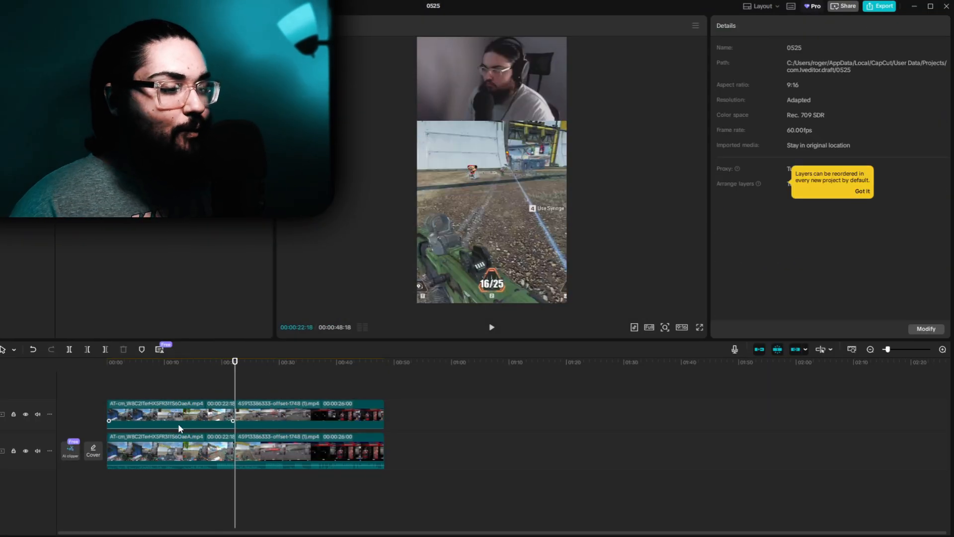
Find the end of the usable footage in the opening clip and split both of its layers at 00:00:16:47.
{"action": "left_click", "coordinate": [123, 395]}
{"action": "left_click", "coordinate": [85, 391]}
{"action": "left_click_drag", "start_coordinate": [86, 392], "coordinate": [283, 393]}
{"action": "left_click", "coordinate": [203, 424]}
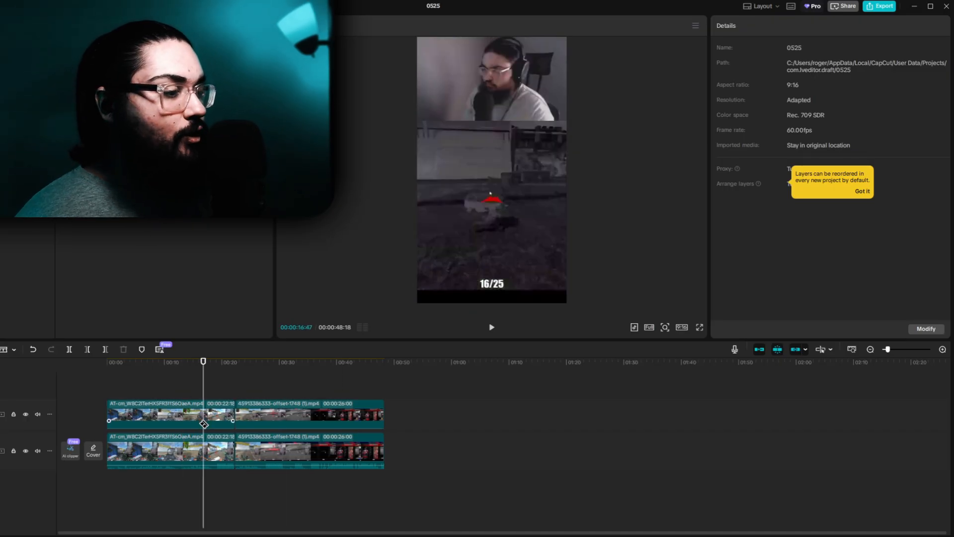
{"action": "left_click", "coordinate": [268, 391]}
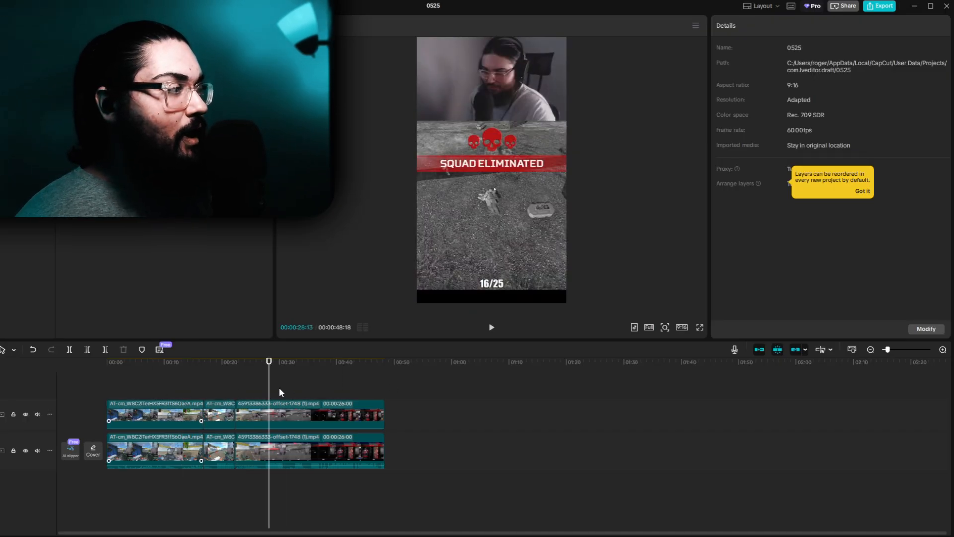
Split both layers of the following clip about three seconds in and delete the unwanted pieces before that cut.
{"action": "left_click_drag", "start_coordinate": [269, 392], "coordinate": [224, 439]}
{"action": "key", "text": "b"}
{"action": "left_click", "coordinate": [254, 413]}
{"action": "left_click", "coordinate": [253, 449]}
{"action": "key", "text": "a"}
{"action": "key", "text": "Delete"}
Close the gap on the upper track so the remaining webcam clip meets the cut, and play across the join.
{"action": "left_click", "coordinate": [205, 394]}
{"action": "left_click_drag", "start_coordinate": [277, 423], "coordinate": [227, 422]}
{"action": "left_click", "coordinate": [202, 396]}
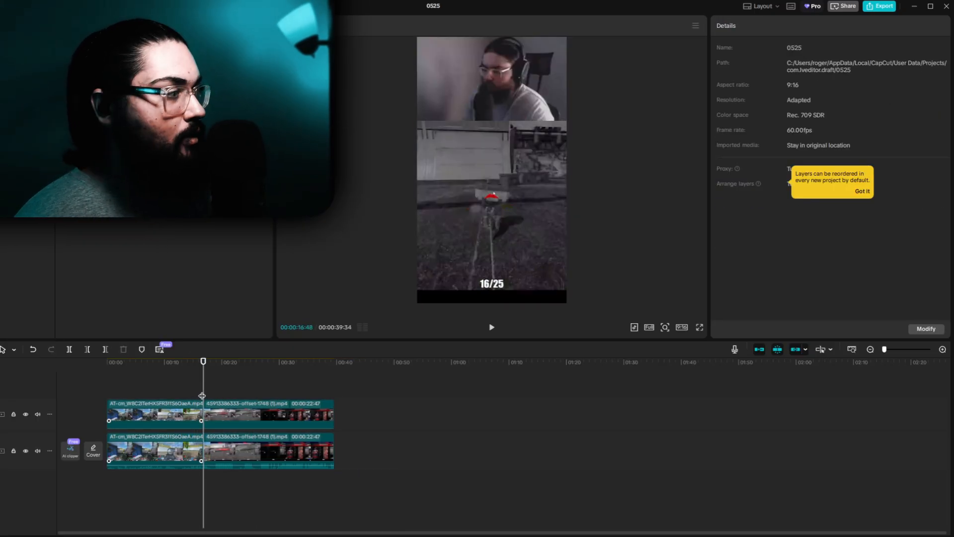
{"action": "key", "text": "Left"}
{"action": "key", "text": "Left"}
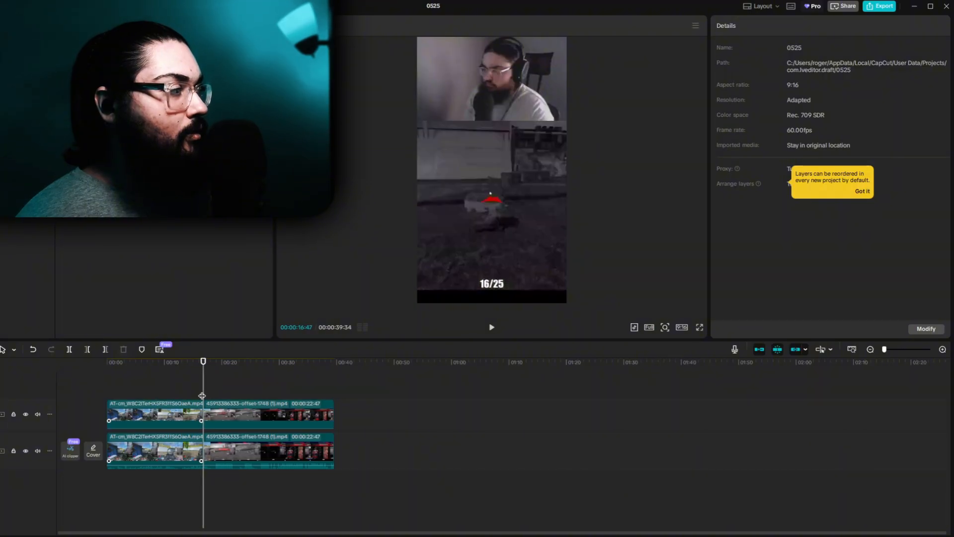
{"action": "left_click", "coordinate": [197, 394]}
{"action": "key", "text": "space"}
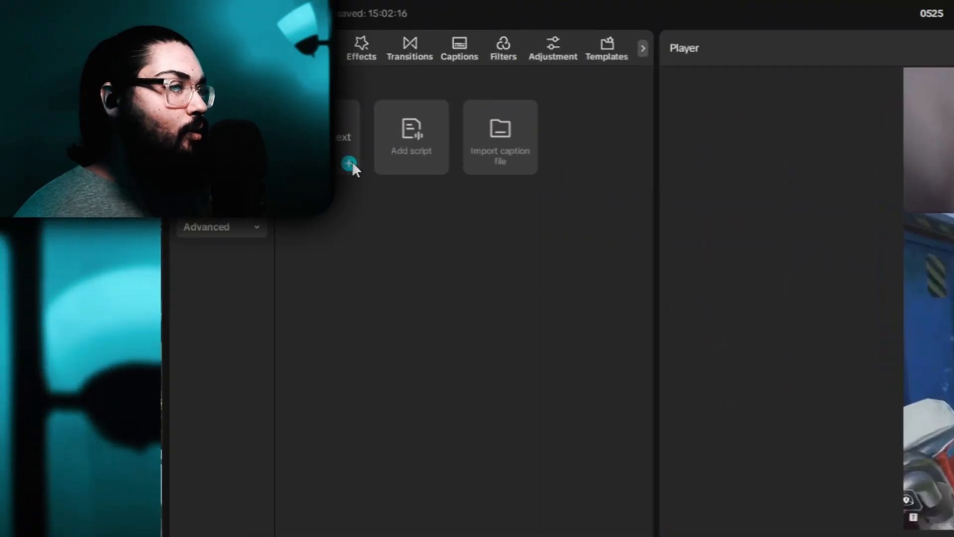
Add a two-line title reading "First time playing" / "Apex Legends" across the boundary between webcam and gameplay, and scale it down slightly.
{"action": "left_click", "coordinate": [350, 163]}
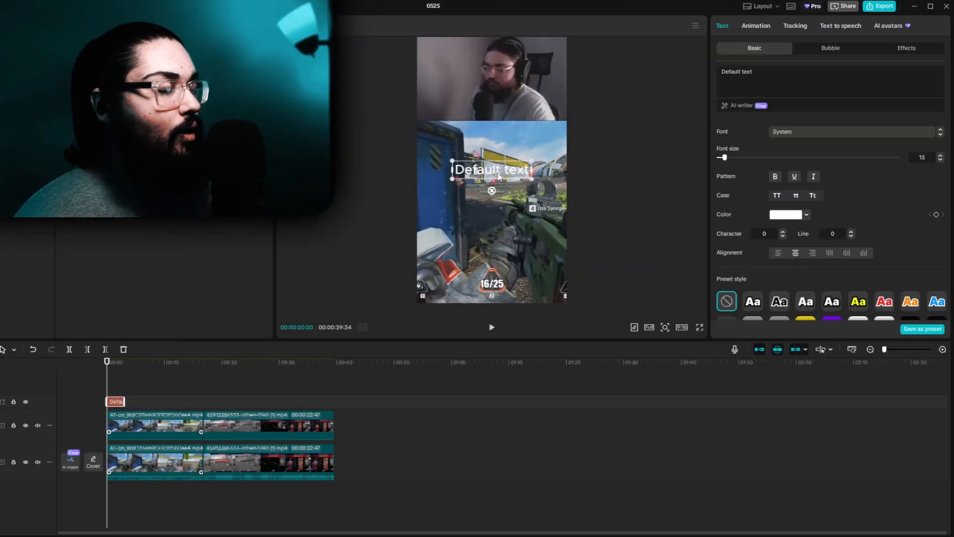
{"action": "left_click_drag", "start_coordinate": [498, 176], "coordinate": [500, 127]}
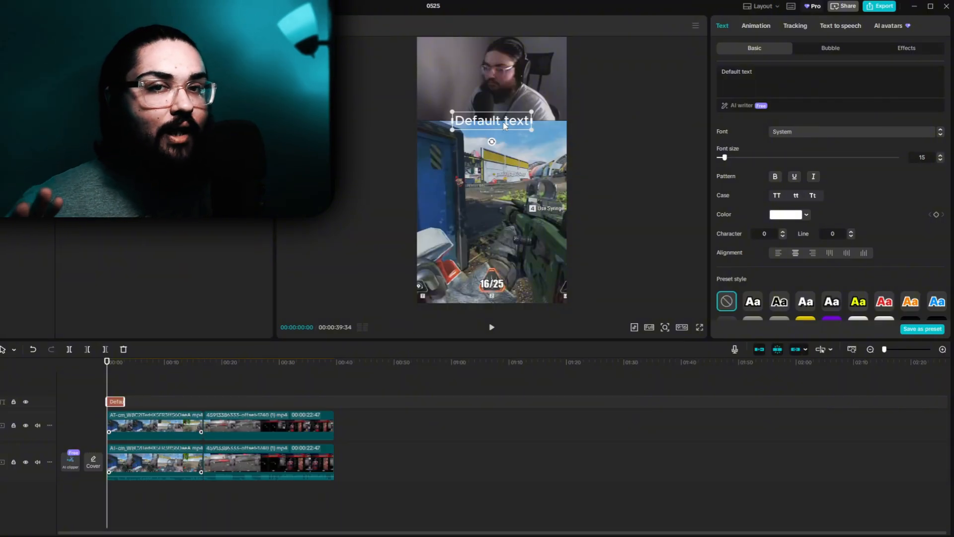
{"action": "left_click", "coordinate": [766, 81]}
{"action": "key", "text": "ctrl+a"}
{"action": "key", "text": "BackSpace"}
{"action": "type", "text": "Firs"}
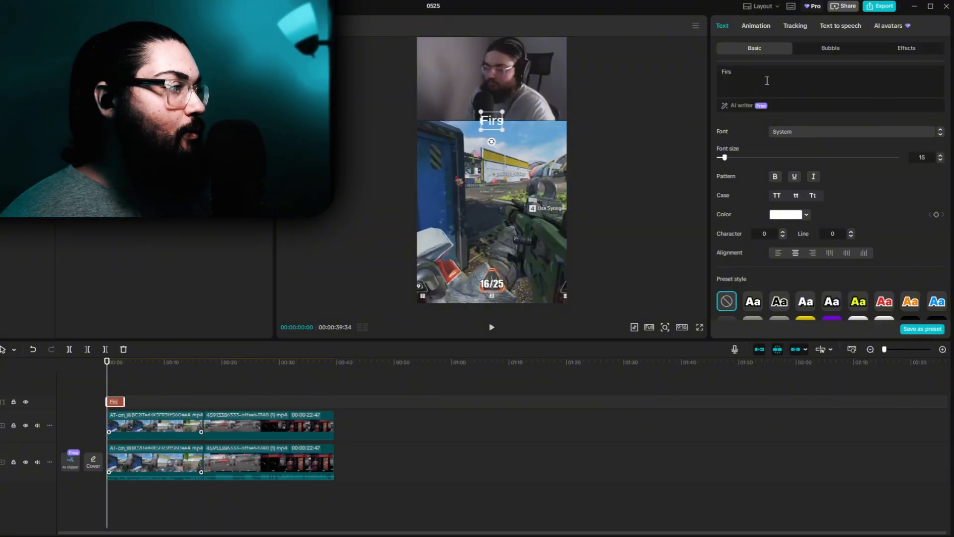
{"action": "type", "text": "t time playing"}
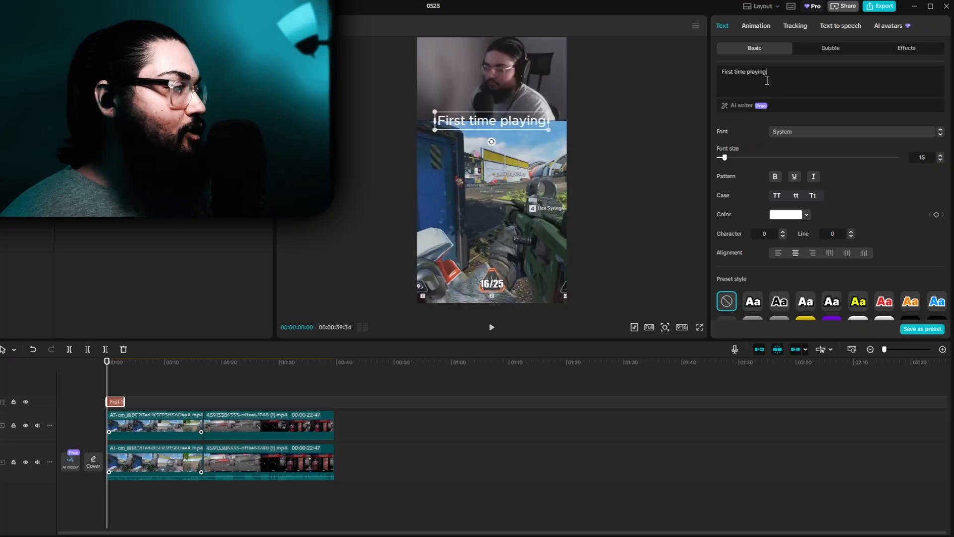
{"action": "key", "text": "Return"}
{"action": "type", "text": "Apex"}
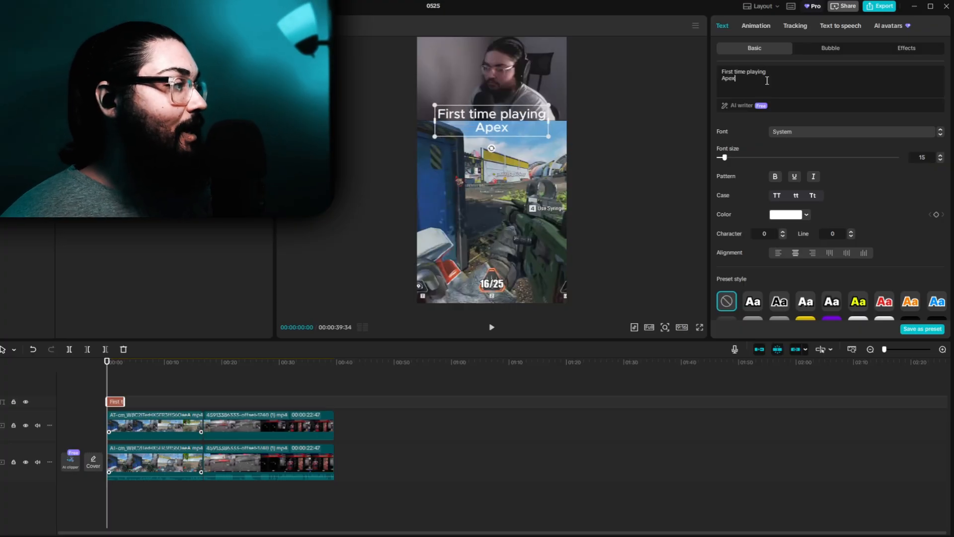
{"action": "type", "text": " Legends"}
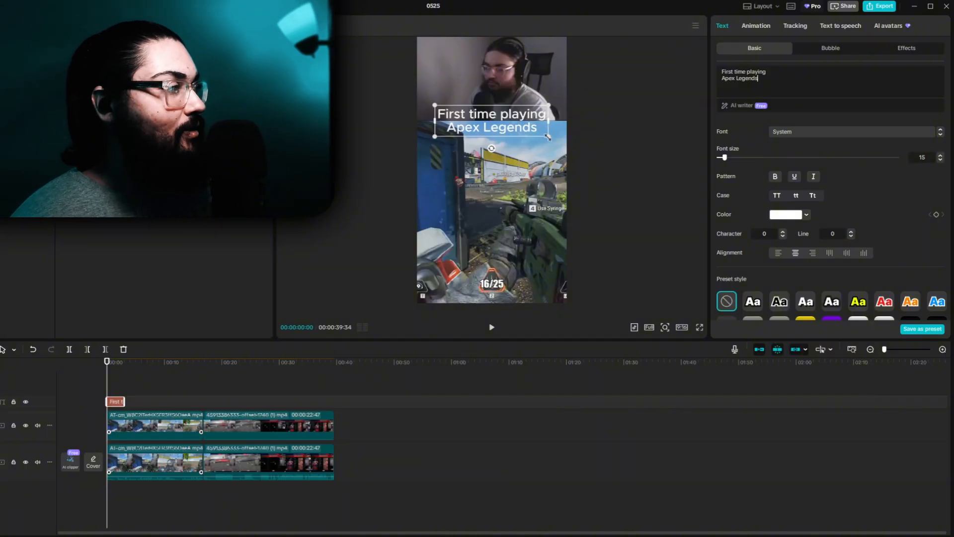
{"action": "left_click_drag", "start_coordinate": [549, 135], "coordinate": [533, 134]}
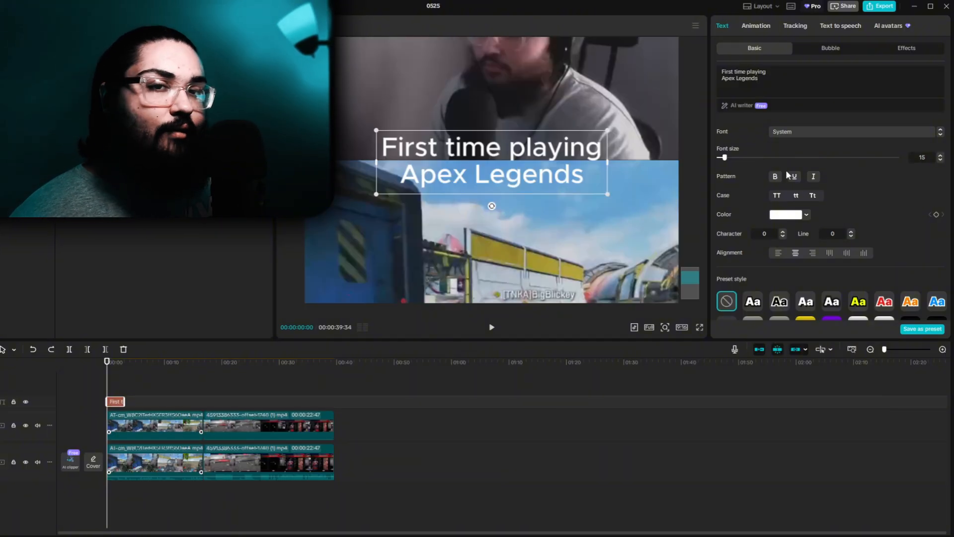
Set the title's font to Montserrat and its line spacing to -3.
{"action": "left_click", "coordinate": [797, 134]}
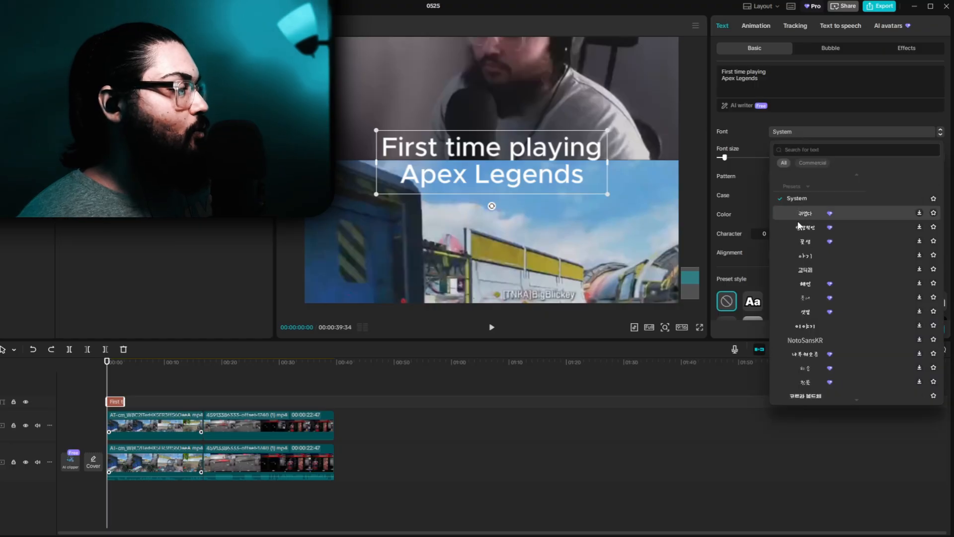
{"action": "scroll", "coordinate": [800, 231], "scroll_direction": "up", "scroll_amount": 2}
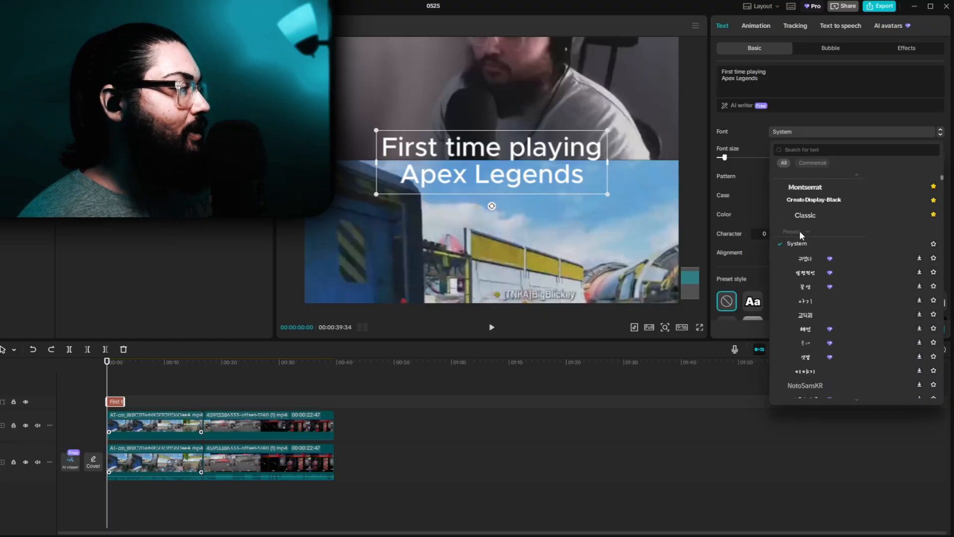
{"action": "left_click", "coordinate": [808, 188]}
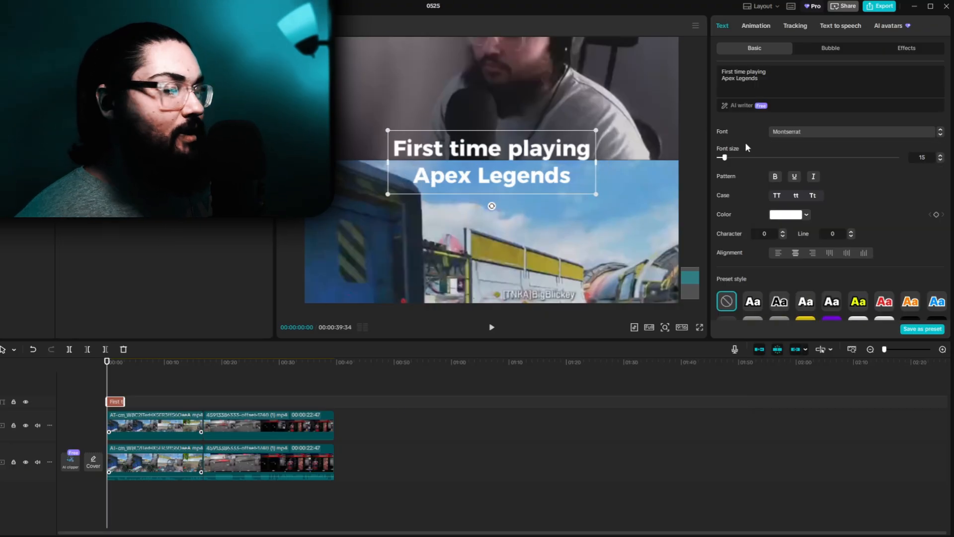
{"action": "left_click", "coordinate": [851, 236]}
{"action": "left_click", "coordinate": [852, 236]}
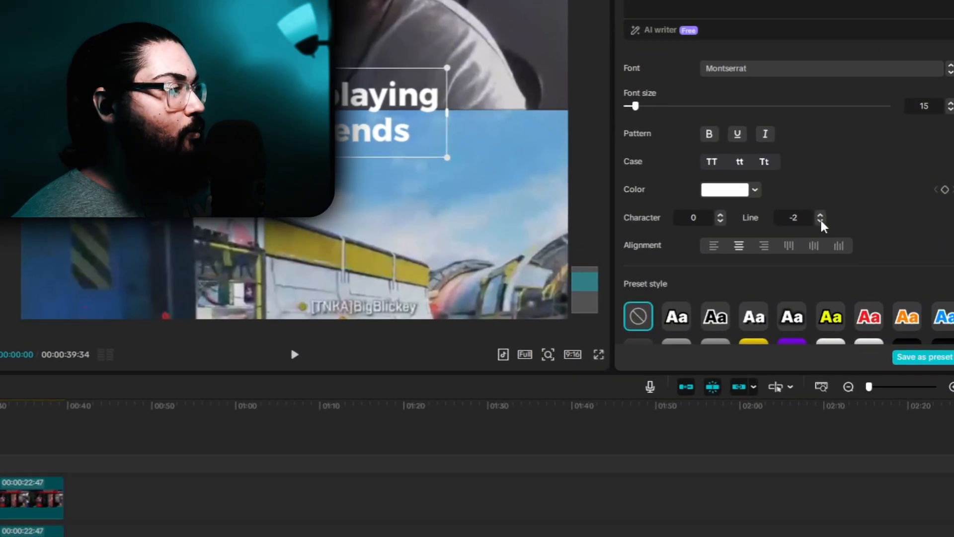
{"action": "left_click", "coordinate": [820, 221]}
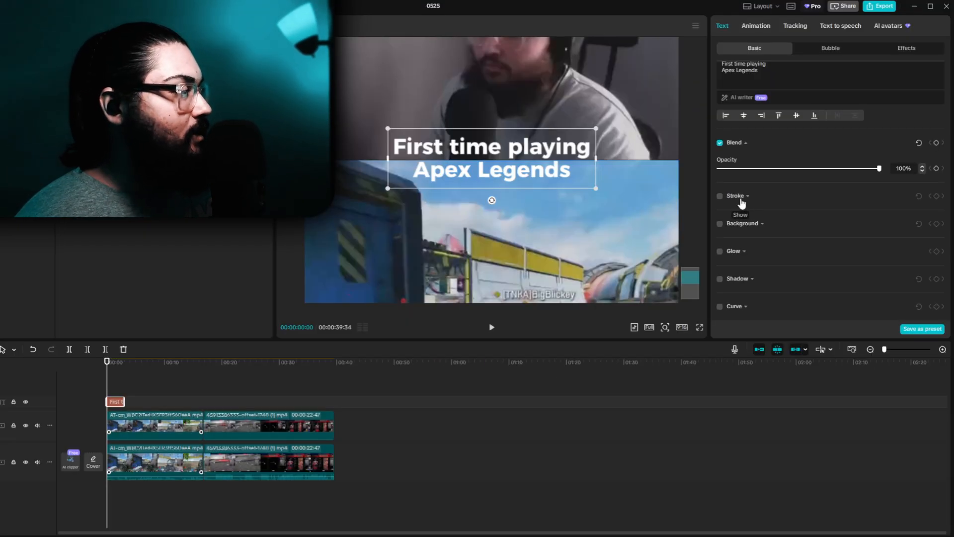
Give the title black text on a white background and try the background style that follows each line's width.
{"action": "left_click", "coordinate": [719, 224]}
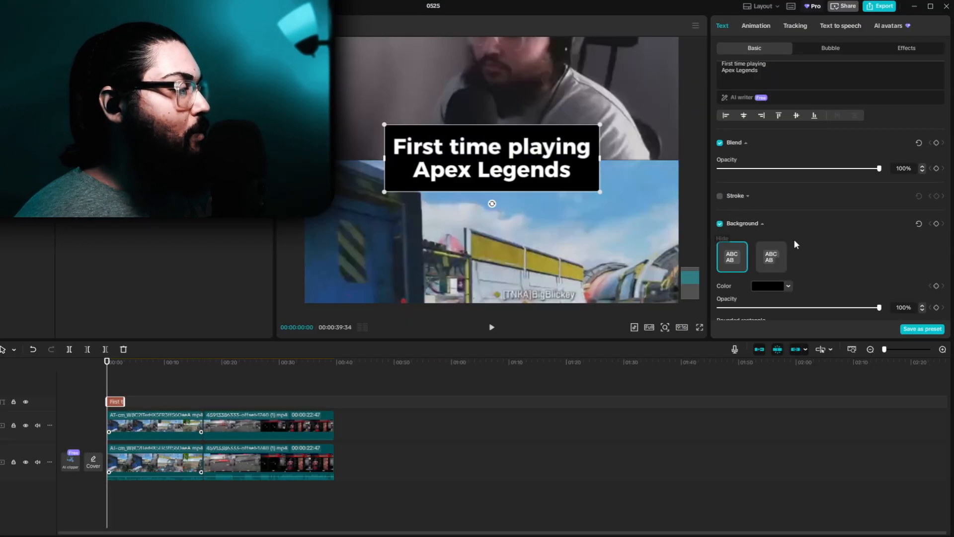
{"action": "scroll", "coordinate": [790, 276], "scroll_direction": "down", "scroll_amount": 4}
{"action": "left_click", "coordinate": [766, 172]}
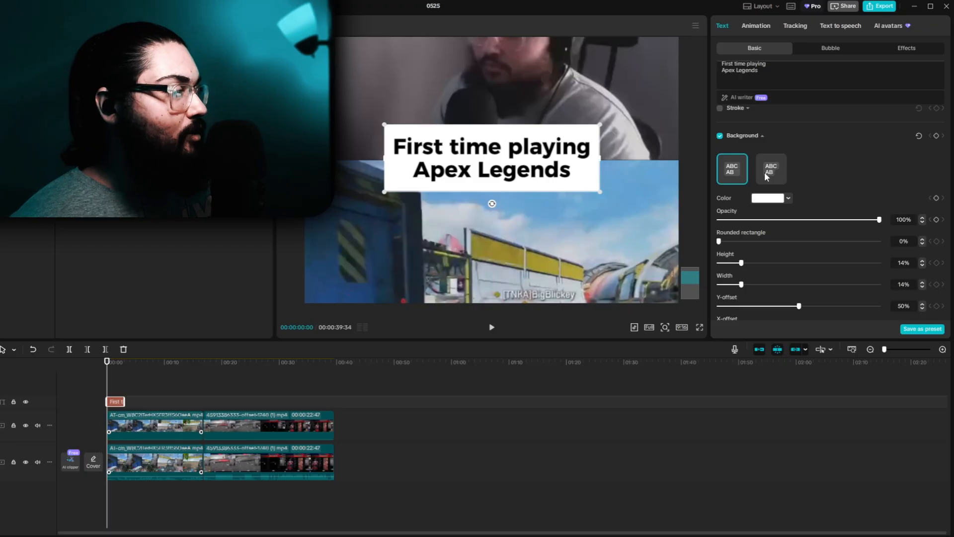
{"action": "left_click", "coordinate": [764, 172]}
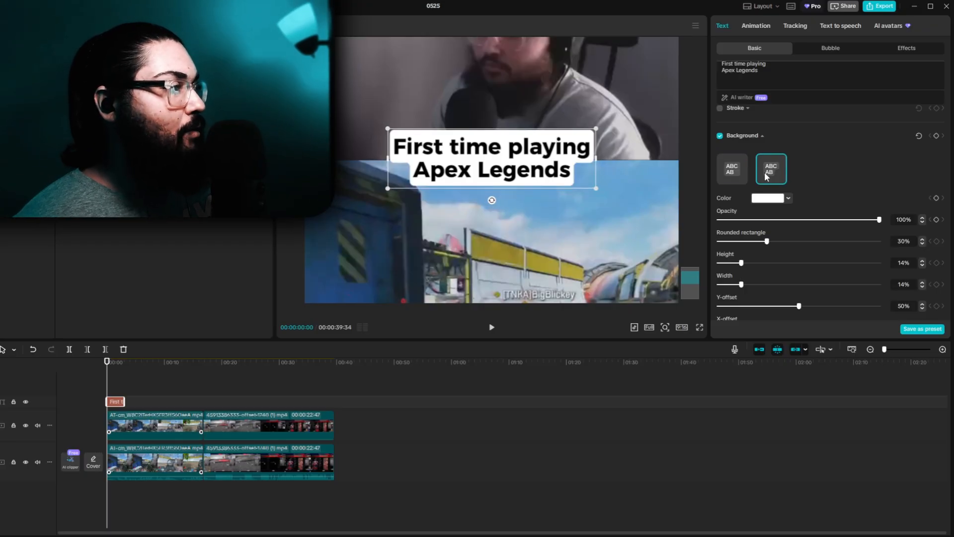
Use the single-block background style with 15% rounded corners, 10% height and 100% width.
{"action": "left_click", "coordinate": [757, 262]}
{"action": "left_click_drag", "start_coordinate": [741, 284], "coordinate": [891, 291]}
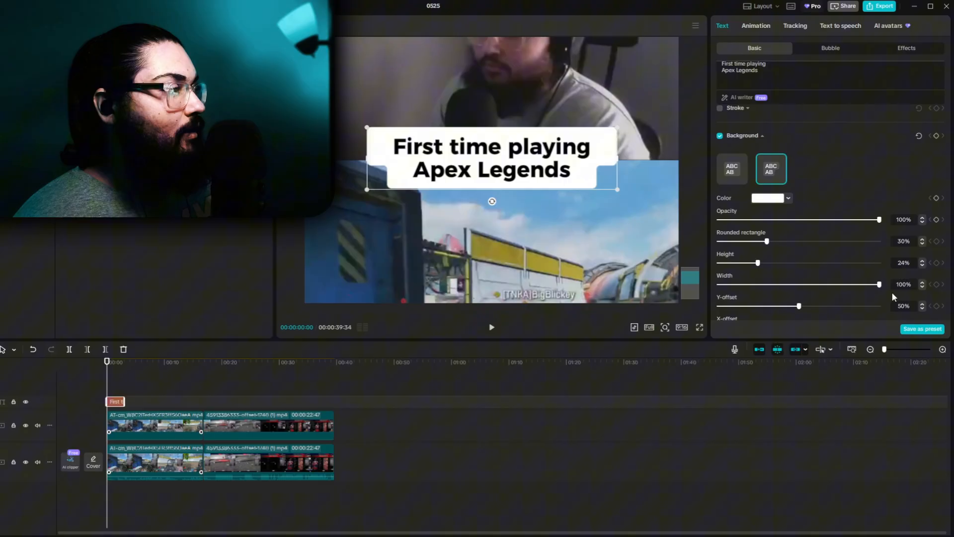
{"action": "left_click", "coordinate": [730, 176]}
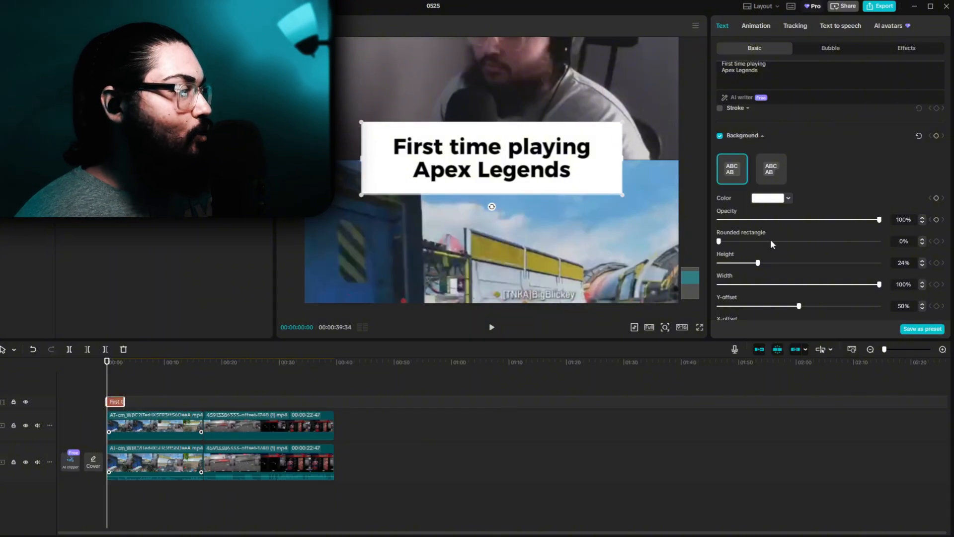
{"action": "left_click_drag", "start_coordinate": [730, 242], "coordinate": [733, 262]}
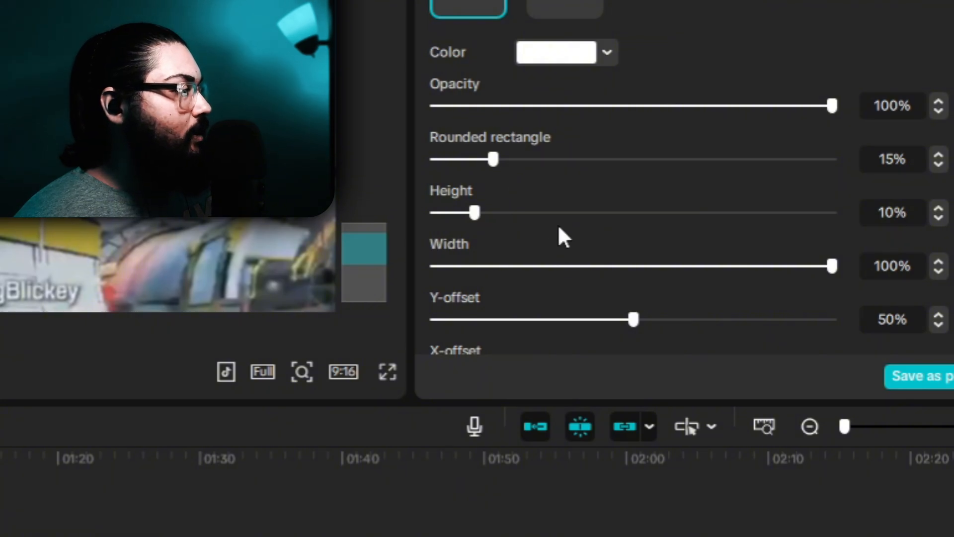
{"action": "scroll", "coordinate": [562, 236], "scroll_direction": "down", "scroll_amount": 2}
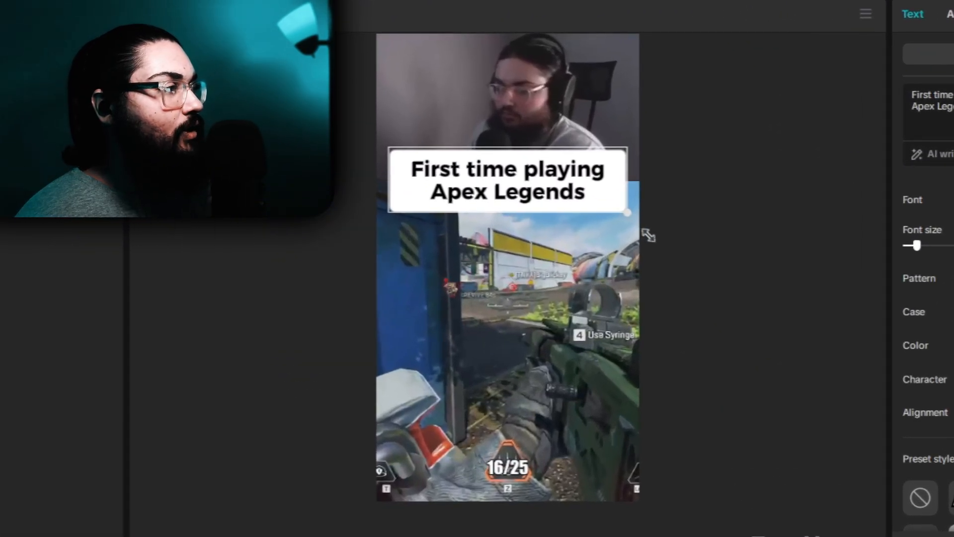
Scale the title down slightly in the preview and extend its timeline clip to about 5.4 seconds.
{"action": "left_click_drag", "start_coordinate": [643, 235], "coordinate": [647, 235]}
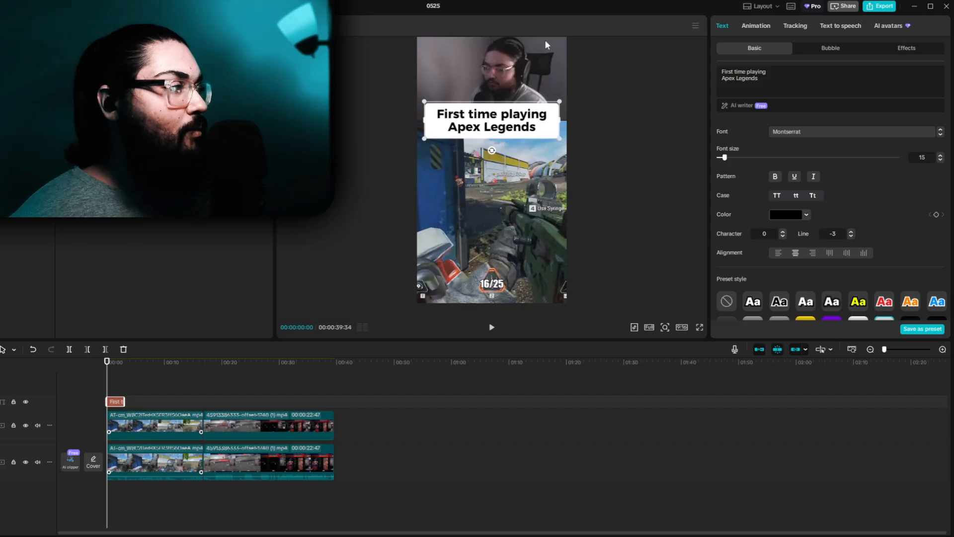
{"action": "left_click_drag", "start_coordinate": [560, 139], "coordinate": [550, 137]}
{"action": "left_click_drag", "start_coordinate": [127, 402], "coordinate": [138, 402]}
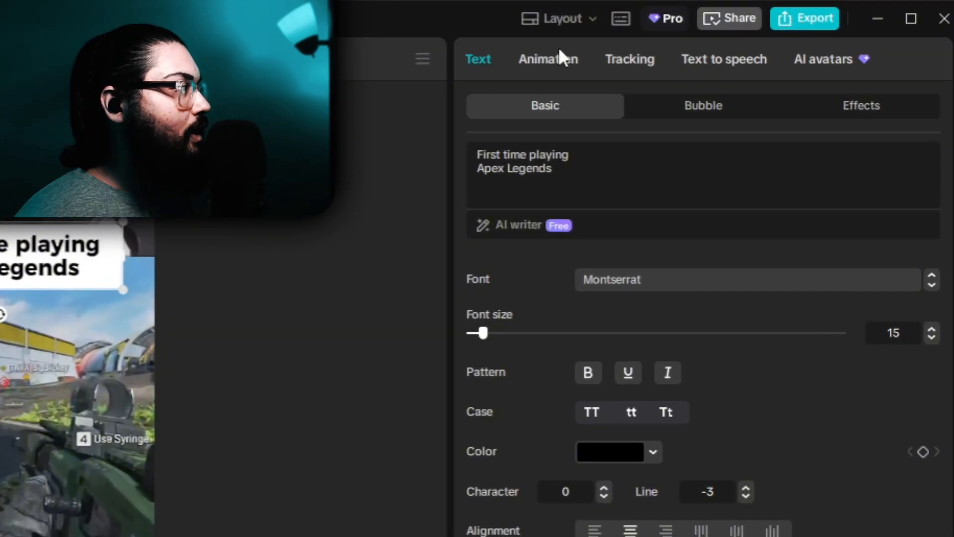
Compare the favourite Out animations on the title, including Slide Down, Fade Out and Slide Up, and apply Zoom Out.
{"action": "left_click", "coordinate": [757, 23]}
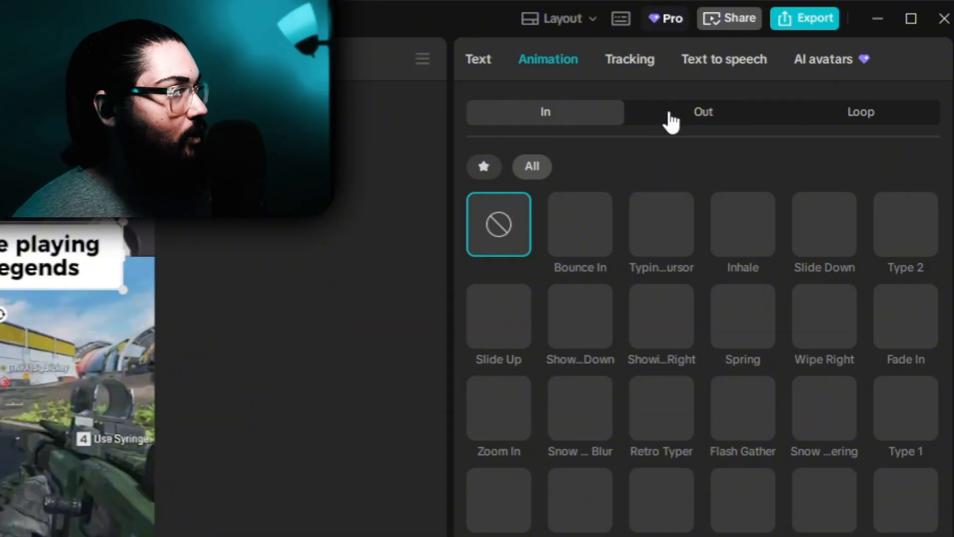
{"action": "left_click", "coordinate": [668, 120]}
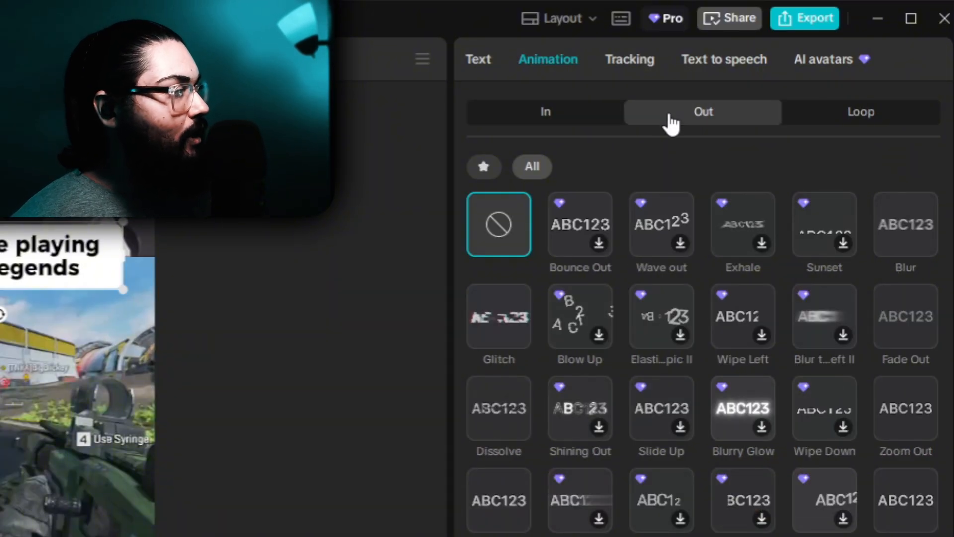
{"action": "left_click", "coordinate": [484, 166]}
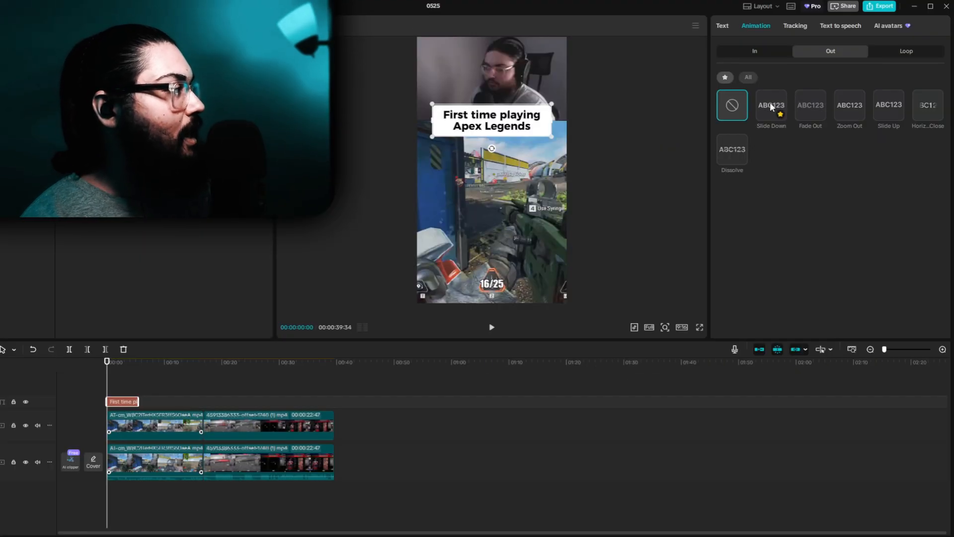
{"action": "left_click", "coordinate": [772, 107]}
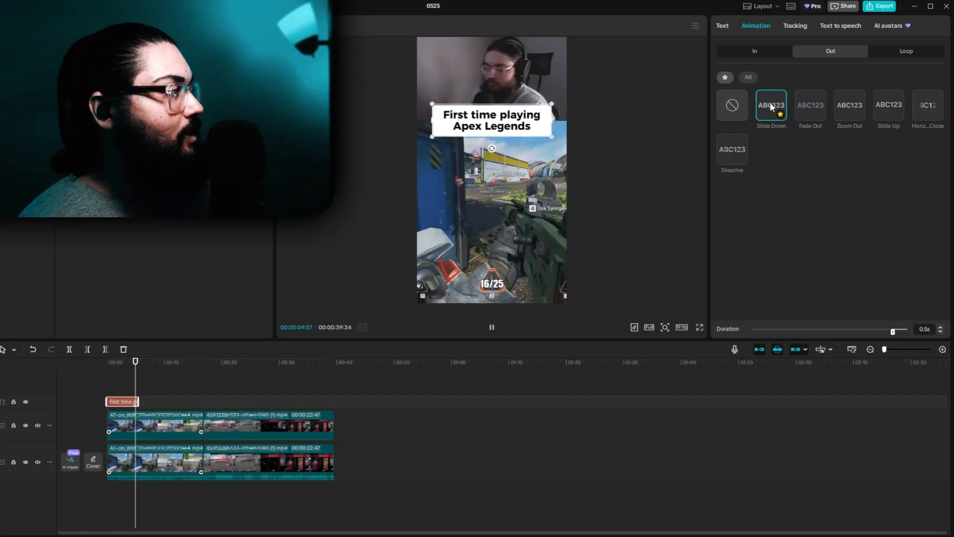
{"action": "left_click", "coordinate": [810, 105]}
{"action": "left_click", "coordinate": [851, 108]}
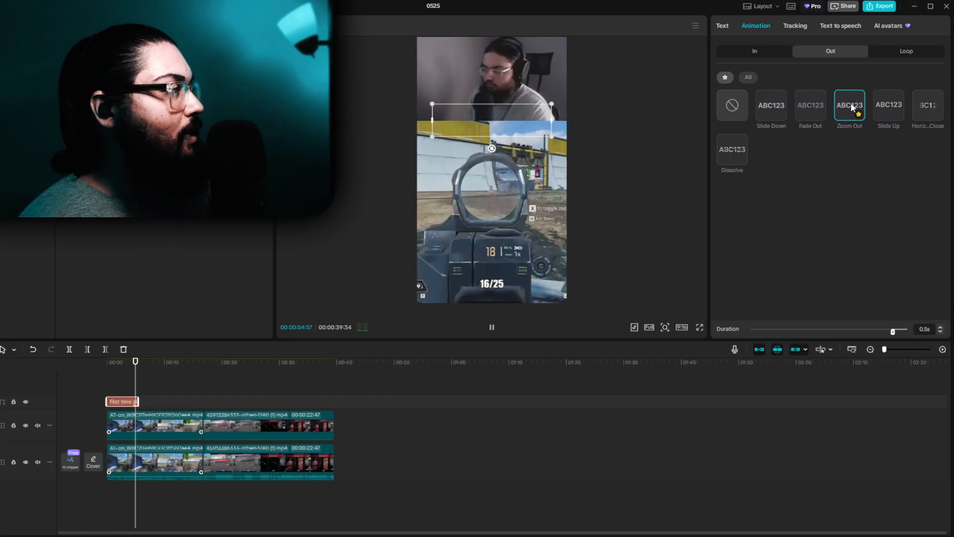
{"action": "left_click", "coordinate": [887, 105]}
{"action": "left_click", "coordinate": [927, 105]}
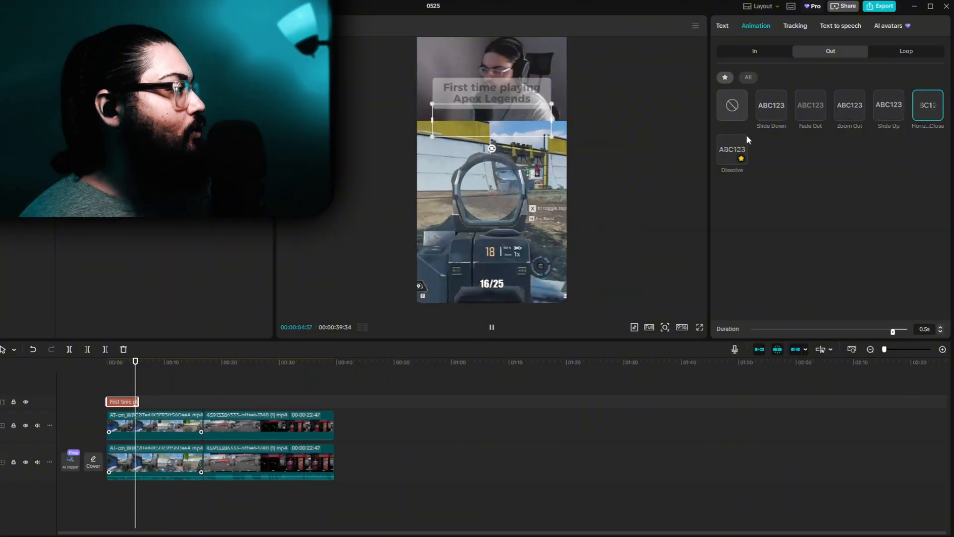
{"action": "left_click", "coordinate": [771, 106]}
{"action": "left_click", "coordinate": [807, 105]}
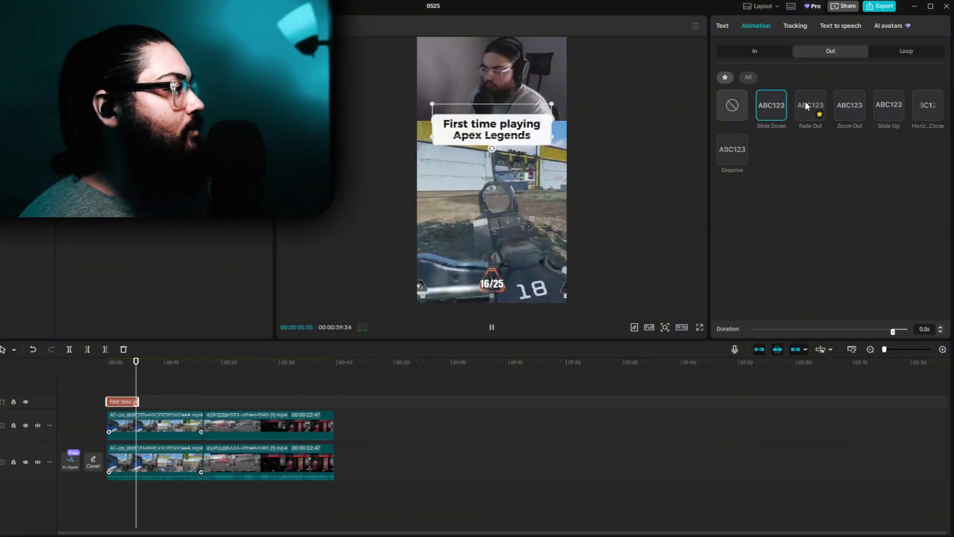
{"action": "left_click", "coordinate": [850, 105]}
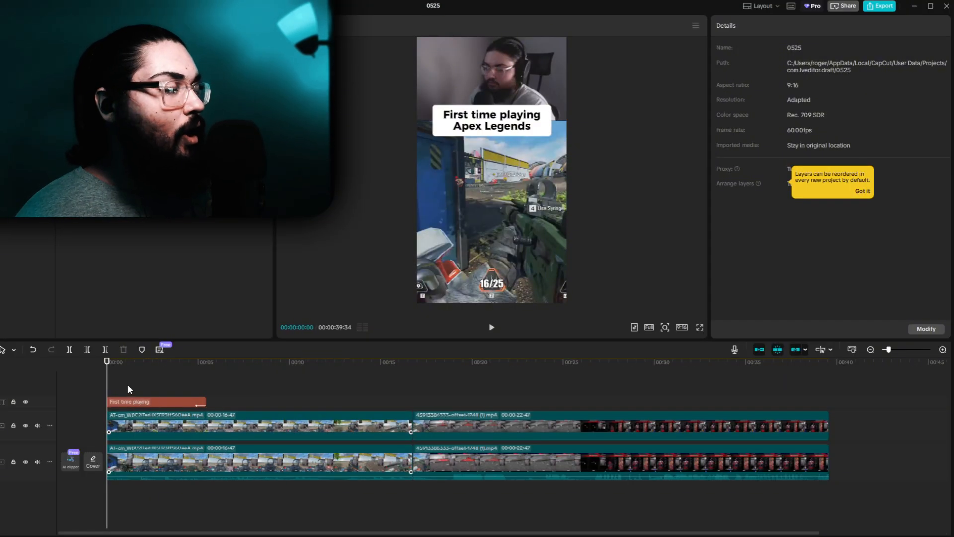
Play the opening from the start to judge how long the title stays on screen and how it animates out.
{"action": "key", "text": "space"}
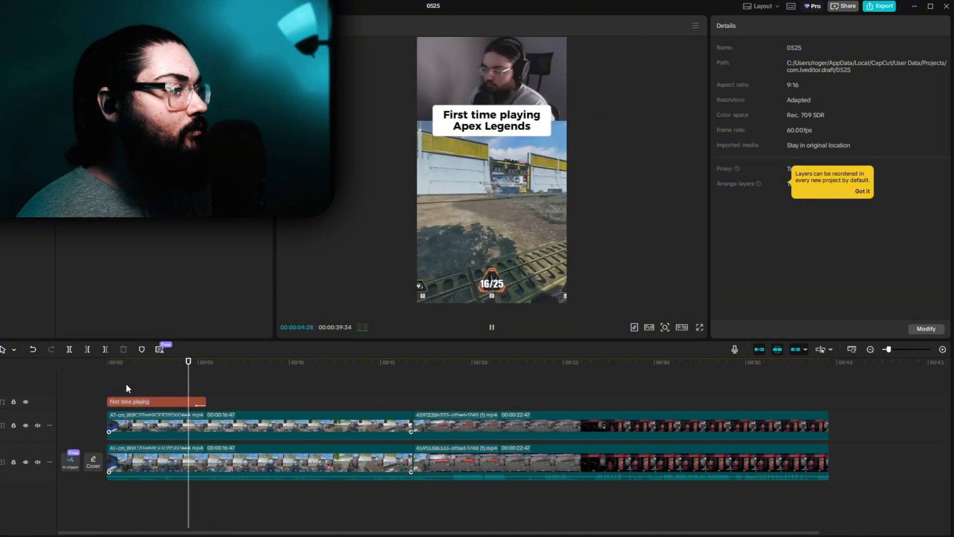
{"action": "left_click_drag", "start_coordinate": [153, 377], "coordinate": [83, 371]}
{"action": "key", "text": "space"}
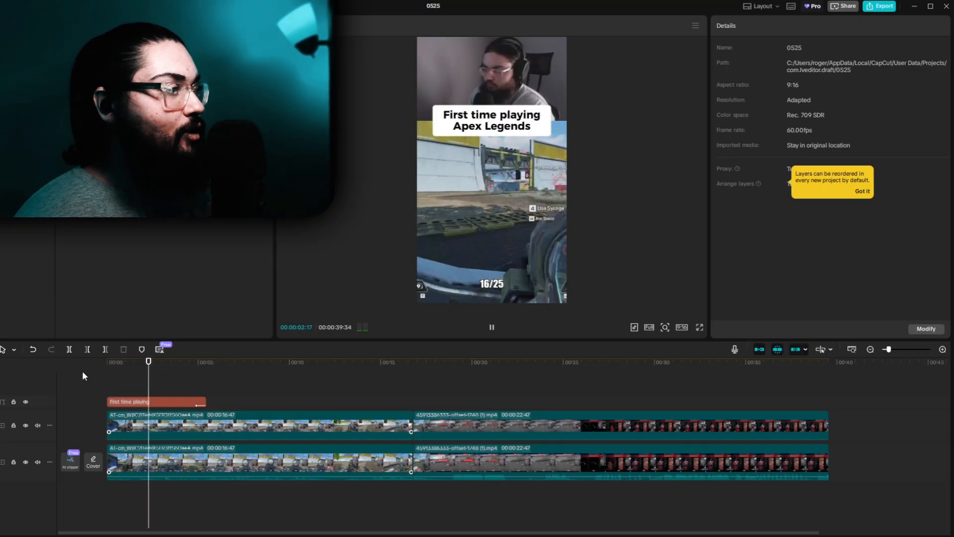
Trim the end of the title clip to about 3.8 seconds, check its exit, and return the playhead to the start.
{"action": "left_click", "coordinate": [201, 401]}
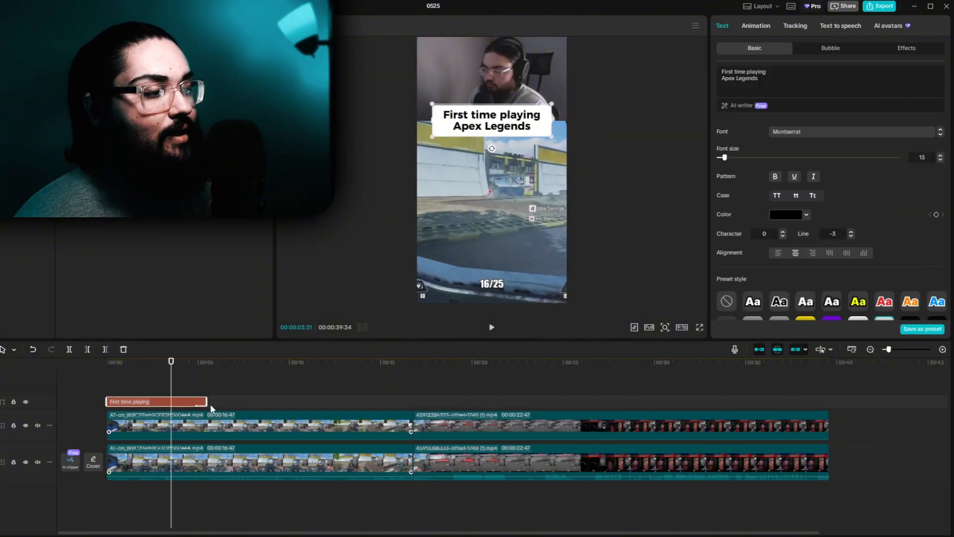
{"action": "left_click_drag", "start_coordinate": [185, 402], "coordinate": [177, 401]}
{"action": "left_click", "coordinate": [150, 385]}
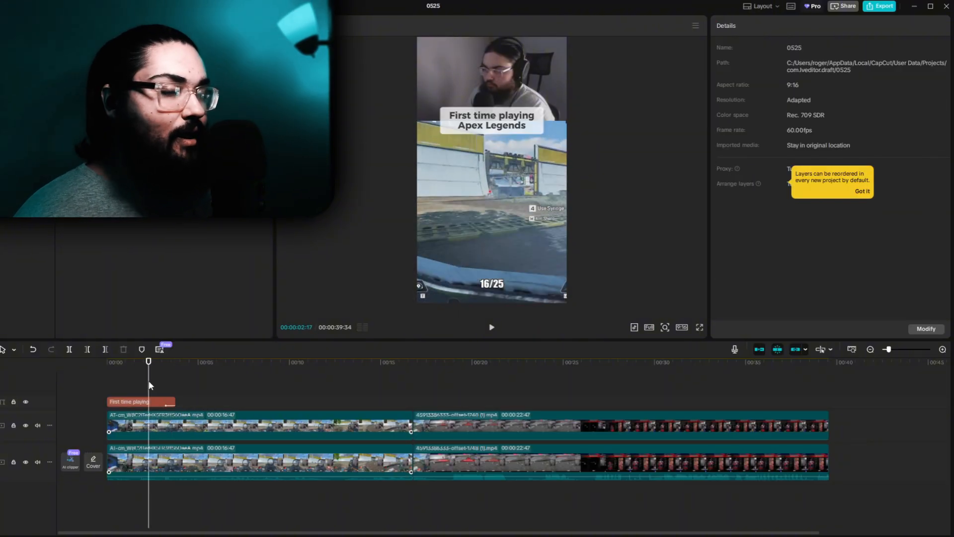
{"action": "left_click", "coordinate": [180, 382]}
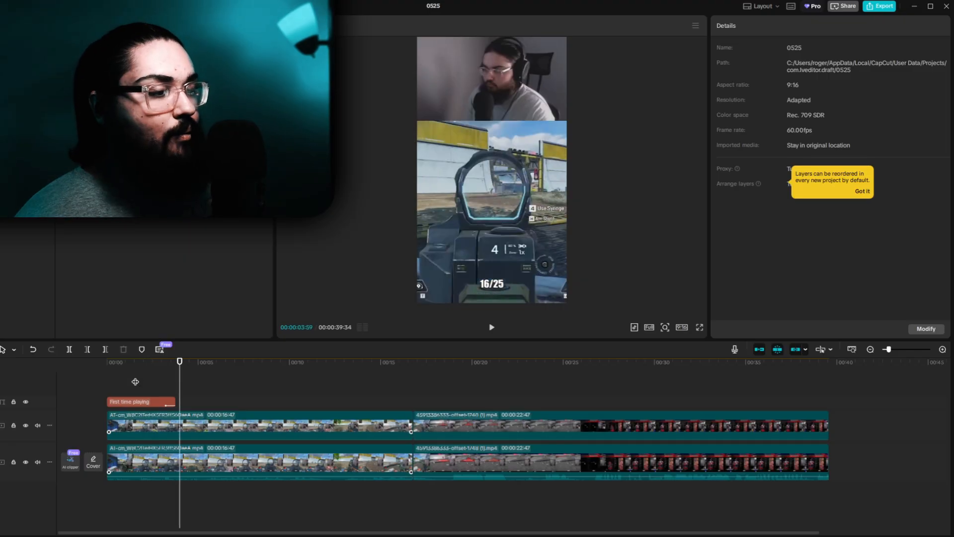
{"action": "left_click", "coordinate": [134, 382]}
{"action": "left_click", "coordinate": [104, 382]}
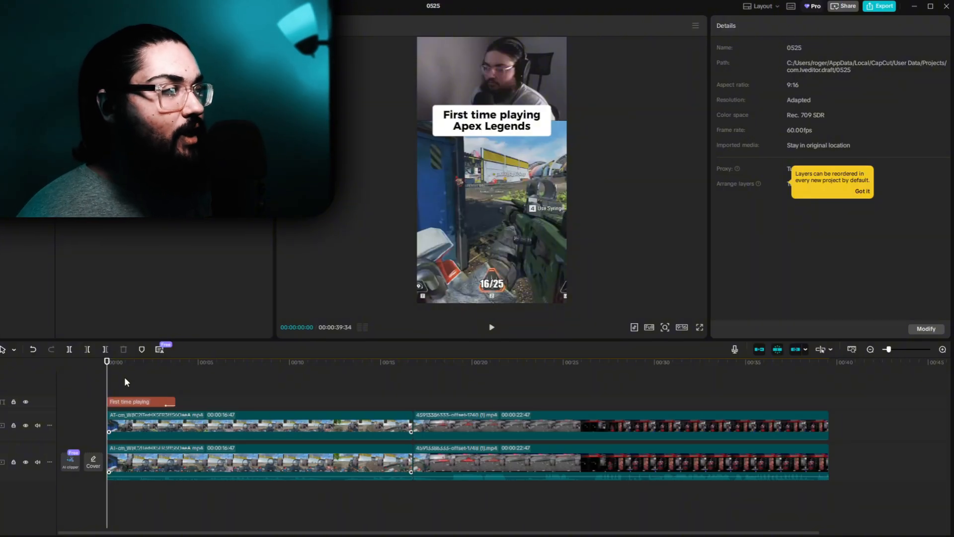
Scale down the duplicate title over the gameplay and replace its text with "*shooting teammates*" on two lines.
{"action": "key", "text": "space"}
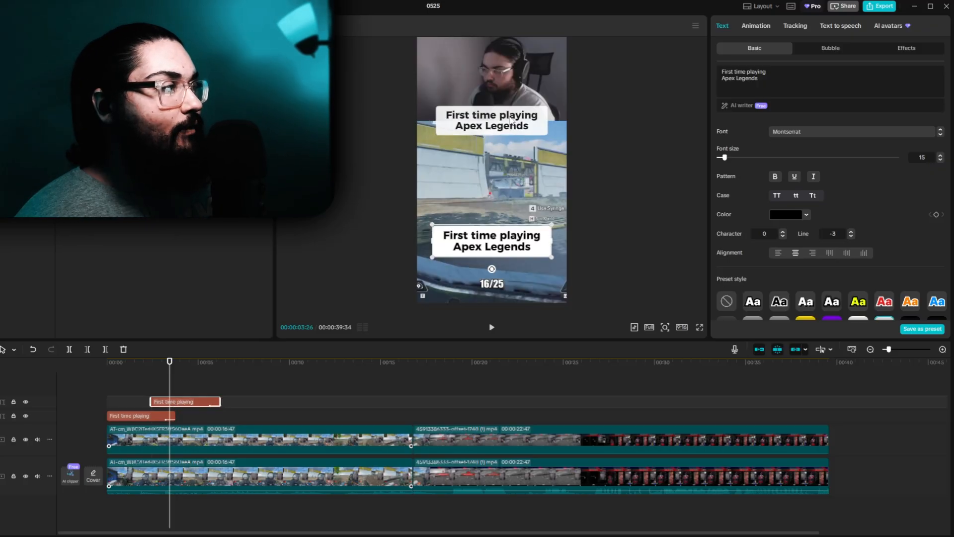
{"action": "left_click_drag", "start_coordinate": [553, 260], "coordinate": [538, 254]}
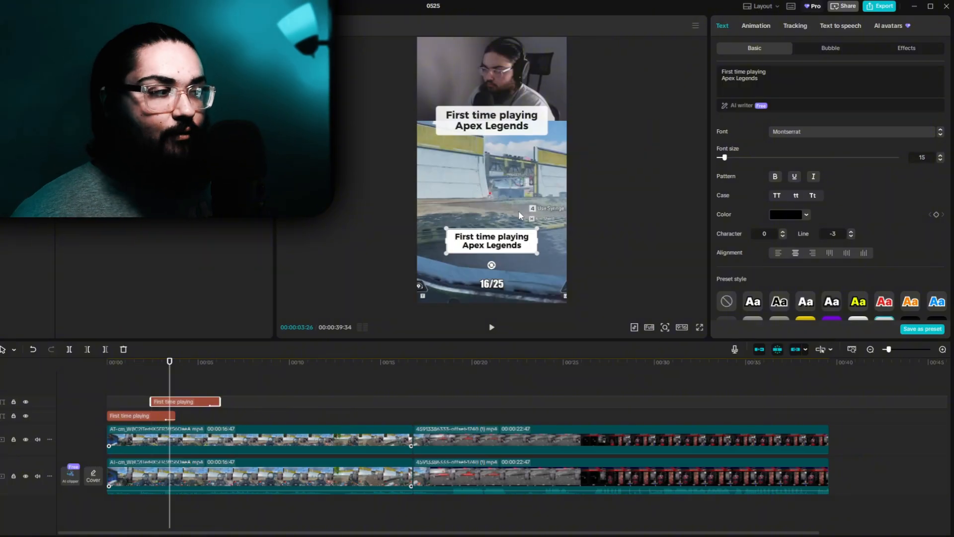
{"action": "left_click", "coordinate": [792, 86]}
{"action": "key", "text": "ctrl+a"}
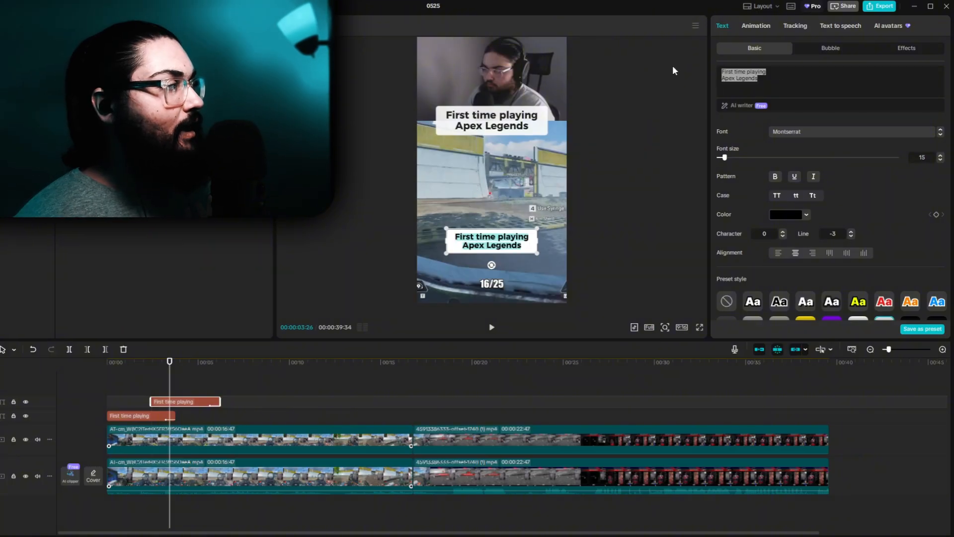
{"action": "type", "text": "*shooting"}
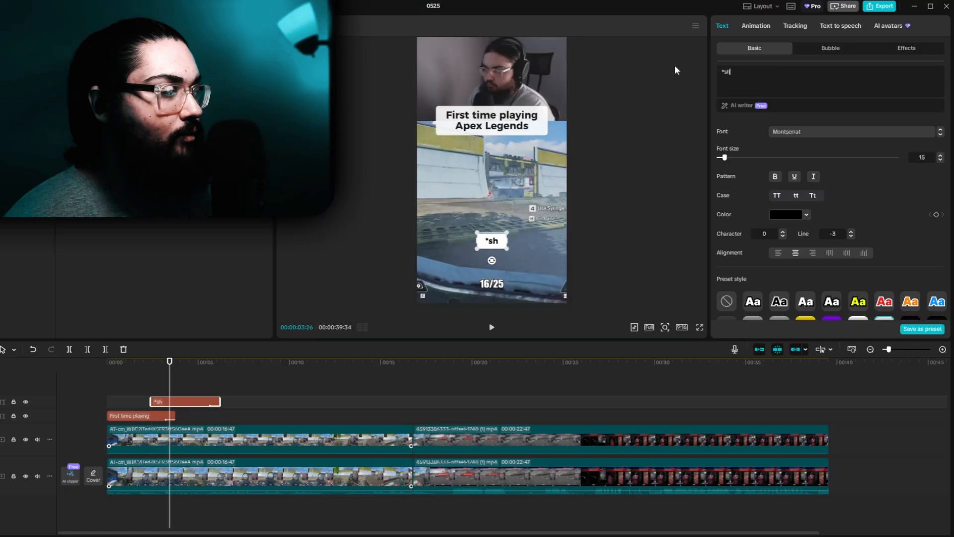
{"action": "key", "text": "Return"}
{"action": "type", "text": "teammate"}
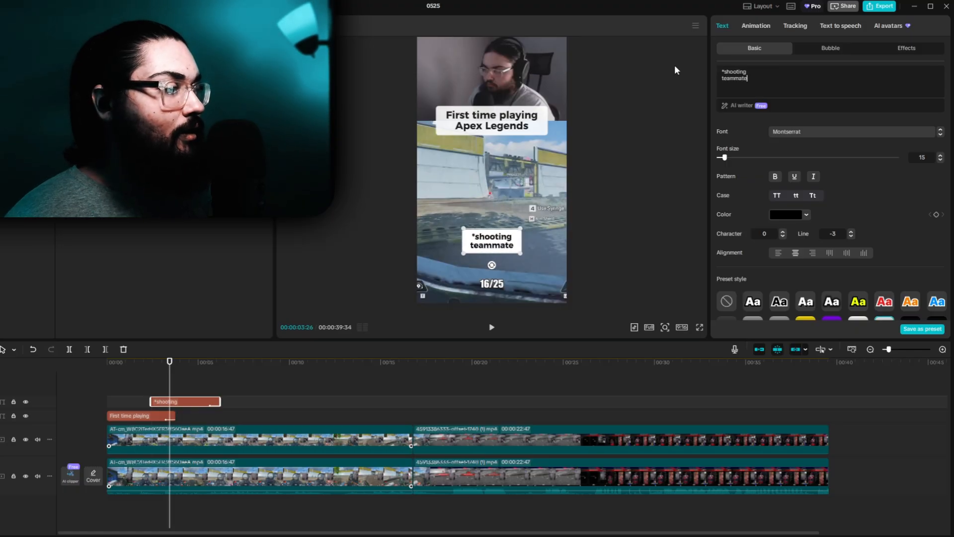
{"action": "type", "text": "s*"}
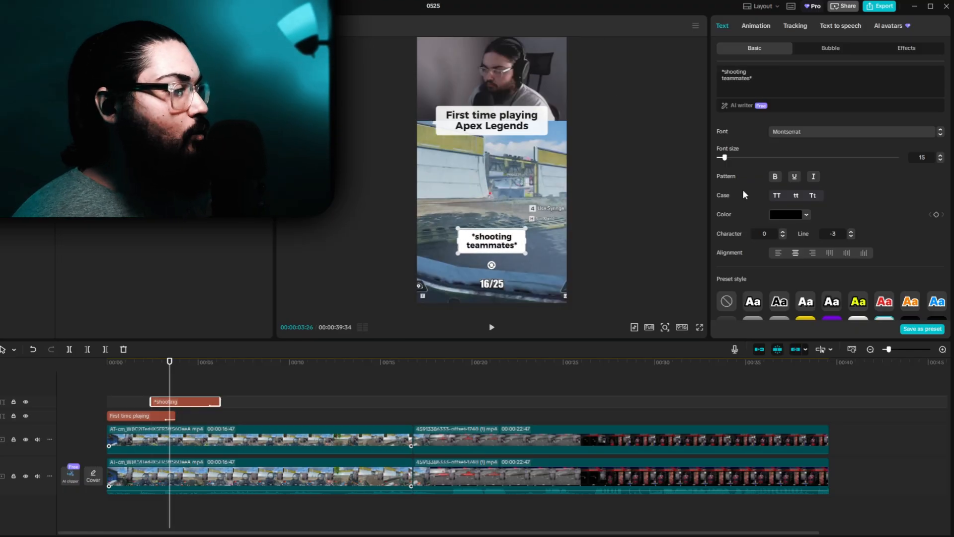
Remove the background box from the "*shooting teammates*" caption and set its text color to white.
{"action": "scroll", "coordinate": [742, 189], "scroll_direction": "down", "scroll_amount": 5}
{"action": "left_click", "coordinate": [720, 207]}
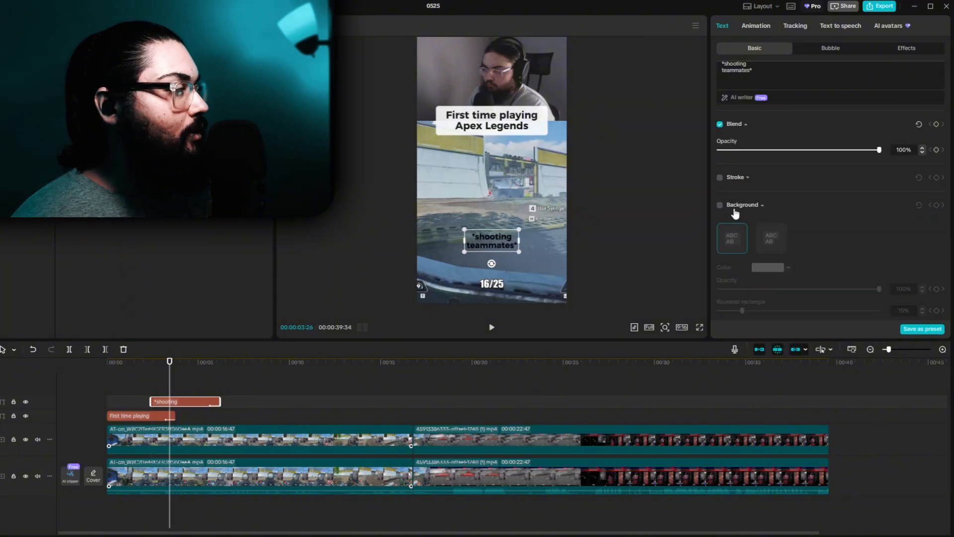
{"action": "scroll", "coordinate": [784, 211], "scroll_direction": "up", "scroll_amount": 5}
{"action": "left_click", "coordinate": [785, 215]}
{"action": "left_click", "coordinate": [708, 203]}
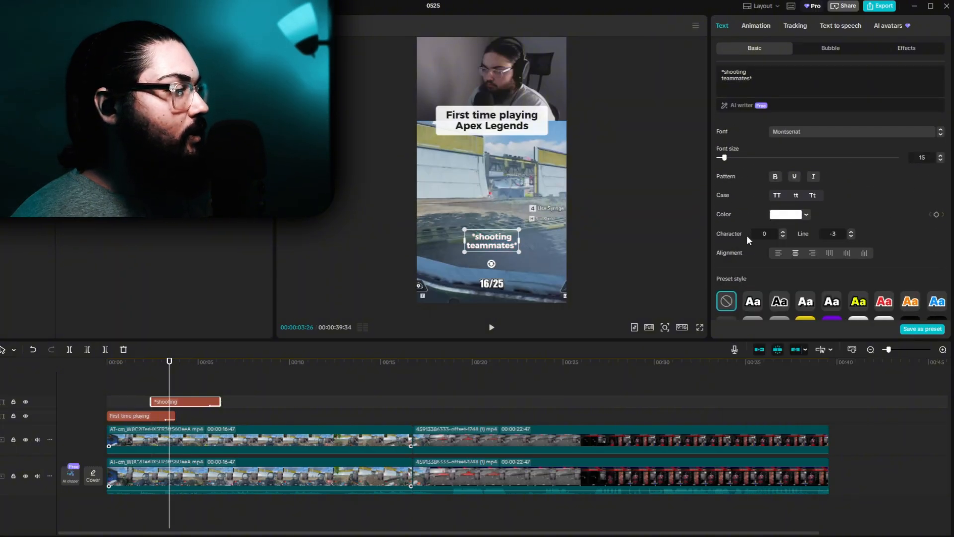
Try the Glow effect on the caption, turn it back off, and enable a Shadow instead.
{"action": "scroll", "coordinate": [750, 246], "scroll_direction": "down", "scroll_amount": 5}
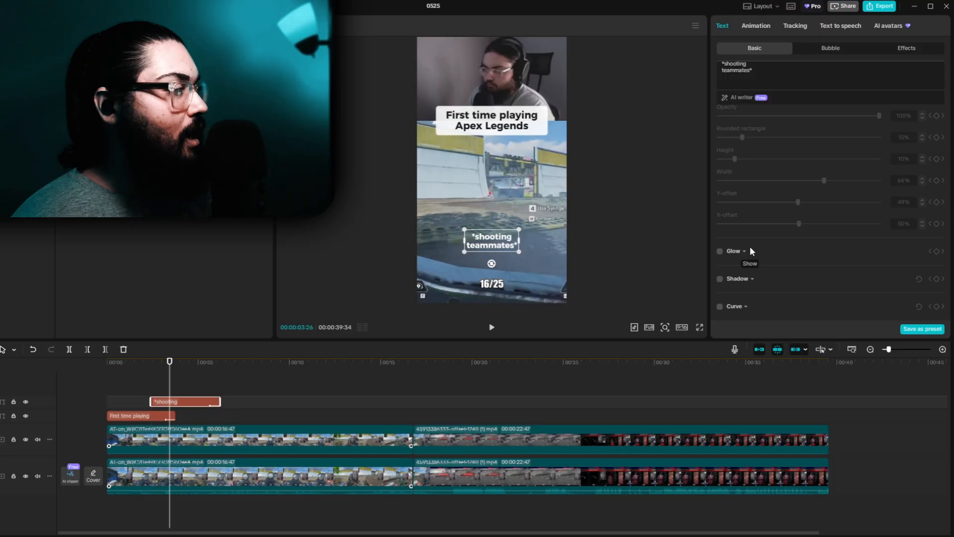
{"action": "left_click", "coordinate": [719, 251]}
{"action": "left_click", "coordinate": [720, 252]}
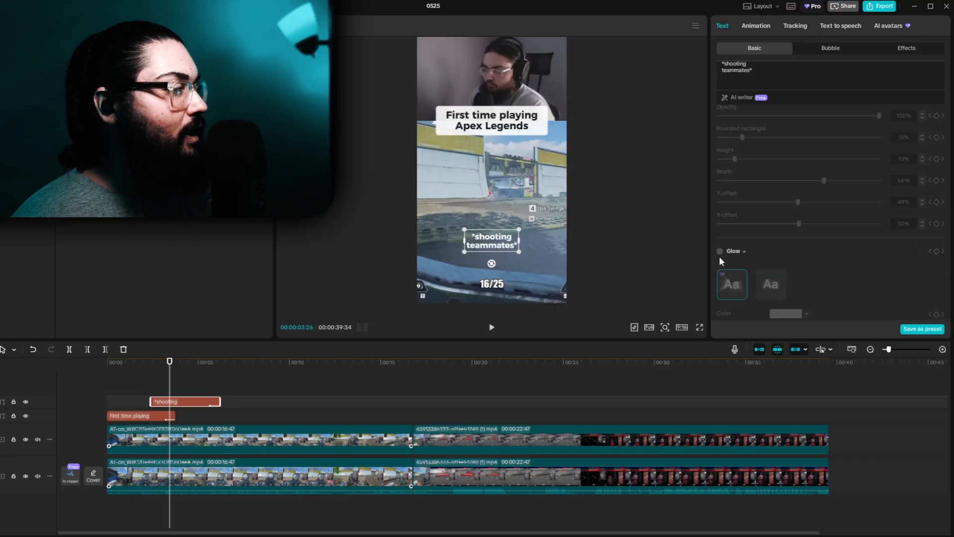
{"action": "left_click", "coordinate": [732, 252]}
{"action": "left_click", "coordinate": [720, 279]}
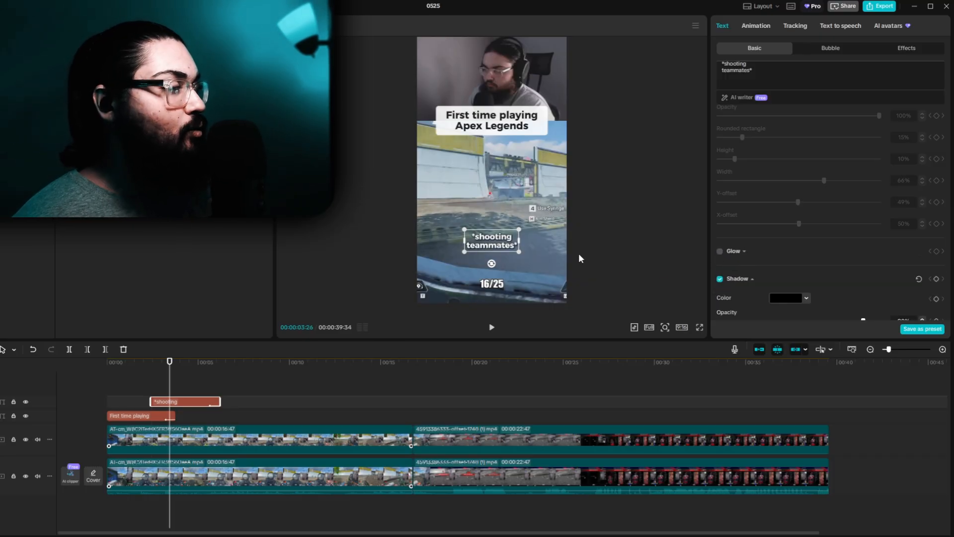
Set the caption shadow to 100% opacity, 0% bluriness and a distance of 6.
{"action": "scroll", "coordinate": [488, 257], "scroll_direction": "up", "scroll_amount": 5}
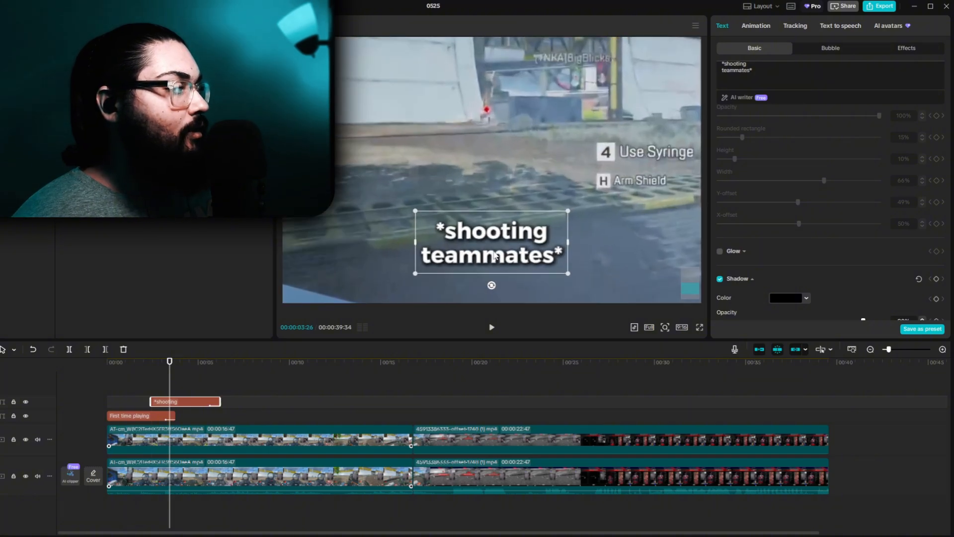
{"action": "scroll", "coordinate": [495, 256], "scroll_direction": "up", "scroll_amount": 2}
{"action": "scroll", "coordinate": [753, 273], "scroll_direction": "down", "scroll_amount": 3}
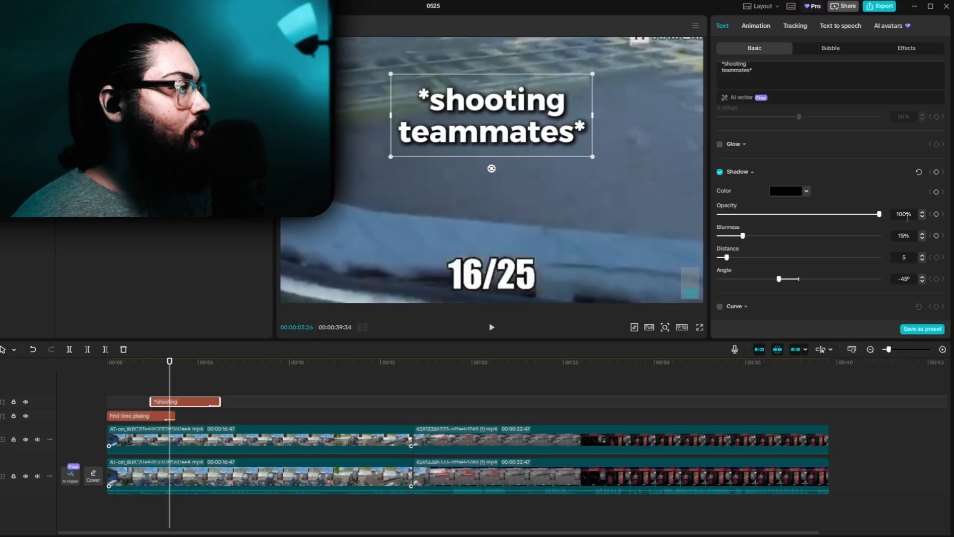
{"action": "left_click_drag", "start_coordinate": [743, 237], "coordinate": [730, 259]}
{"action": "scroll", "coordinate": [544, 186], "scroll_direction": "down", "scroll_amount": 5}
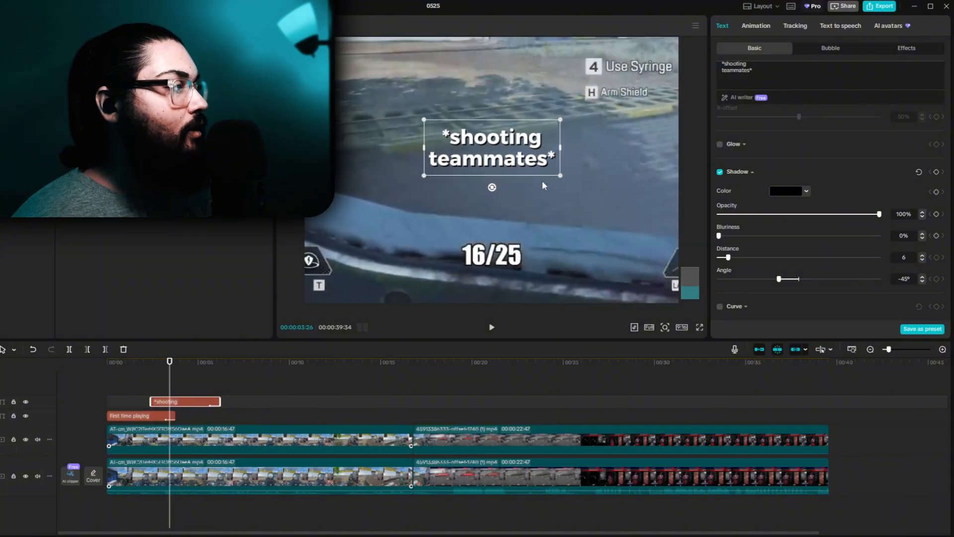
Position the "*shooting teammates*" caption just above the 16/25 counter in the preview and check it against the full frame.
{"action": "scroll", "coordinate": [510, 156], "scroll_direction": "down", "scroll_amount": 2}
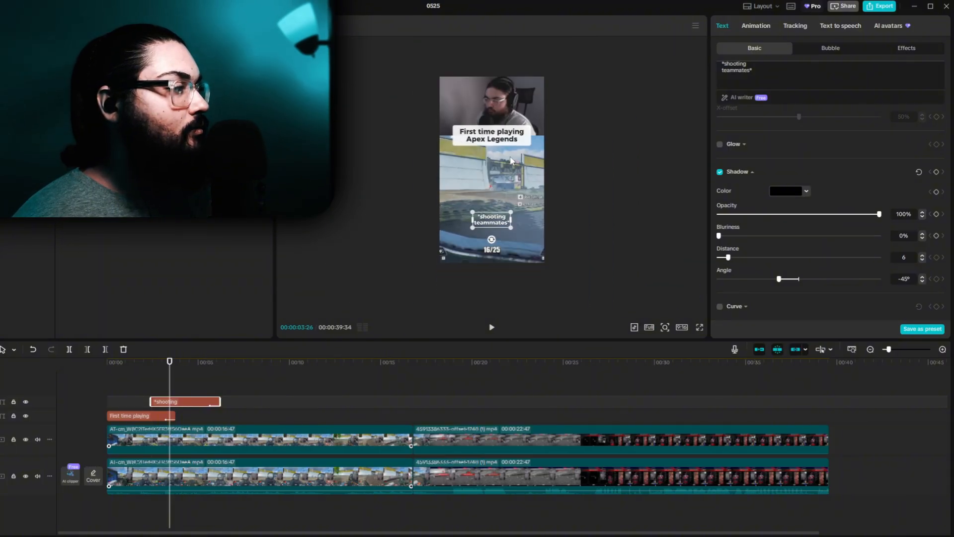
{"action": "scroll", "coordinate": [503, 209], "scroll_direction": "up", "scroll_amount": 1}
{"action": "mouse_move", "coordinate": [498, 246]}
{"action": "left_mouse_down"}
{"action": "mouse_move", "coordinate": [499, 275]}
{"action": "mouse_move", "coordinate": [458, 284]}
{"action": "mouse_move", "coordinate": [460, 272]}
{"action": "mouse_move", "coordinate": [527, 268]}
{"action": "mouse_move", "coordinate": [517, 277]}
{"action": "mouse_move", "coordinate": [415, 293]}
{"action": "mouse_move", "coordinate": [567, 287]}
{"action": "mouse_move", "coordinate": [501, 239]}
{"action": "left_mouse_up"}
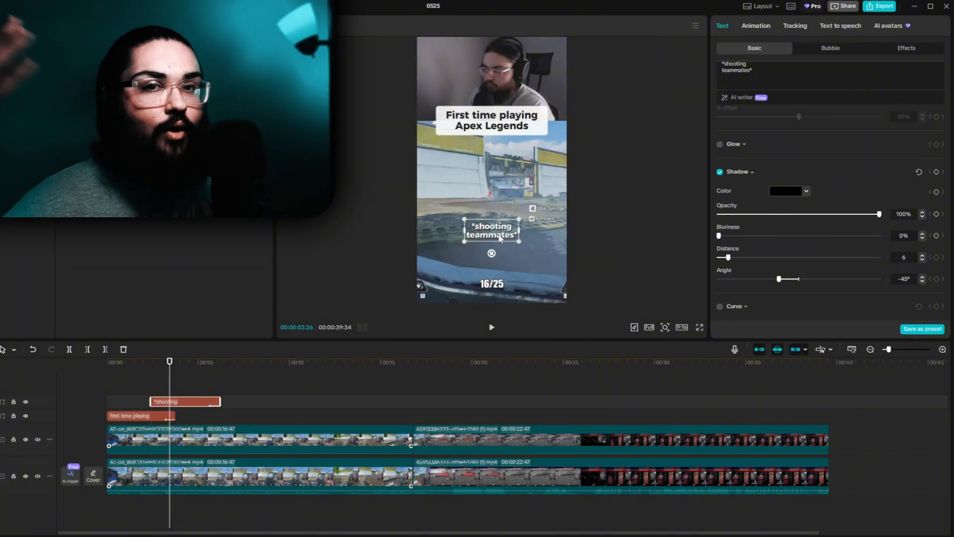
{"action": "mouse_move", "coordinate": [500, 238]}
{"action": "left_mouse_down"}
{"action": "mouse_move", "coordinate": [505, 284]}
{"action": "mouse_move", "coordinate": [497, 174]}
{"action": "mouse_move", "coordinate": [500, 252]}
{"action": "left_mouse_up"}
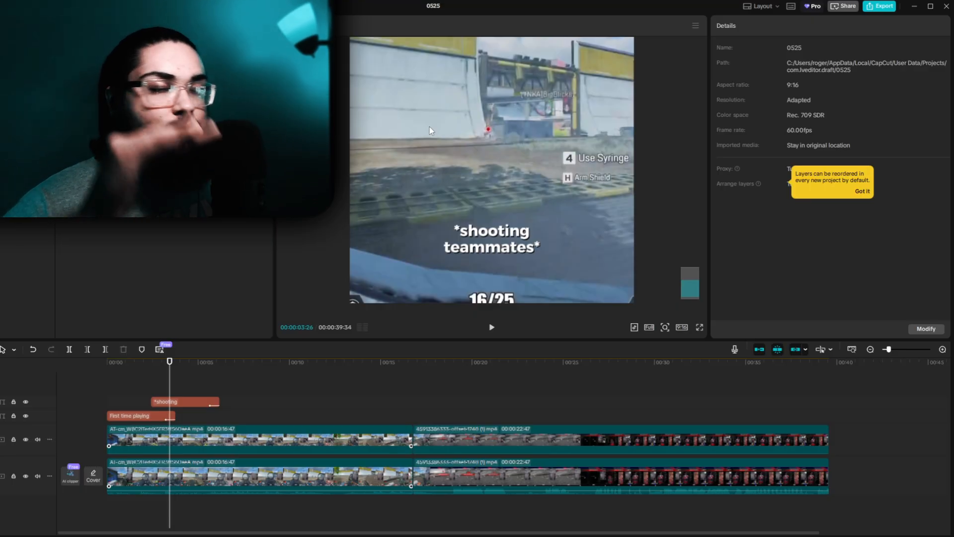
{"action": "scroll", "coordinate": [544, 122], "scroll_direction": "down", "scroll_amount": 3}
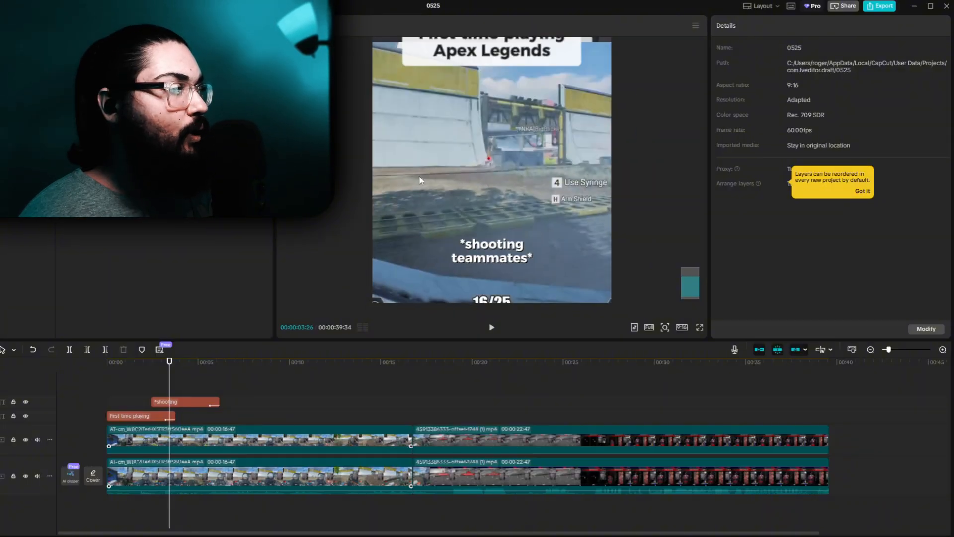
{"action": "scroll", "coordinate": [481, 249], "scroll_direction": "down", "scroll_amount": 2}
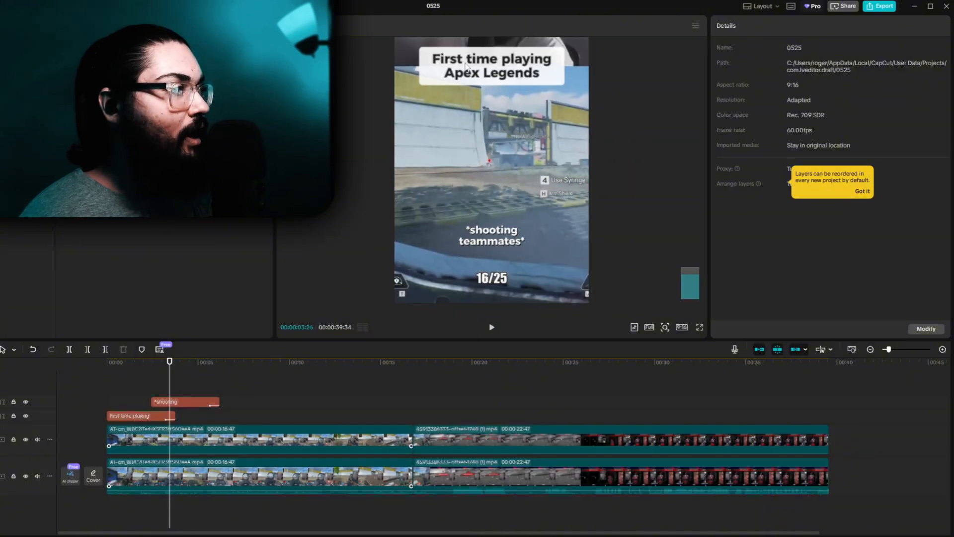
{"action": "scroll", "coordinate": [475, 80], "scroll_direction": "down", "scroll_amount": 2}
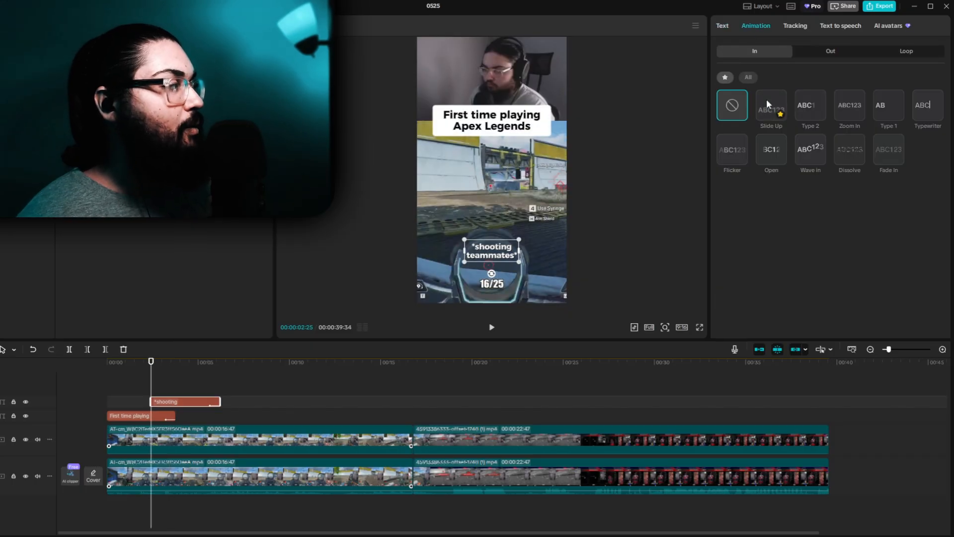
Apply the Slide Up In animation to the caption and shift its timeline clip to start at about 2.9 seconds.
{"action": "left_click", "coordinate": [767, 102]}
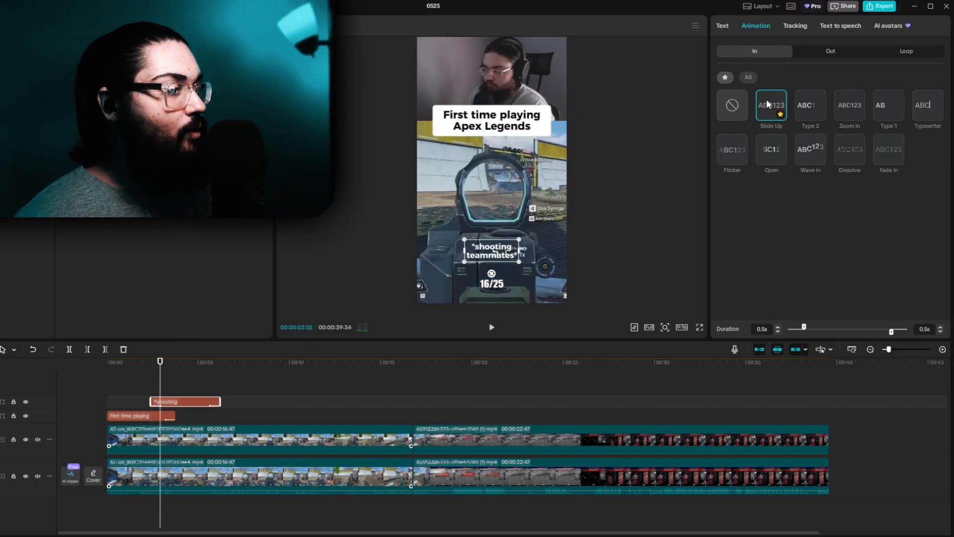
{"action": "scroll", "coordinate": [171, 404], "scroll_direction": "up", "scroll_amount": 3}
{"action": "scroll", "coordinate": [169, 414], "scroll_direction": "up", "scroll_amount": 2}
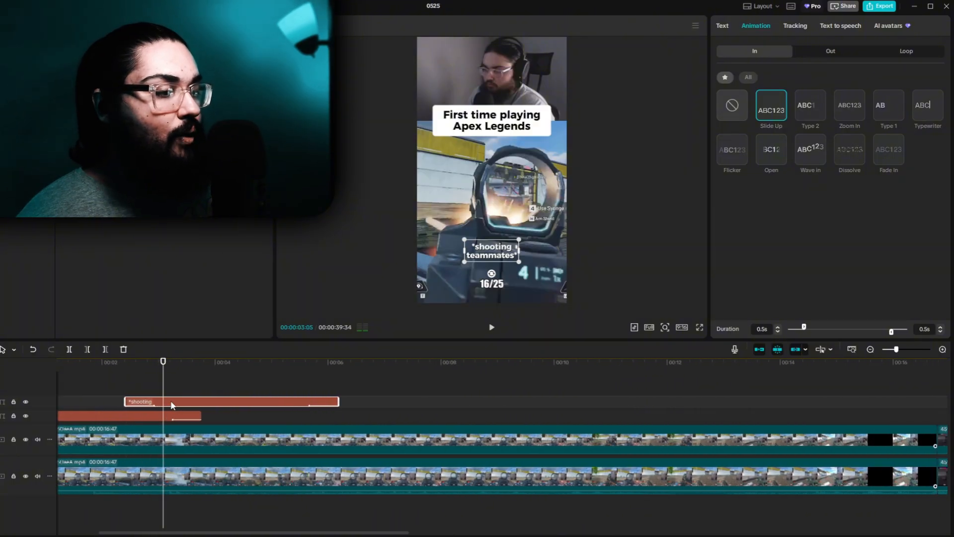
{"action": "left_click_drag", "start_coordinate": [171, 401], "coordinate": [196, 401]}
{"action": "left_click", "coordinate": [160, 394]}
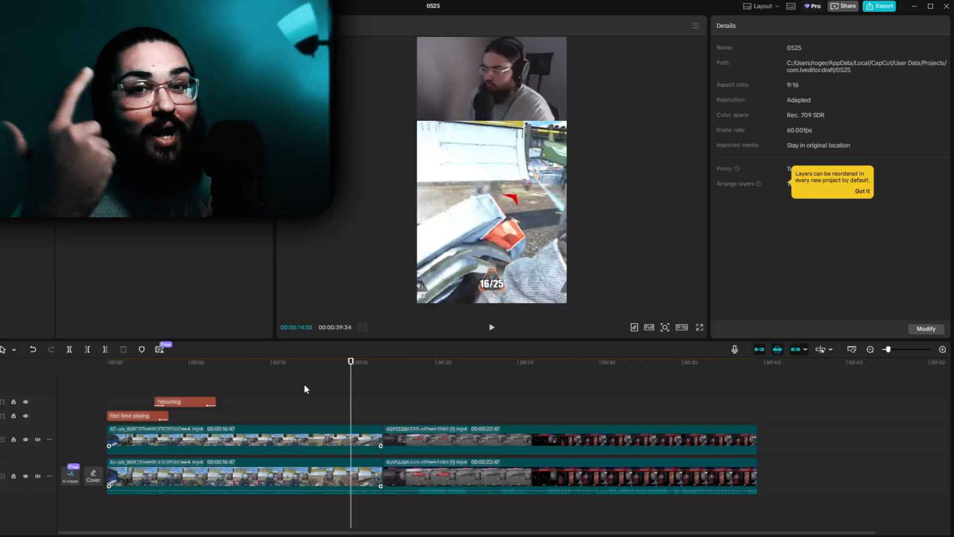
Play the end of the first gameplay clip and extend the caption's timeline clip to about 15 seconds.
{"action": "key", "text": "space"}
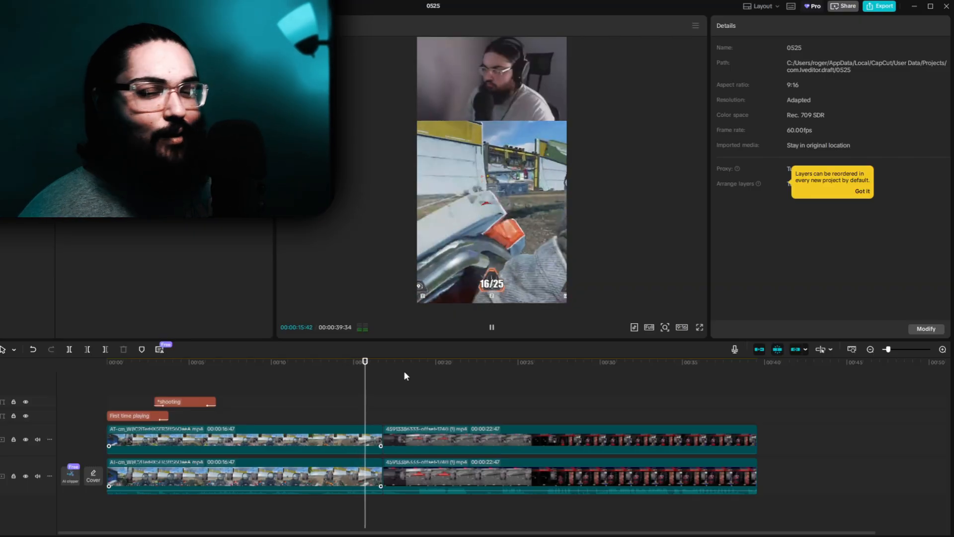
{"action": "left_click", "coordinate": [373, 371]}
{"action": "left_click_drag", "start_coordinate": [382, 381], "coordinate": [354, 379]}
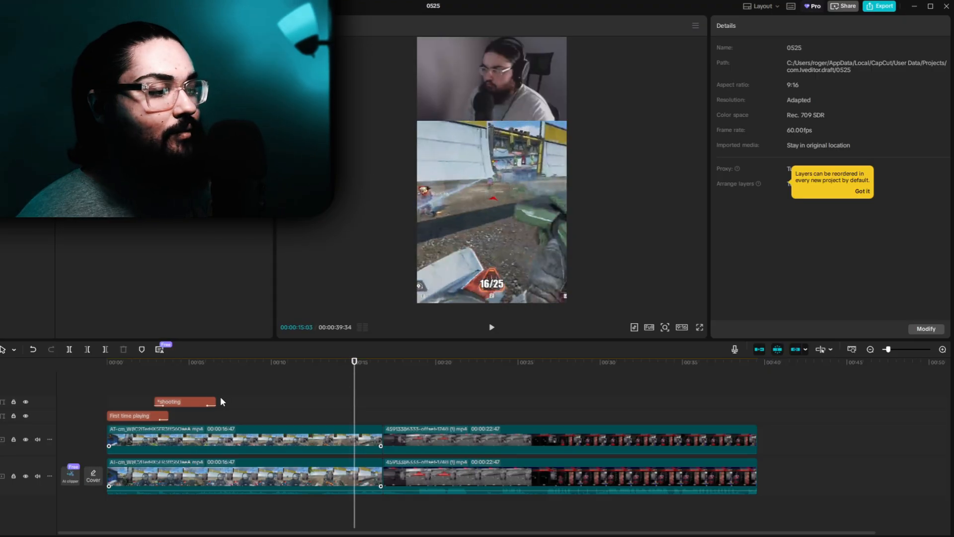
{"action": "left_click_drag", "start_coordinate": [215, 401], "coordinate": [354, 401]}
{"action": "left_click", "coordinate": [296, 387]}
Play back the caption's exit and extend the end of its timeline clip to about 15.8 seconds.
{"action": "key", "text": "space"}
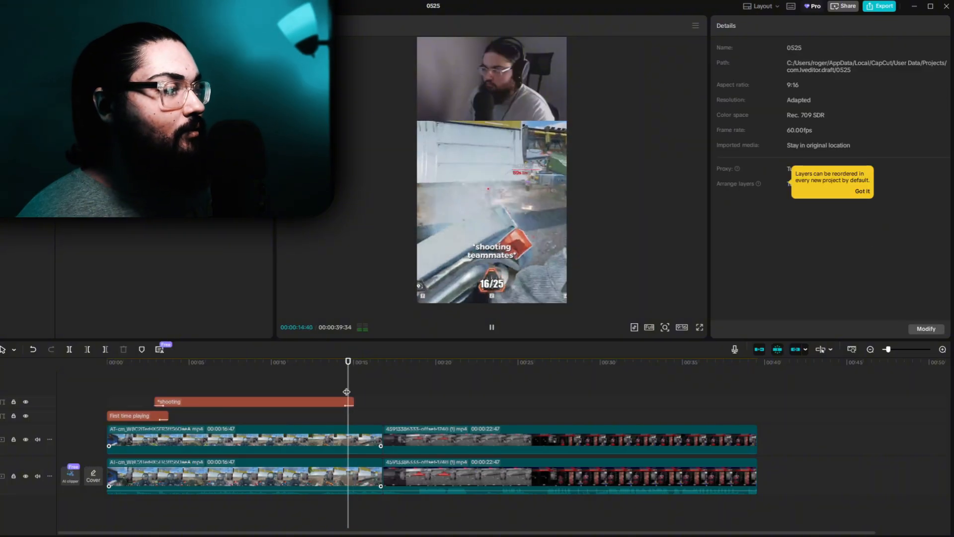
{"action": "key", "text": "space"}
{"action": "left_click_drag", "start_coordinate": [353, 401], "coordinate": [363, 402]}
{"action": "left_click", "coordinate": [353, 395]}
{"action": "key", "text": "space"}
{"action": "key", "text": "space"}
{"action": "left_click", "coordinate": [353, 394]}
{"action": "key", "text": "space"}
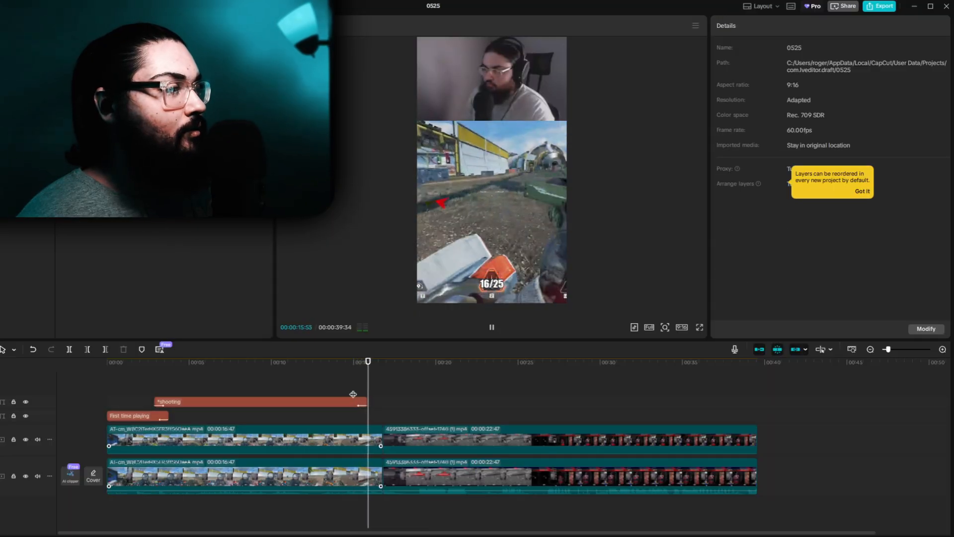
{"action": "left_click", "coordinate": [353, 394]}
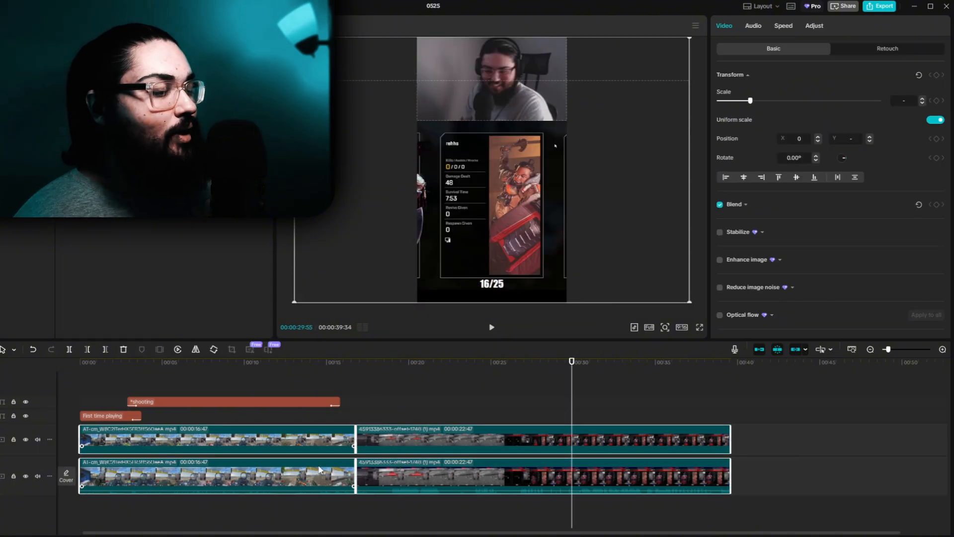
Try combining all the webcam and gameplay clips into one compound clip, and undo it.
{"action": "right_click", "coordinate": [312, 453]}
{"action": "left_click", "coordinate": [246, 384]}
{"action": "left_click", "coordinate": [445, 393]}
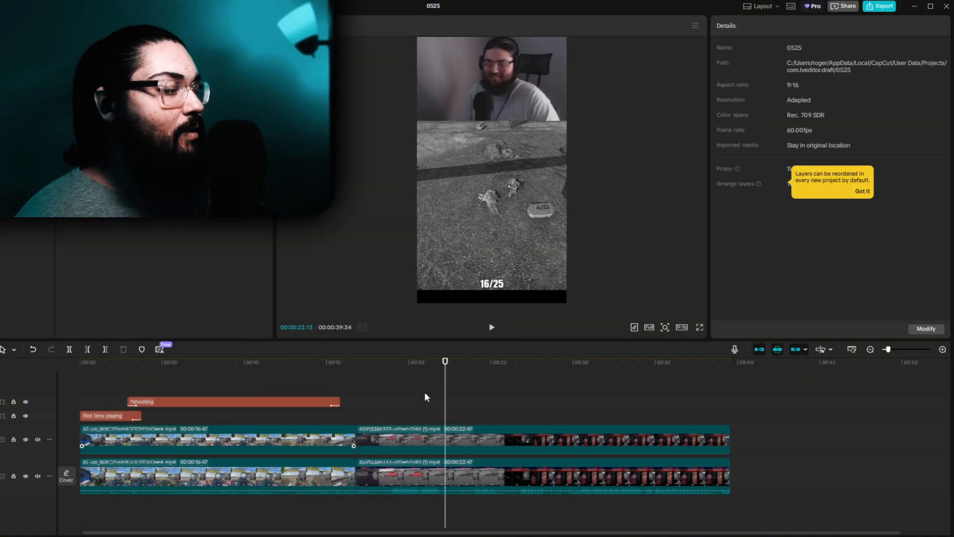
{"action": "left_click", "coordinate": [250, 386]}
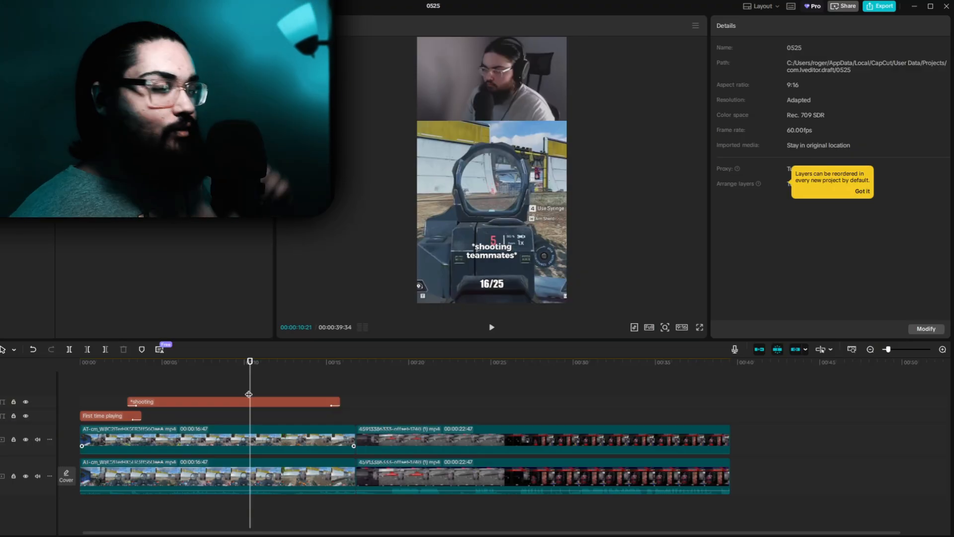
{"action": "left_click_drag", "start_coordinate": [778, 437], "coordinate": [172, 488]}
{"action": "right_click", "coordinate": [172, 488]}
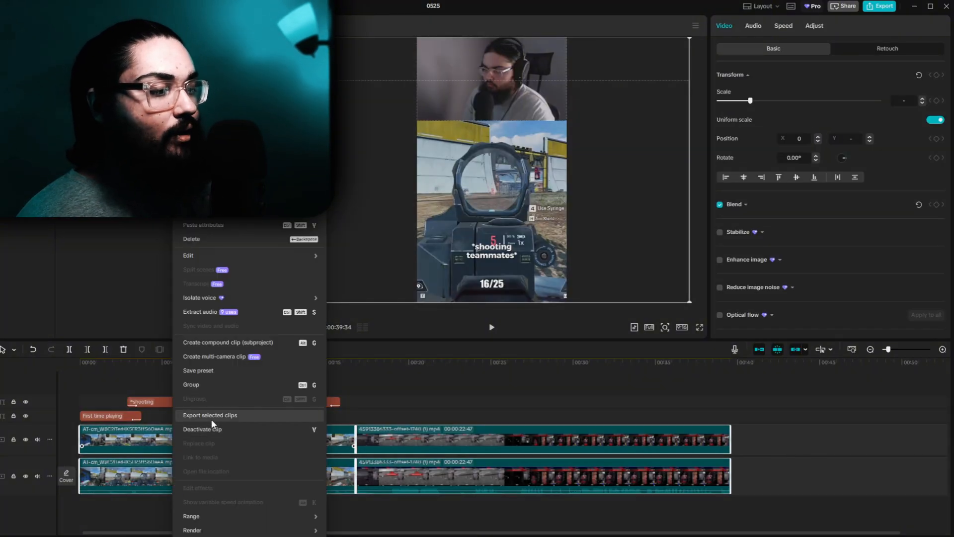
{"action": "left_click", "coordinate": [219, 342]}
{"action": "left_click", "coordinate": [172, 386]}
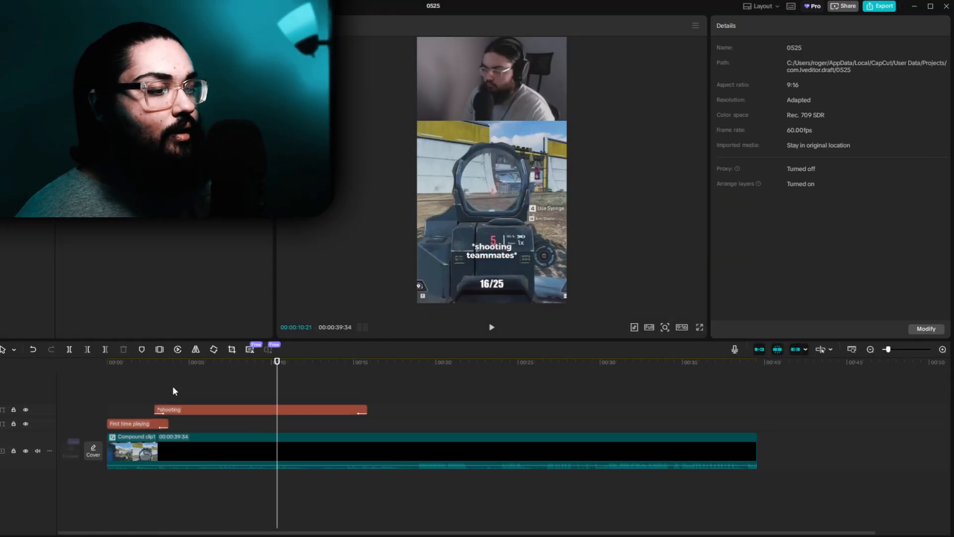
{"action": "left_click", "coordinate": [346, 394]}
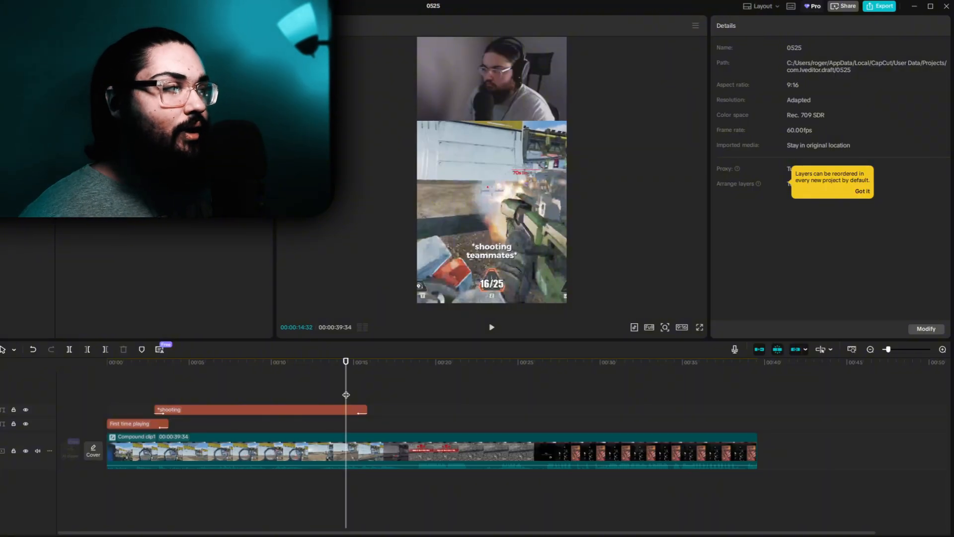
{"action": "key", "text": "ctrl+z"}
Place a copy of the caption at the timeline start on a track below the title and extend it to about 40.7 seconds.
{"action": "left_click_drag", "start_coordinate": [256, 403], "coordinate": [138, 445]}
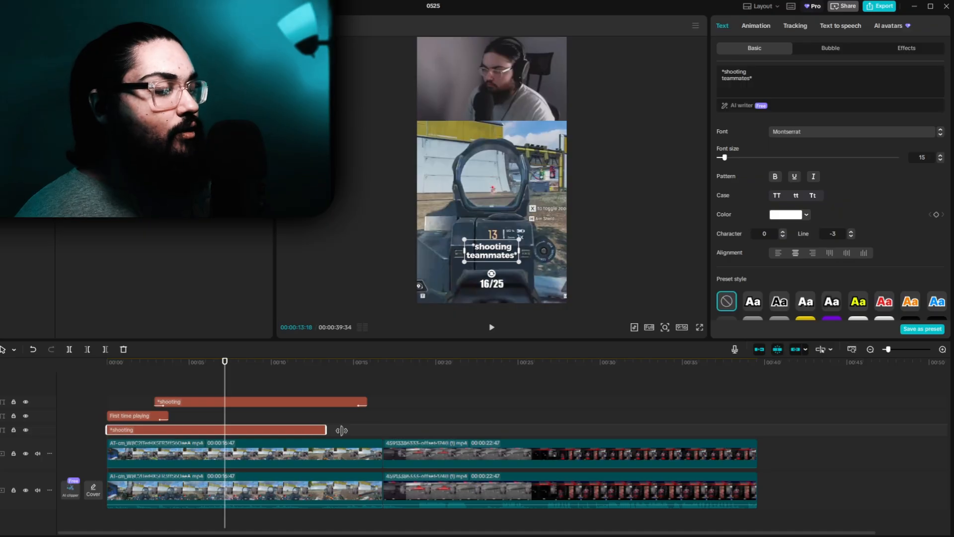
{"action": "left_click_drag", "start_coordinate": [341, 430], "coordinate": [776, 431]}
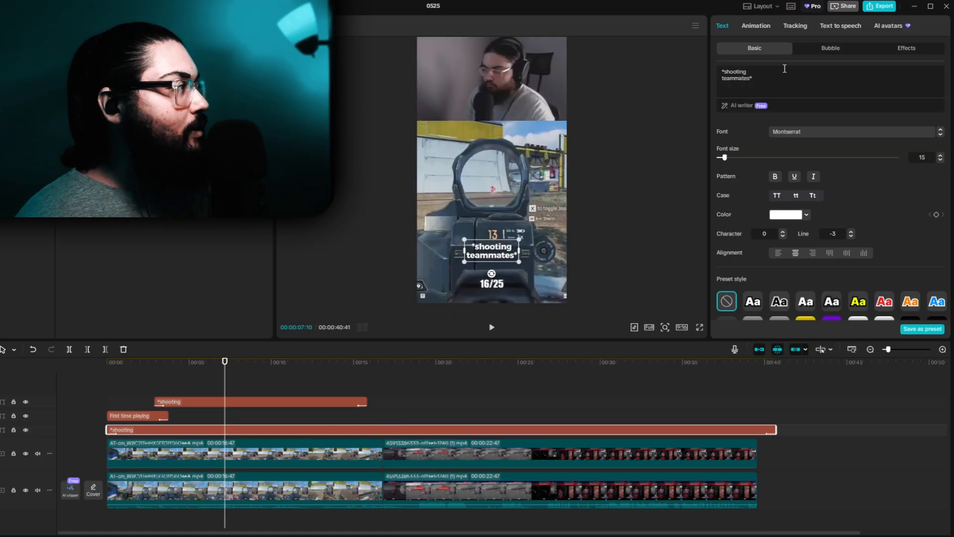
Remove the in and out animations from the full-length caption copy and replace its text with "twitch: rehhs".
{"action": "left_click", "coordinate": [757, 25]}
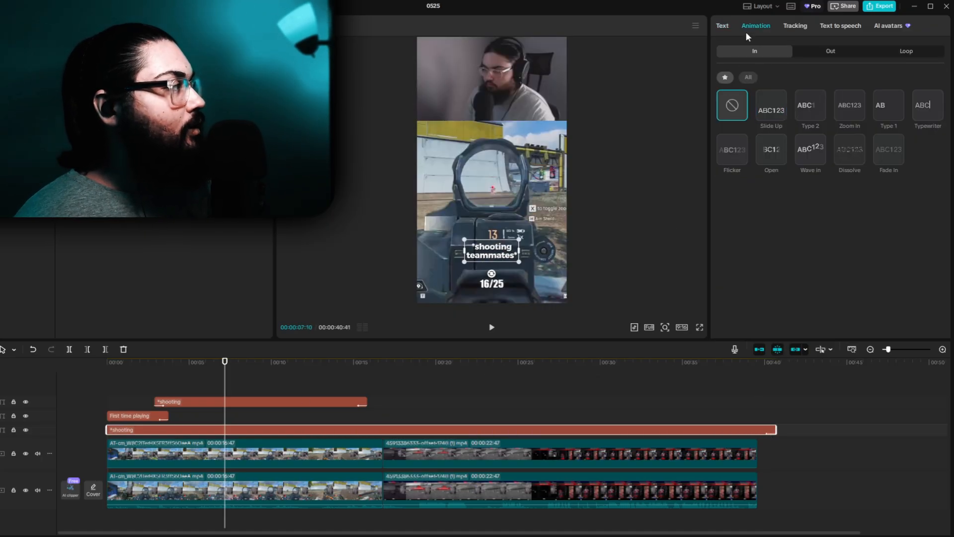
{"action": "left_click", "coordinate": [808, 53]}
{"action": "left_click", "coordinate": [732, 105]}
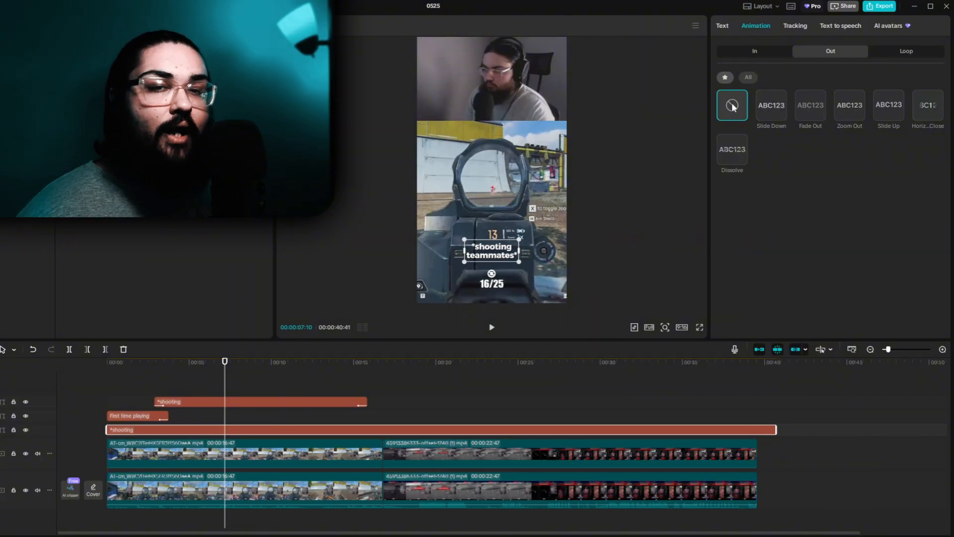
{"action": "type", "text": "tw"}
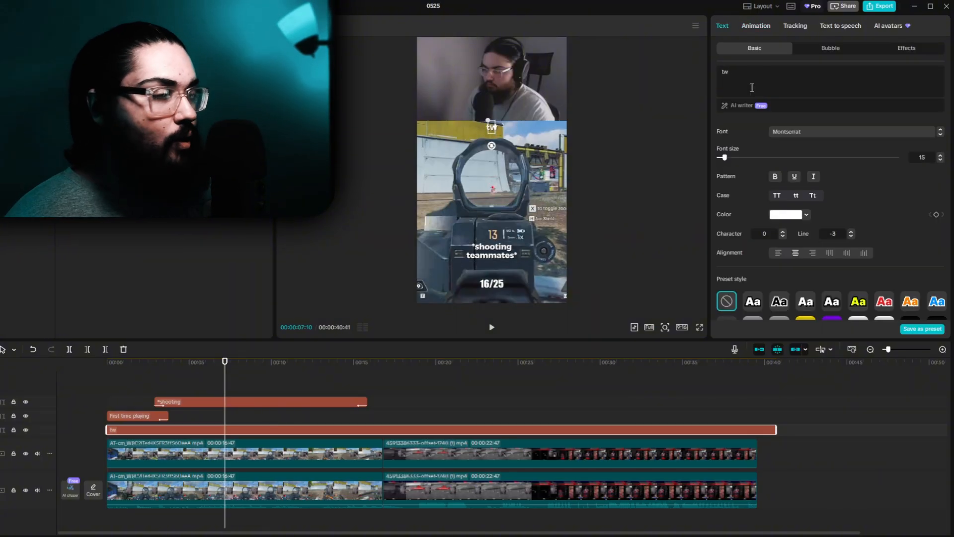
{"action": "type", "text": "icch:"}
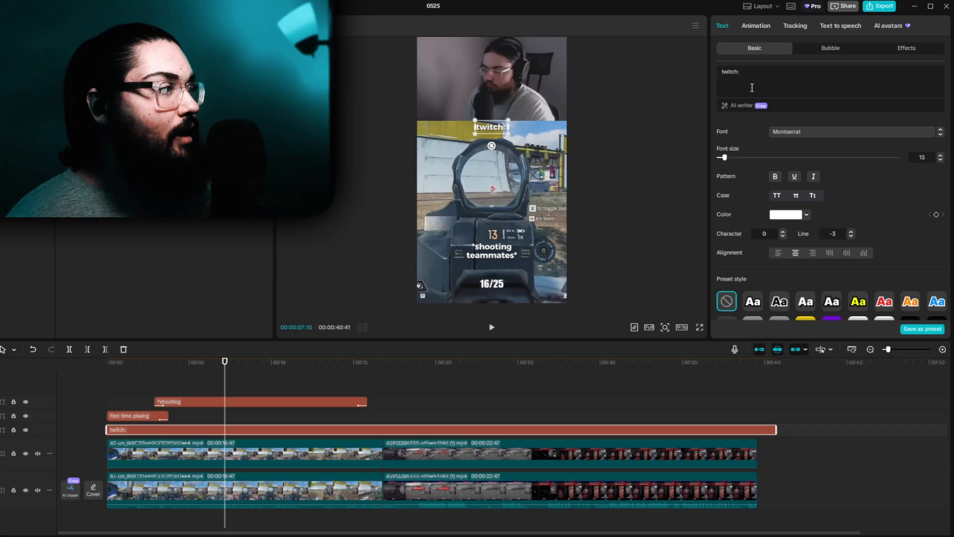
{"action": "type", "text": " rehhs"}
Centre the "twitch: rehhs" text over the boundary between webcam and gameplay and enlarge it slightly.
{"action": "scroll", "coordinate": [505, 152], "scroll_direction": "up", "scroll_amount": 5}
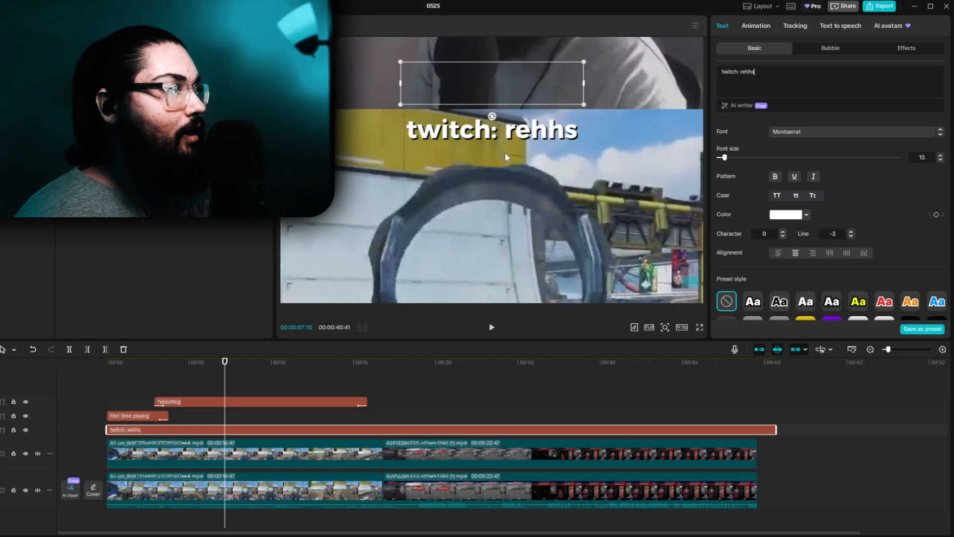
{"action": "scroll", "coordinate": [505, 152], "scroll_direction": "up", "scroll_amount": 1}
{"action": "left_click_drag", "start_coordinate": [514, 182], "coordinate": [514, 160]}
{"action": "scroll", "coordinate": [514, 160], "scroll_direction": "down", "scroll_amount": 2}
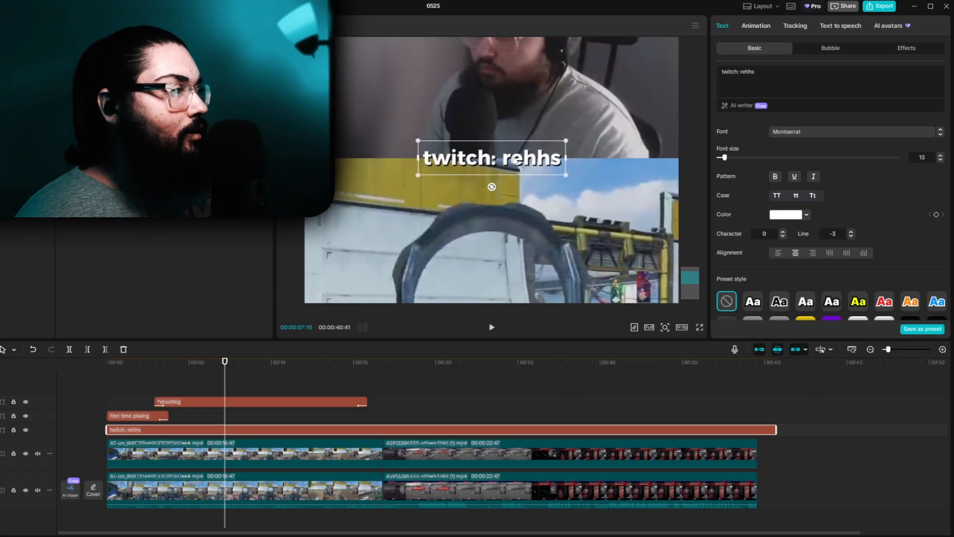
{"action": "mouse_move", "coordinate": [565, 175]}
{"action": "left_mouse_down"}
{"action": "mouse_move", "coordinate": [580, 179]}
{"action": "mouse_move", "coordinate": [559, 161]}
{"action": "mouse_move", "coordinate": [587, 178]}
{"action": "mouse_move", "coordinate": [562, 163]}
{"action": "left_mouse_up"}
{"action": "scroll", "coordinate": [561, 163], "scroll_direction": "down", "scroll_amount": 3}
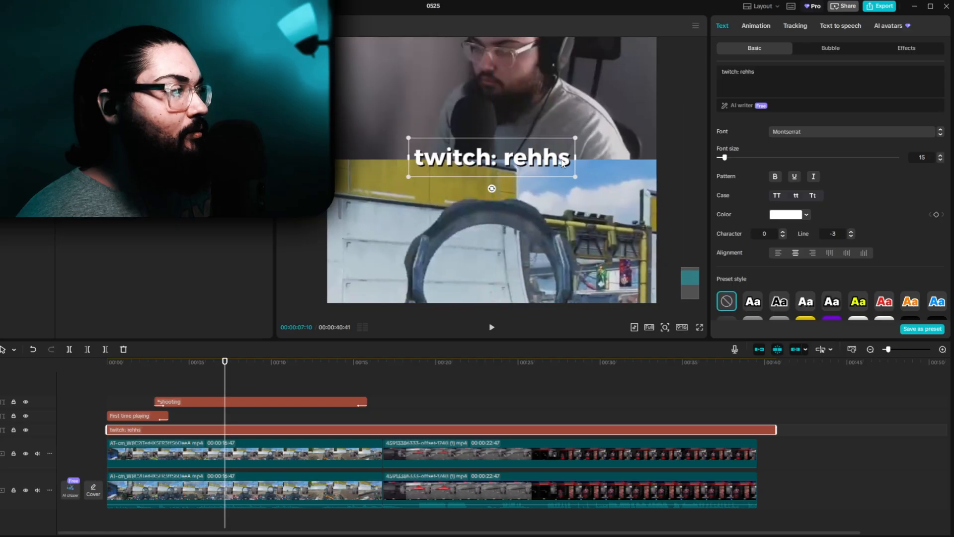
{"action": "scroll", "coordinate": [514, 147], "scroll_direction": "up", "scroll_amount": 4}
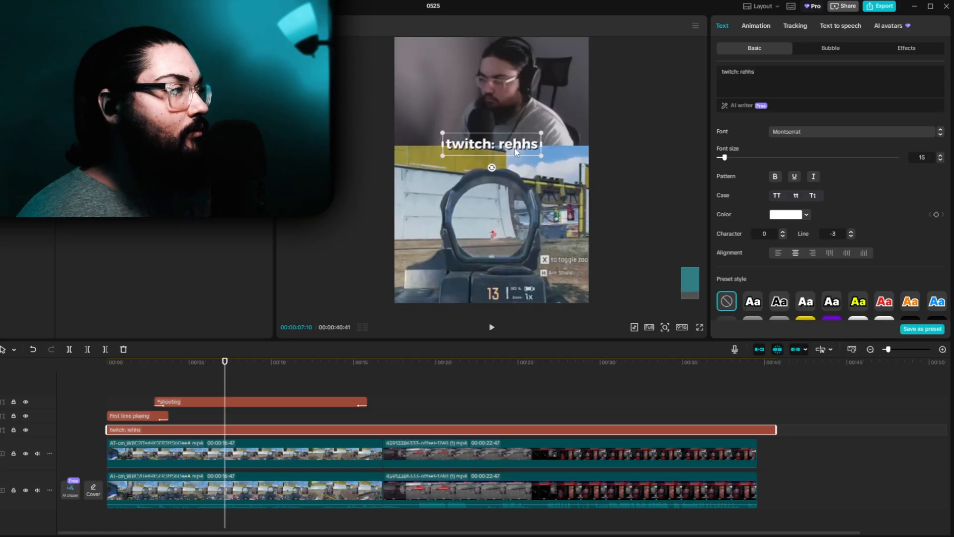
Add a blue glow in the second style to the "twitch: rehhs" text, with intensity 49 and range 93.
{"action": "scroll", "coordinate": [764, 195], "scroll_direction": "down", "scroll_amount": 6}
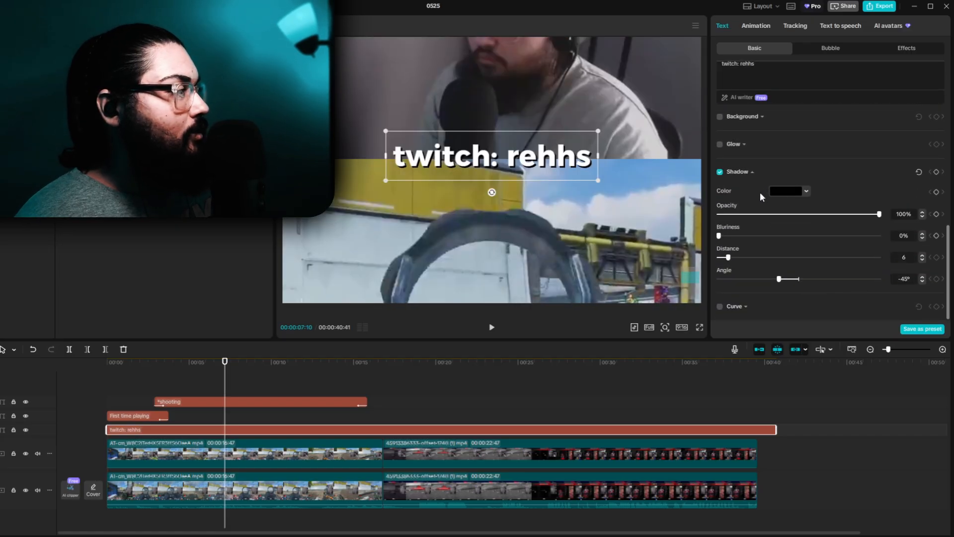
{"action": "left_click", "coordinate": [719, 144]}
{"action": "left_click", "coordinate": [771, 177]}
{"action": "left_click", "coordinate": [786, 206]}
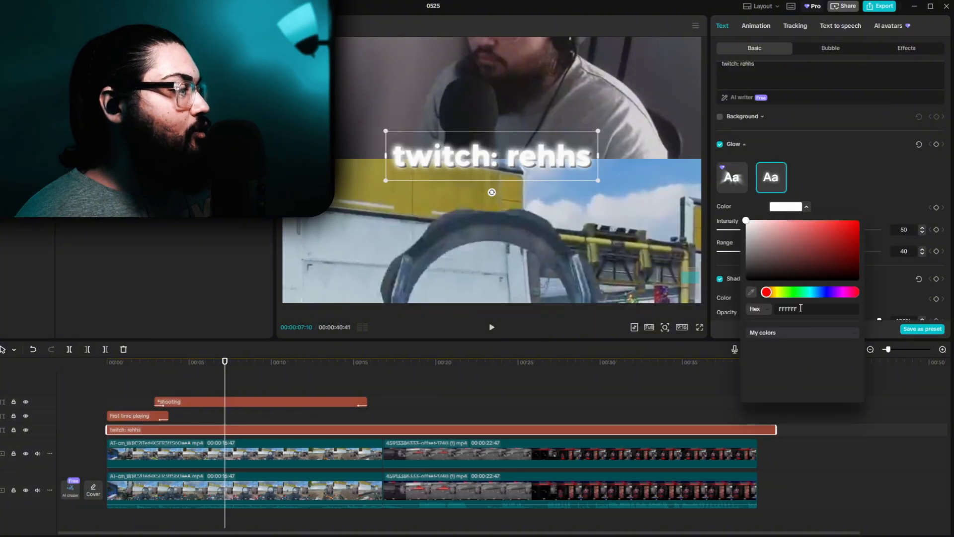
{"action": "left_click", "coordinate": [774, 350]}
{"action": "left_click", "coordinate": [819, 188]}
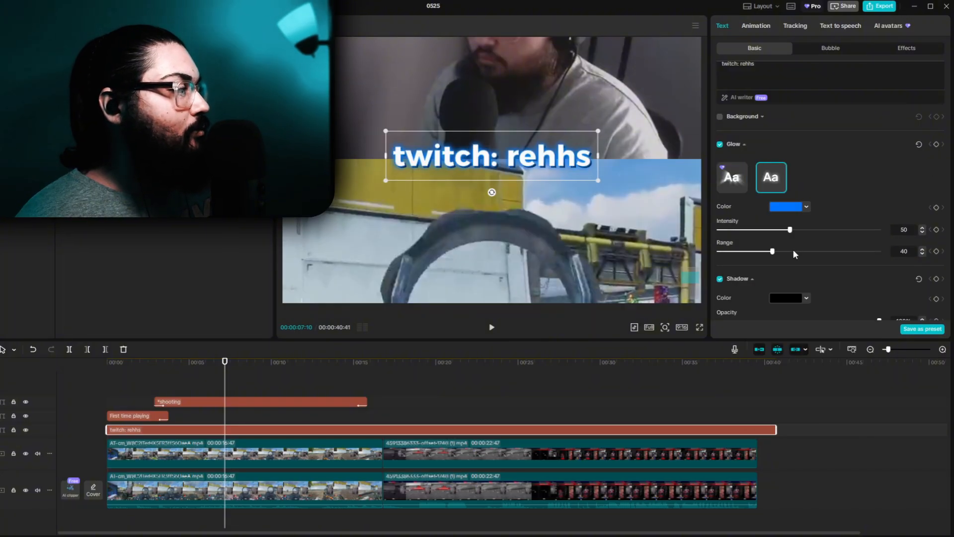
{"action": "left_click_drag", "start_coordinate": [772, 251], "coordinate": [868, 251]}
{"action": "left_click_drag", "start_coordinate": [790, 229], "coordinate": [775, 231]}
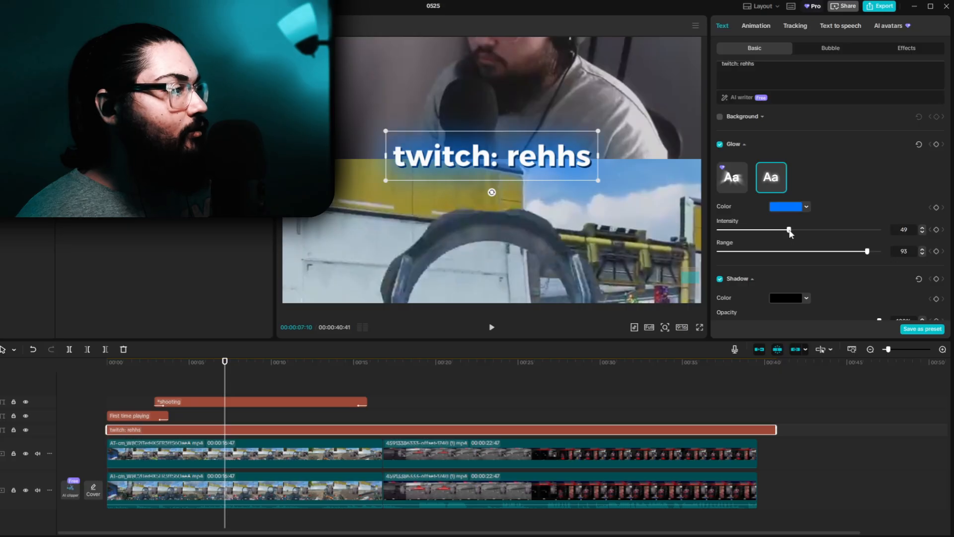
{"action": "scroll", "coordinate": [502, 182], "scroll_direction": "down", "scroll_amount": 6}
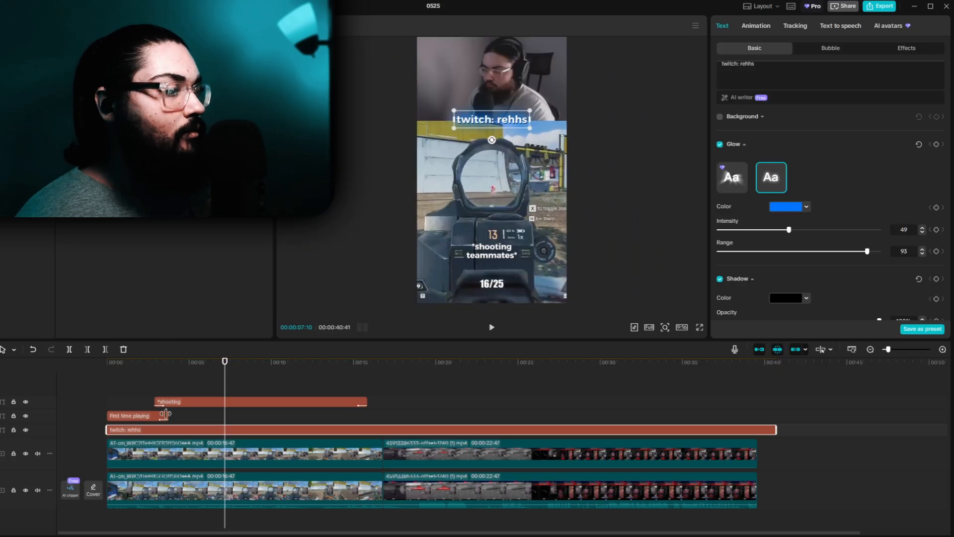
Play and scrub the opening seconds to check how the title gives way to the Twitch text and when the shooting caption enters.
{"action": "left_click", "coordinate": [133, 399]}
{"action": "key", "text": "space"}
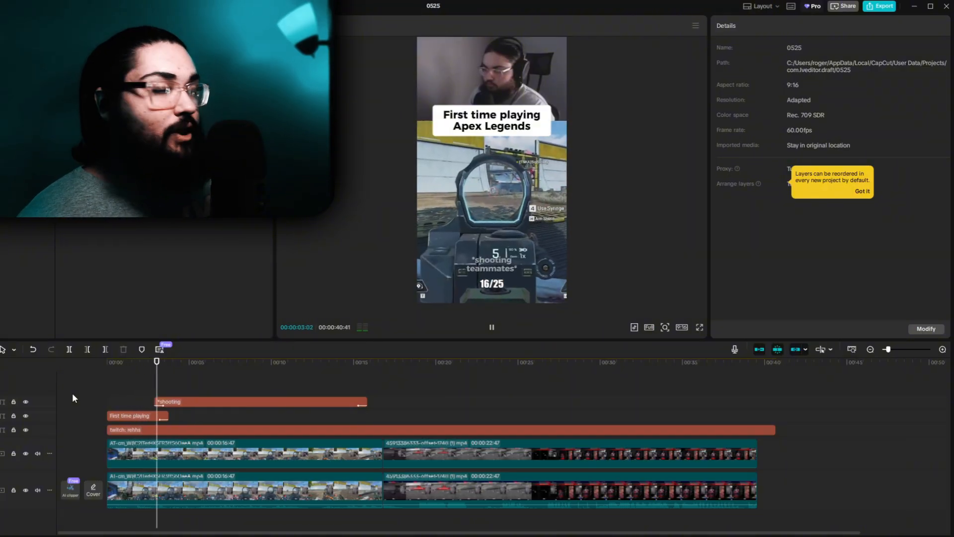
{"action": "key", "text": "space"}
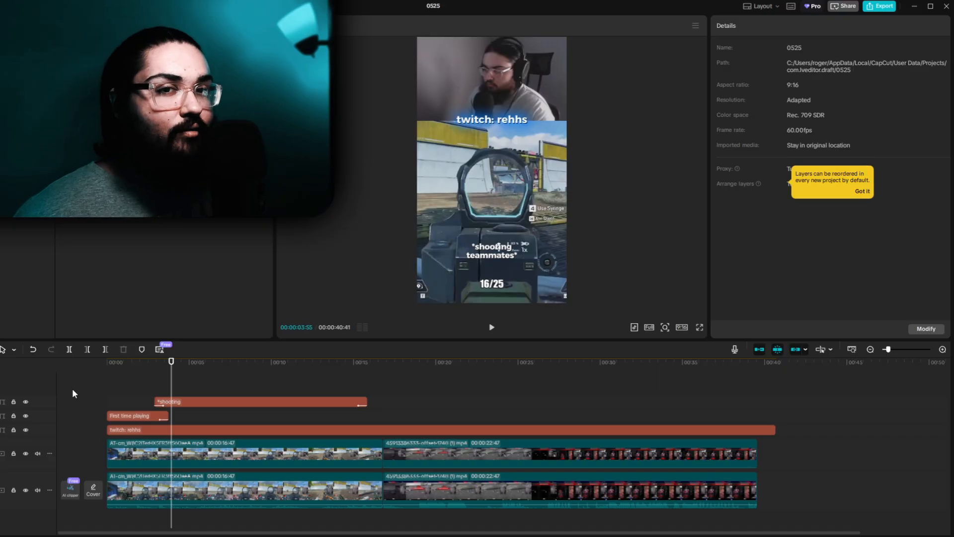
{"action": "left_click", "coordinate": [96, 395]}
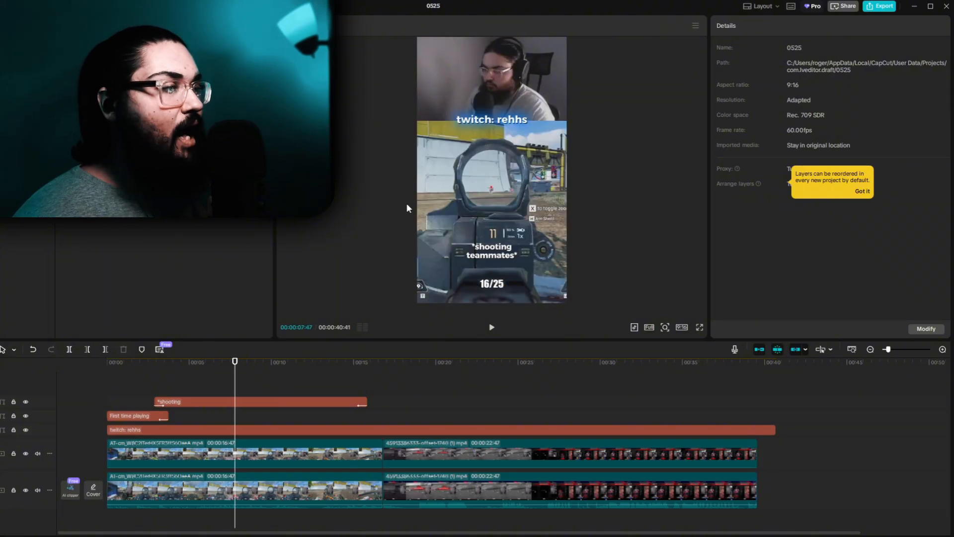
{"action": "left_click", "coordinate": [154, 385]}
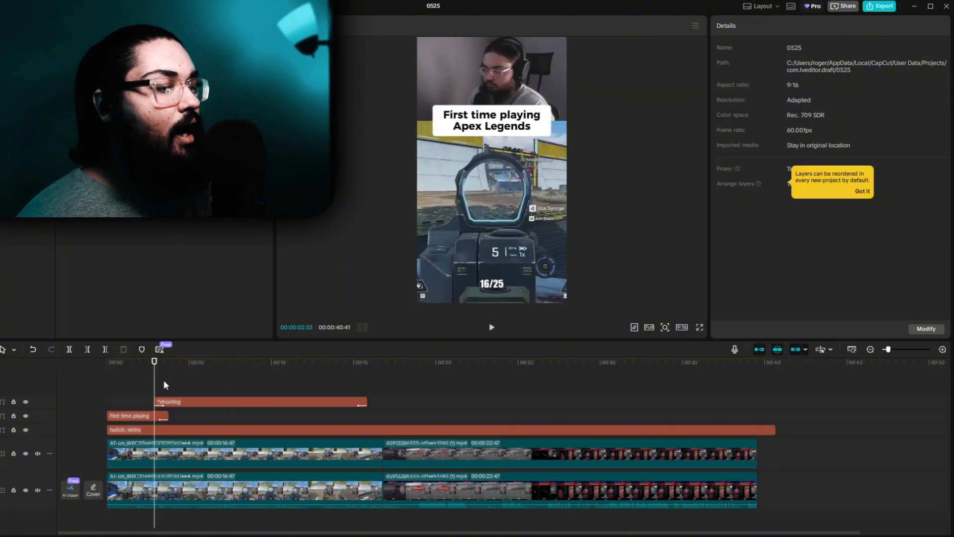
{"action": "left_click", "coordinate": [164, 384]}
{"action": "left_click", "coordinate": [127, 383]}
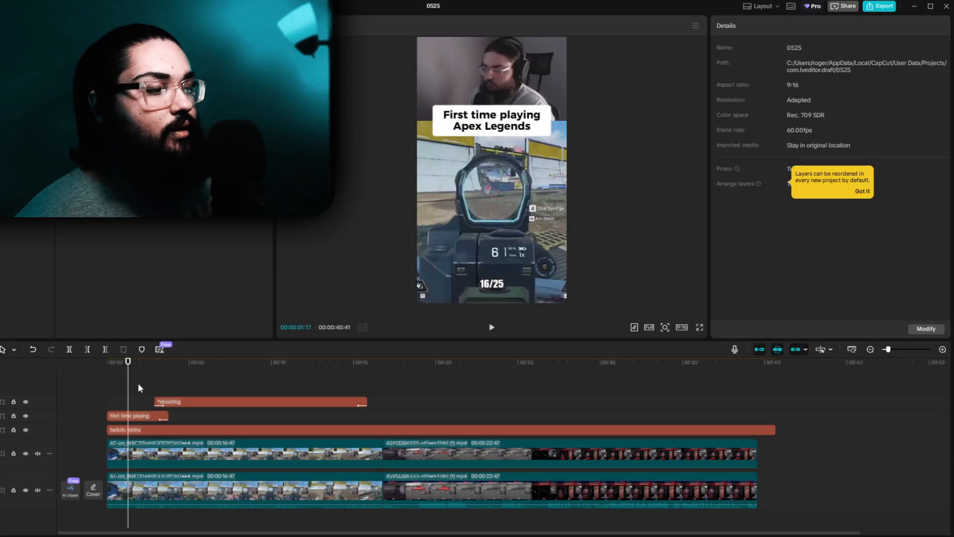
{"action": "left_click", "coordinate": [78, 374]}
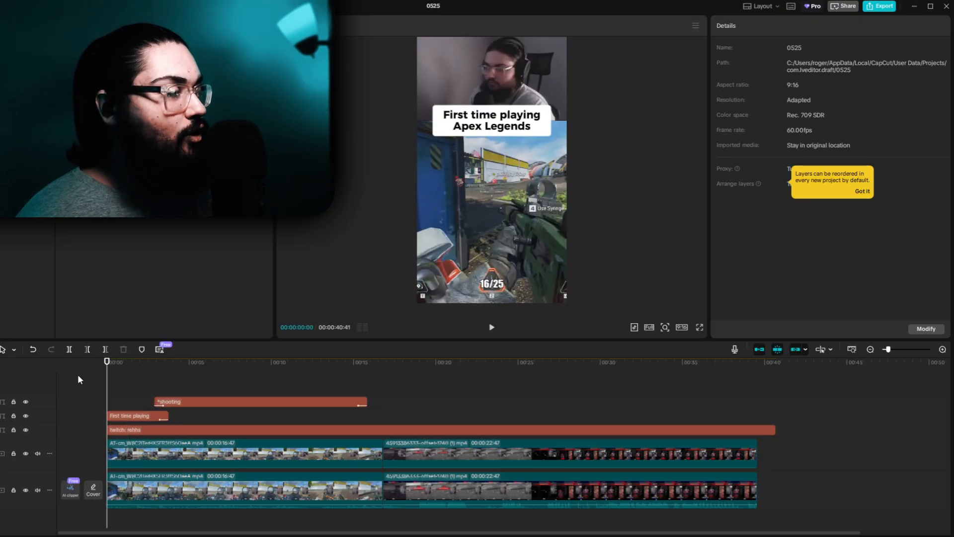
{"action": "key", "text": "space"}
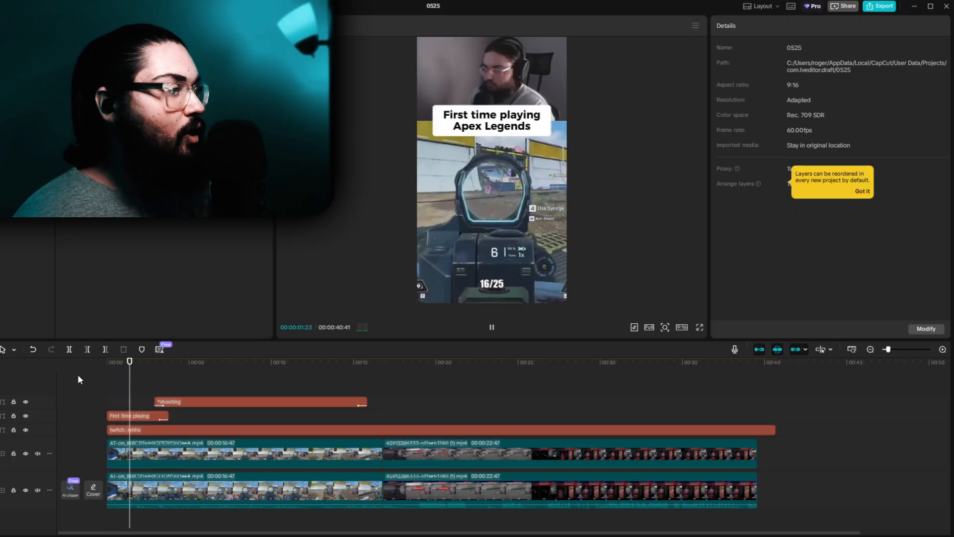
{"action": "key", "text": "space"}
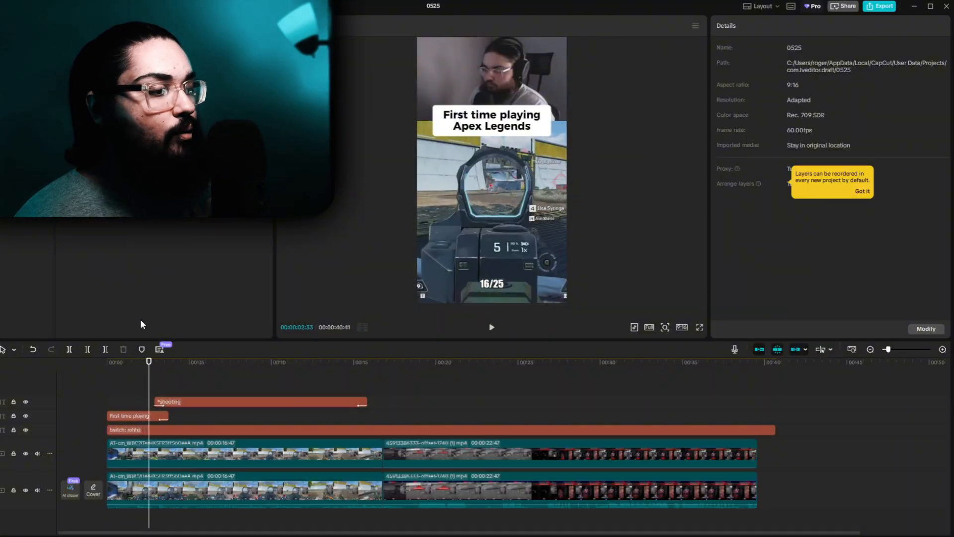
Extend the start of the "*shooting teammates*" caption back to about 1.8 seconds and play back its entrance.
{"action": "left_click_drag", "start_coordinate": [155, 407], "coordinate": [137, 402]}
{"action": "left_click", "coordinate": [136, 395]}
{"action": "key", "text": "space"}
{"action": "key", "text": "space"}
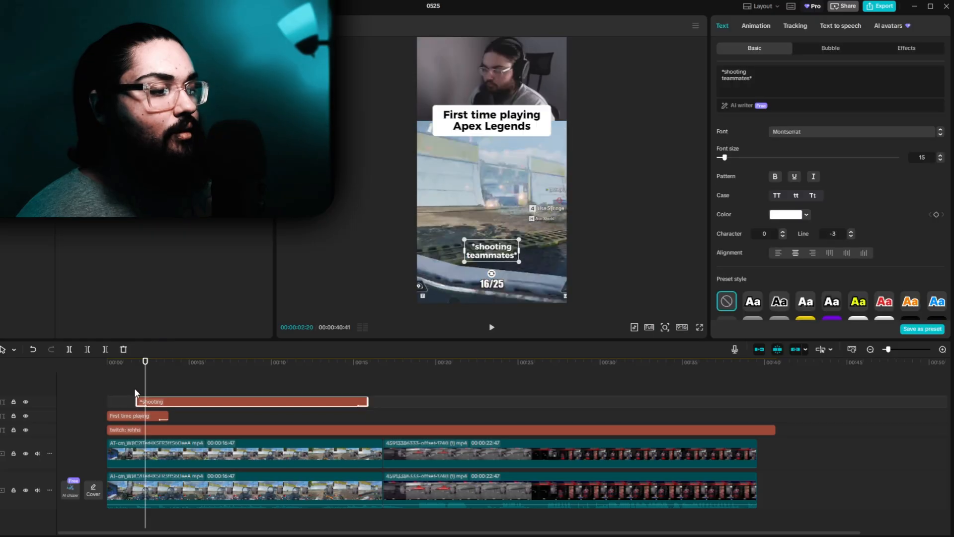
{"action": "left_click", "coordinate": [135, 394]}
{"action": "key", "text": "space"}
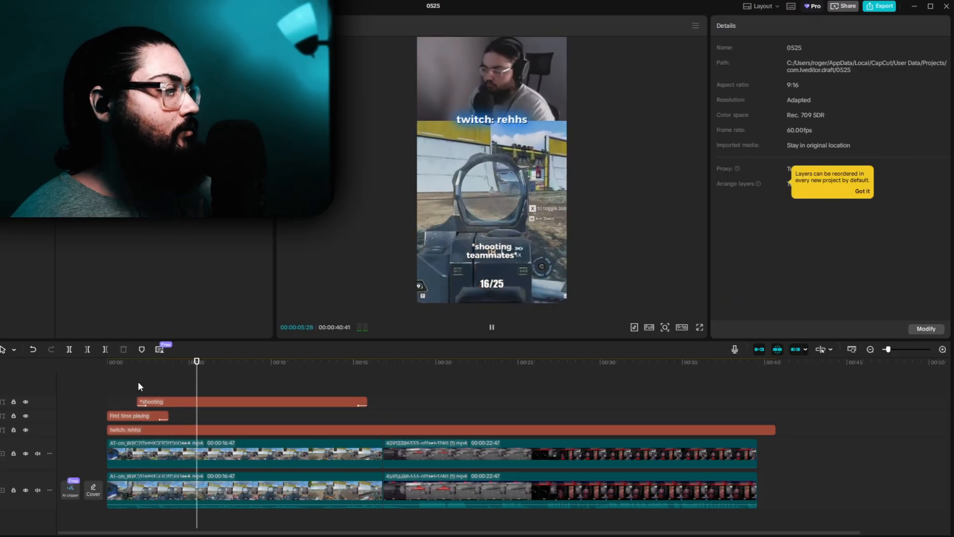
Add a pinkish-red glow in the second style to the "*shooting teammates*" caption, with range 100 and intensity 55.
{"action": "left_click", "coordinate": [240, 402]}
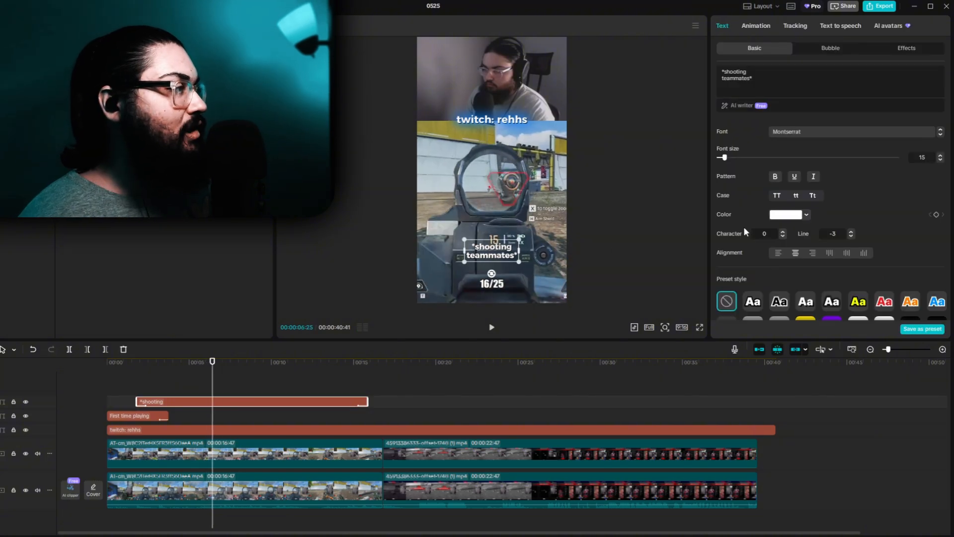
{"action": "scroll", "coordinate": [743, 222], "scroll_direction": "down", "scroll_amount": 5}
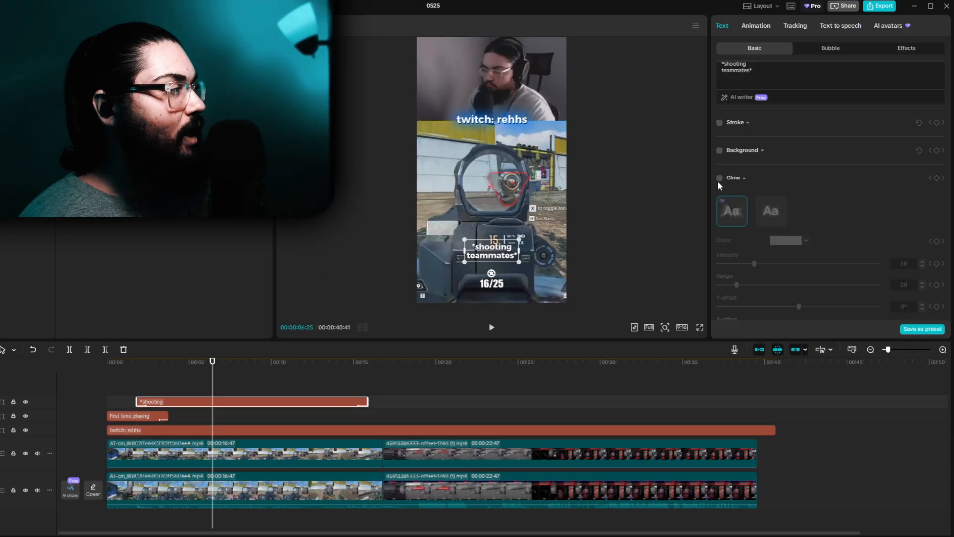
{"action": "left_click", "coordinate": [719, 179]}
{"action": "left_click", "coordinate": [773, 215]}
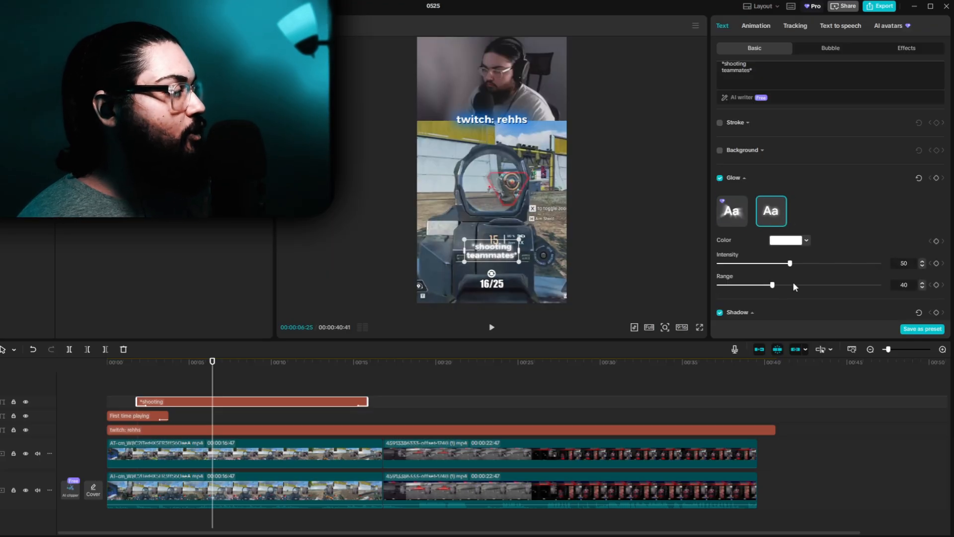
{"action": "left_click_drag", "start_coordinate": [801, 288], "coordinate": [881, 286]}
{"action": "left_click", "coordinate": [806, 241]}
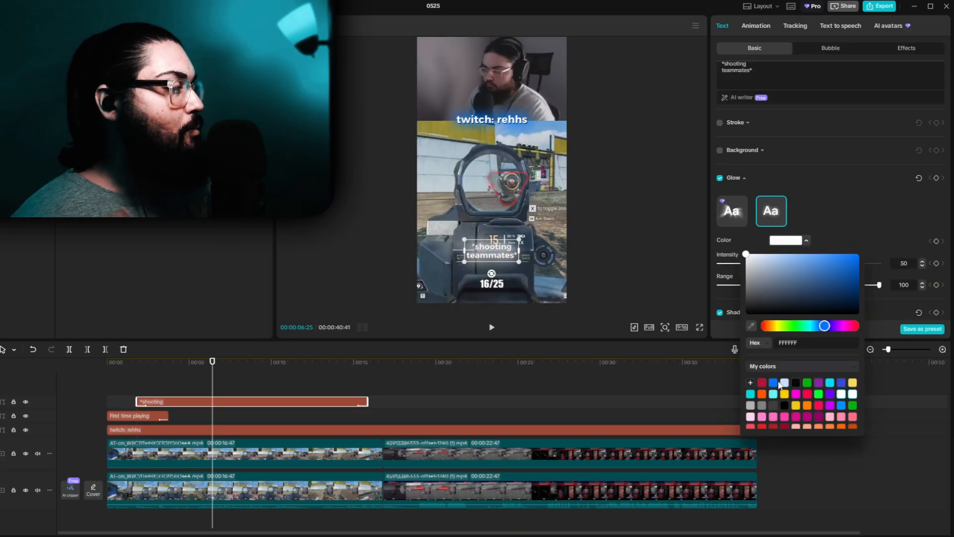
{"action": "left_click", "coordinate": [808, 394]}
{"action": "left_click", "coordinate": [833, 231]}
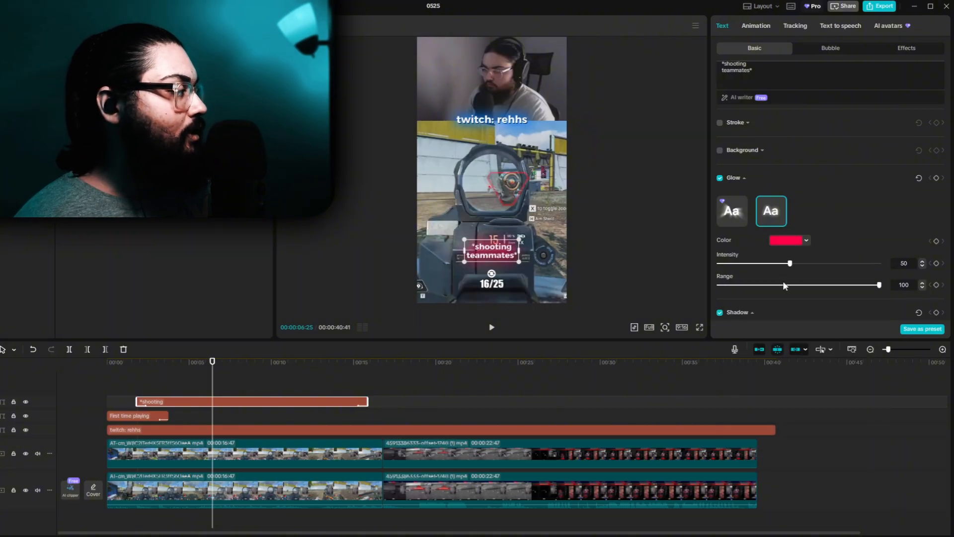
{"action": "left_click_drag", "start_coordinate": [793, 272], "coordinate": [795, 272]}
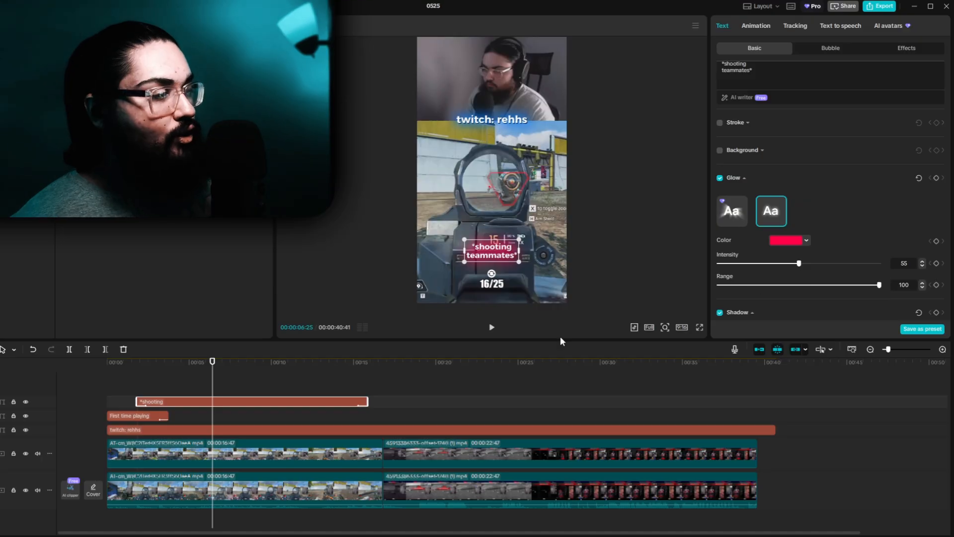
Play the short from the beginning to about 12 seconds to review the glowing captions.
{"action": "left_click", "coordinate": [156, 383]}
{"action": "left_click", "coordinate": [134, 387]}
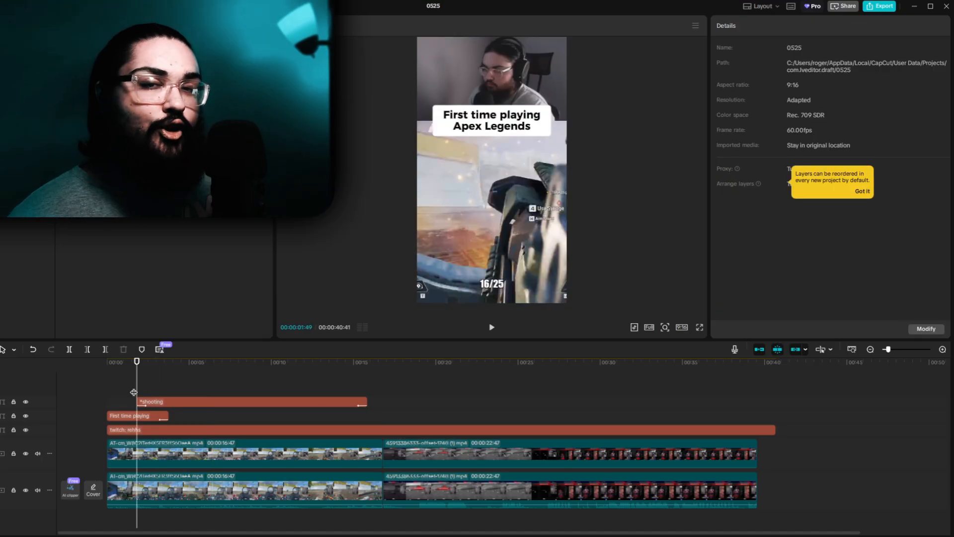
{"action": "left_click", "coordinate": [95, 386]}
{"action": "left_click", "coordinate": [494, 332]}
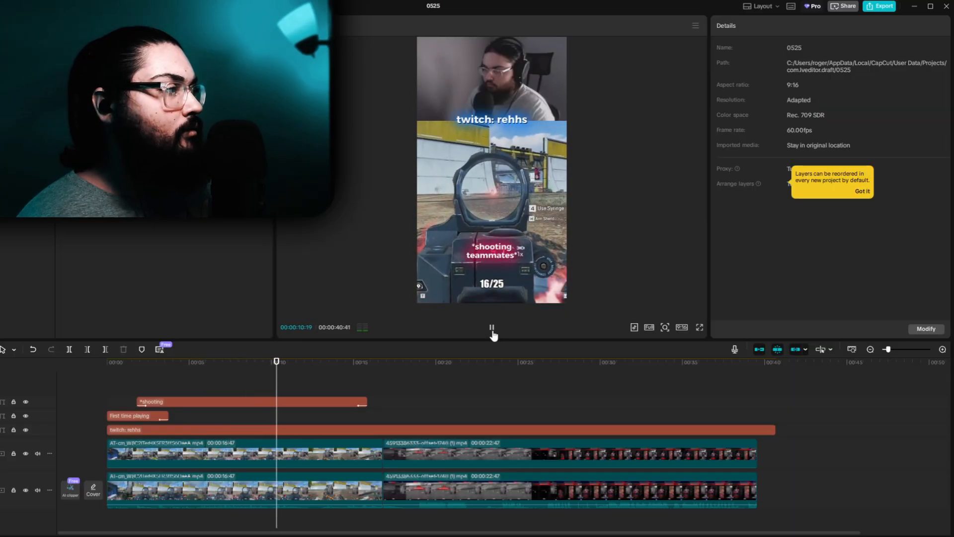
{"action": "left_click", "coordinate": [492, 329]}
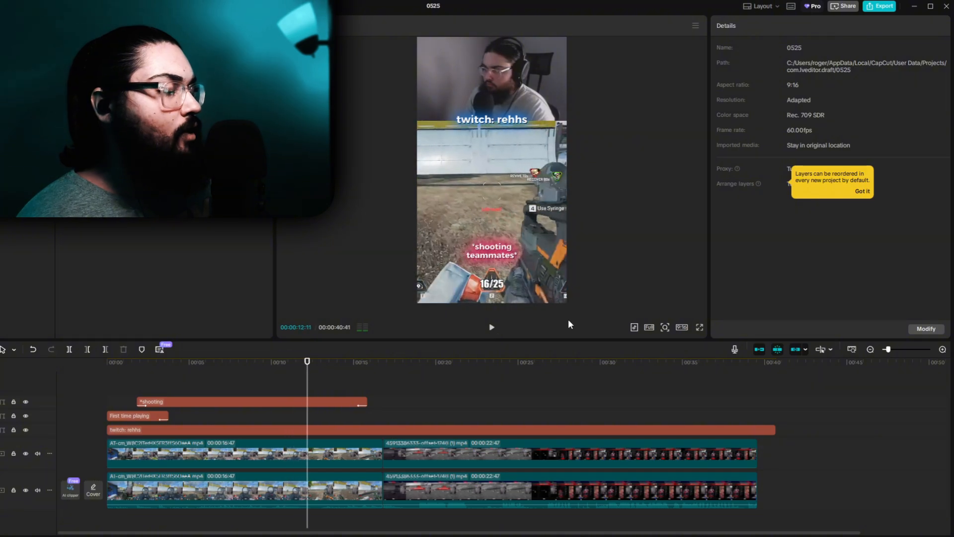
Enlarge the "twitch: rehhs" text by about a third and restart playback from the timeline start.
{"action": "left_click", "coordinate": [323, 430]}
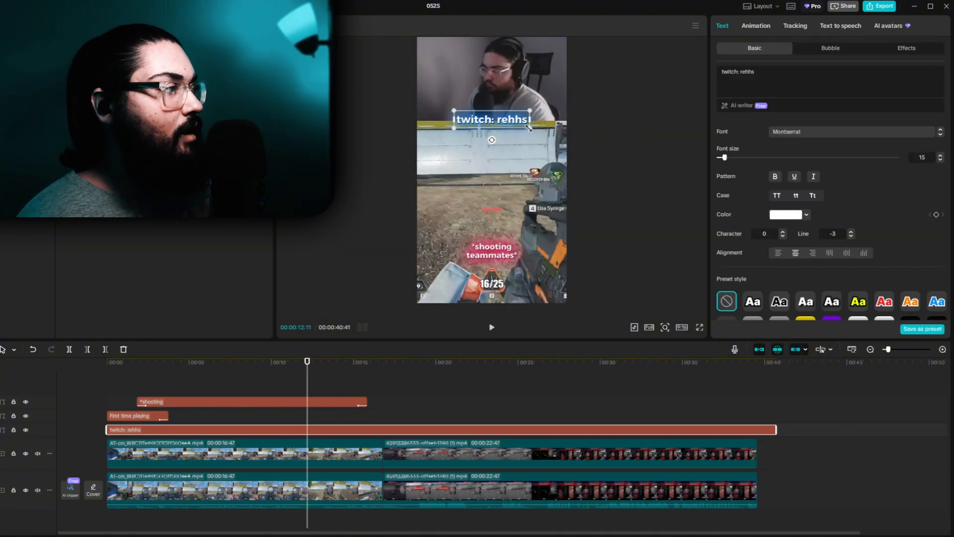
{"action": "left_click_drag", "start_coordinate": [530, 127], "coordinate": [551, 136]}
{"action": "left_click", "coordinate": [368, 152]}
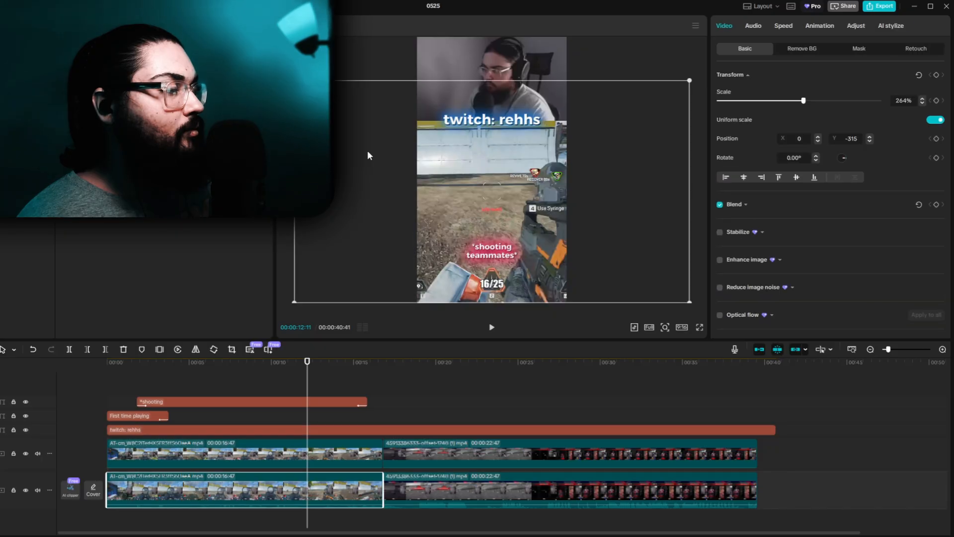
{"action": "left_click", "coordinate": [352, 67]}
{"action": "key", "text": "space"}
{"action": "left_click", "coordinate": [94, 380]}
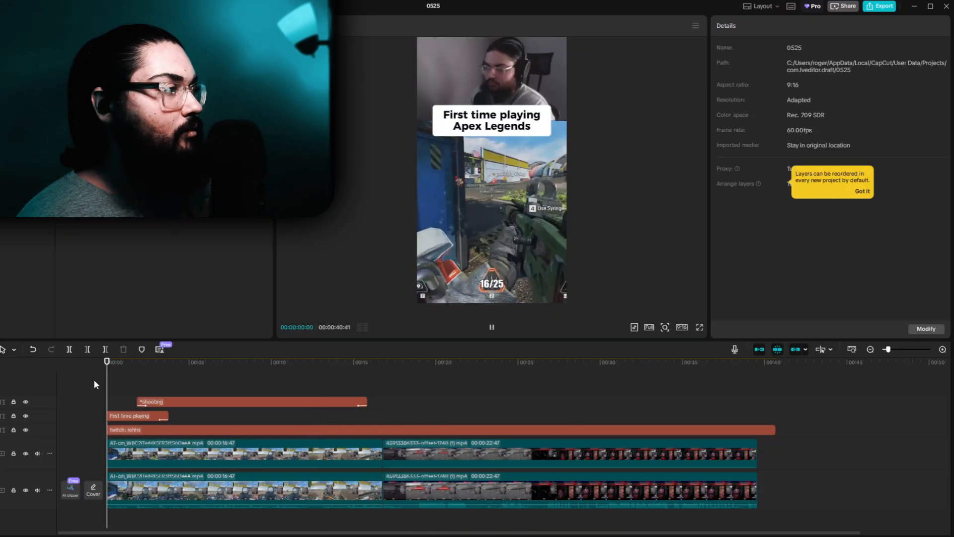
Play the short to about 21 seconds and inspect the "twitch: rehhs" text up close.
{"action": "left_click", "coordinate": [257, 392]}
{"action": "left_click", "coordinate": [343, 389]}
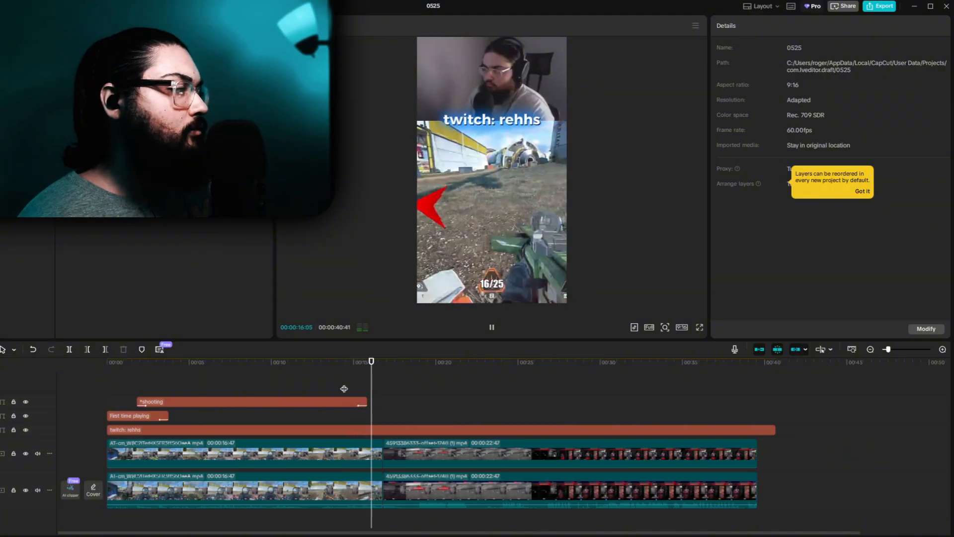
{"action": "left_click", "coordinate": [346, 389]}
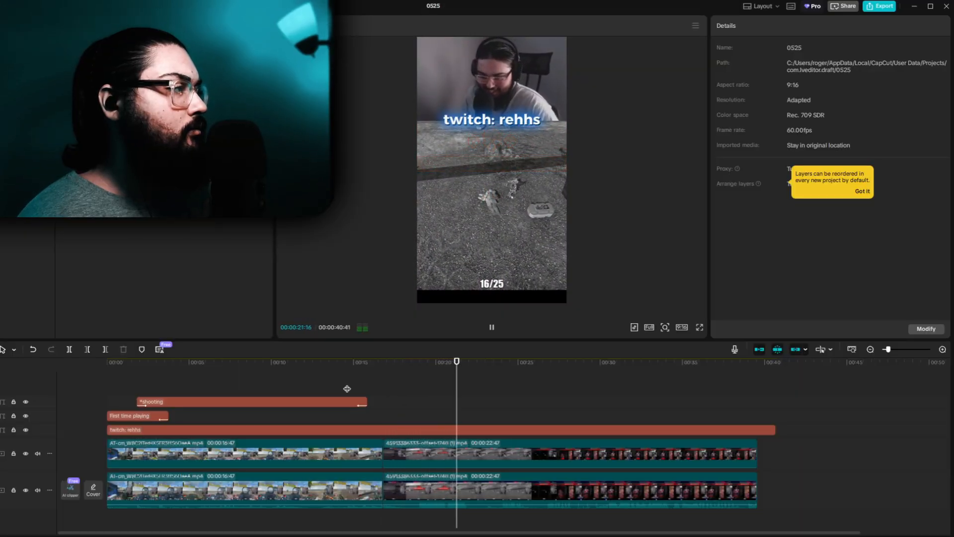
{"action": "key", "text": "space"}
{"action": "scroll", "coordinate": [479, 109], "scroll_direction": "up", "scroll_amount": 3}
{"action": "scroll", "coordinate": [491, 154], "scroll_direction": "up", "scroll_amount": 2}
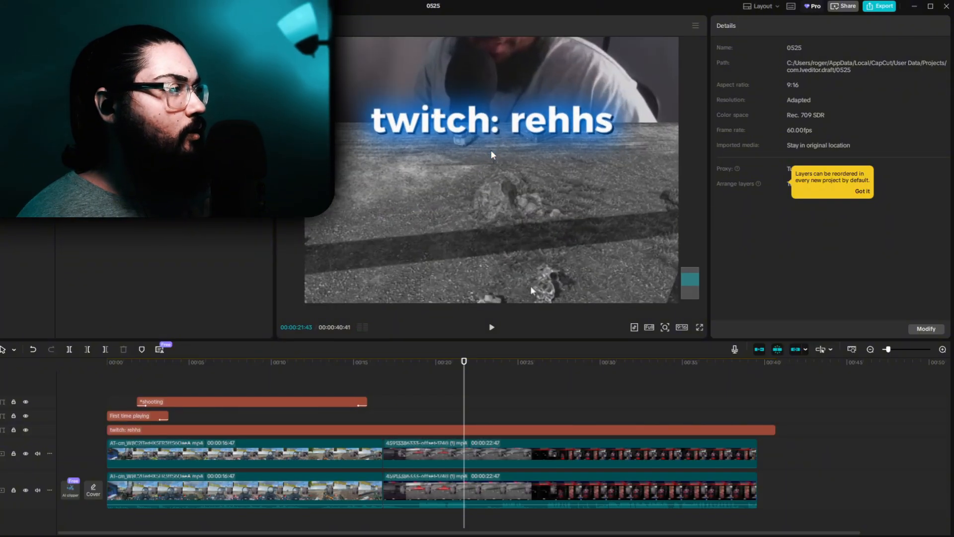
{"action": "scroll", "coordinate": [492, 155], "scroll_direction": "down", "scroll_amount": 3}
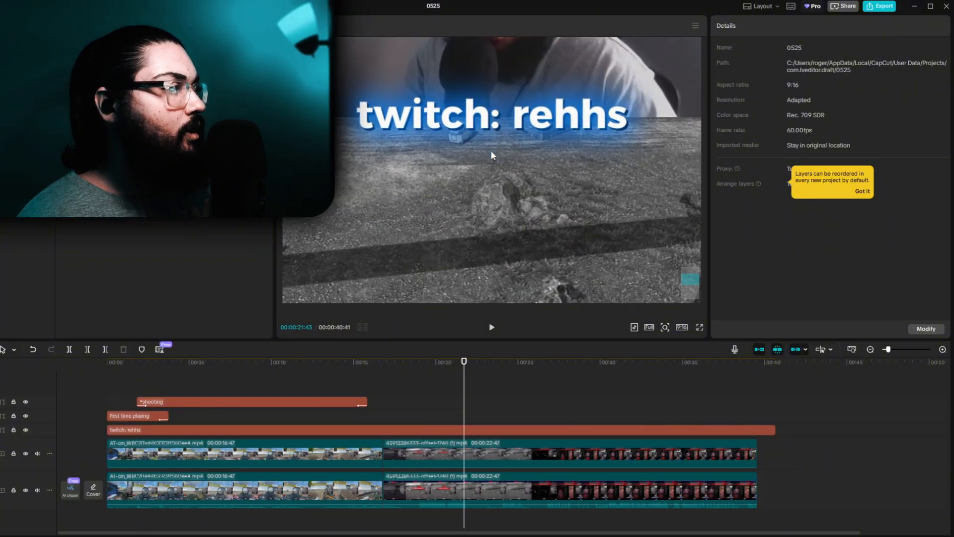
{"action": "left_click", "coordinate": [495, 121]}
{"action": "left_click_drag", "start_coordinate": [495, 121], "coordinate": [496, 125]}
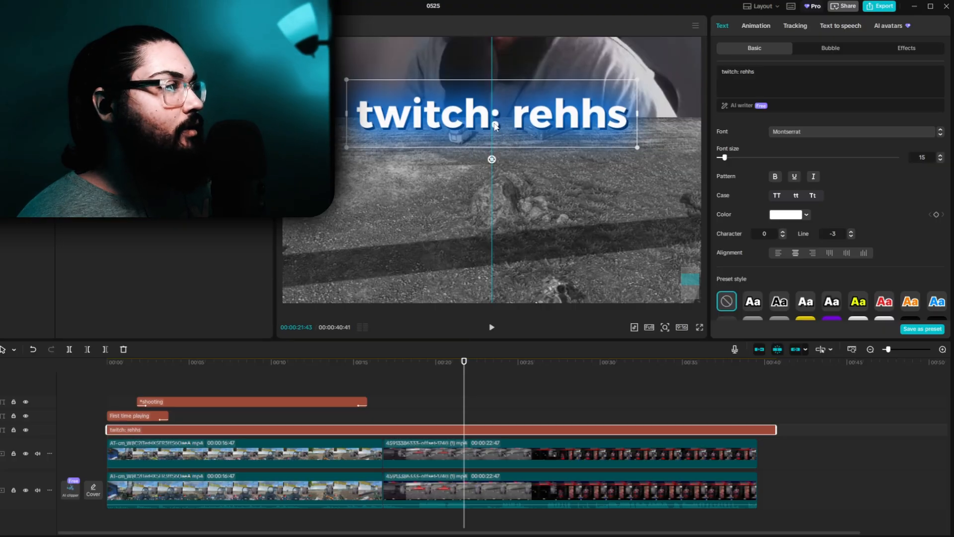
{"action": "scroll", "coordinate": [501, 137], "scroll_direction": "down", "scroll_amount": 3}
{"action": "scroll", "coordinate": [501, 137], "scroll_direction": "down", "scroll_amount": 3}
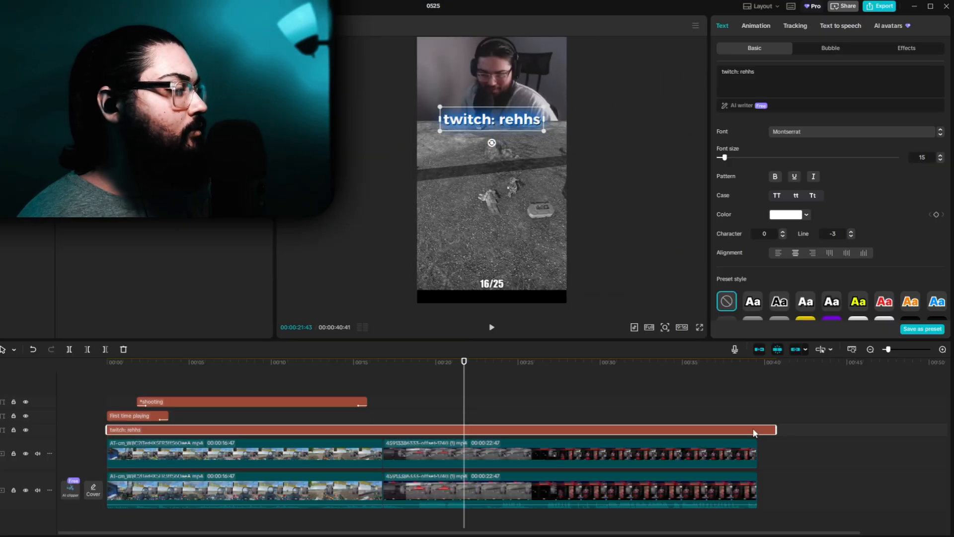
Trim the "twitch: rehhs" text to the end of the video and combine it with all the video clips into one compound clip.
{"action": "left_click_drag", "start_coordinate": [775, 432], "coordinate": [141, 488]}
{"action": "right_click", "coordinate": [142, 488]}
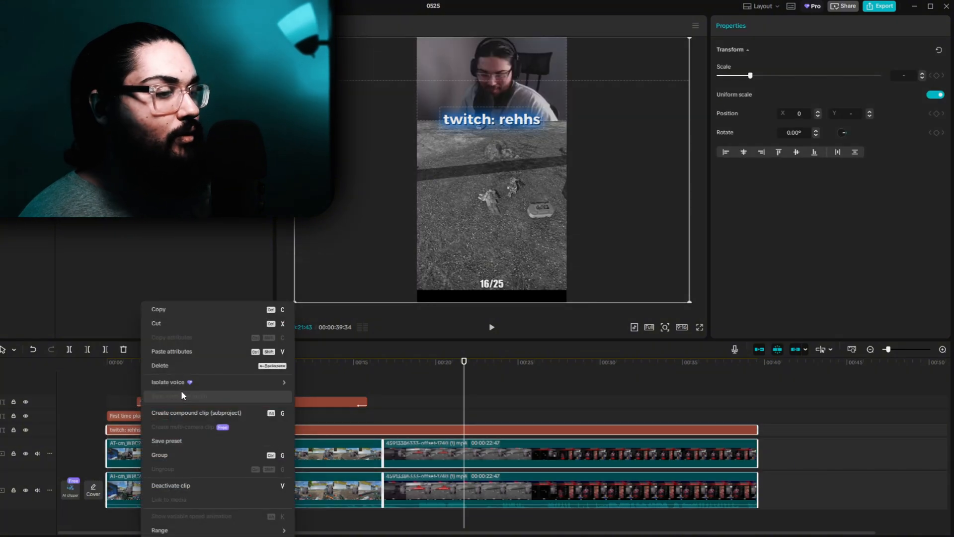
{"action": "mouse_move", "coordinate": [187, 379]}
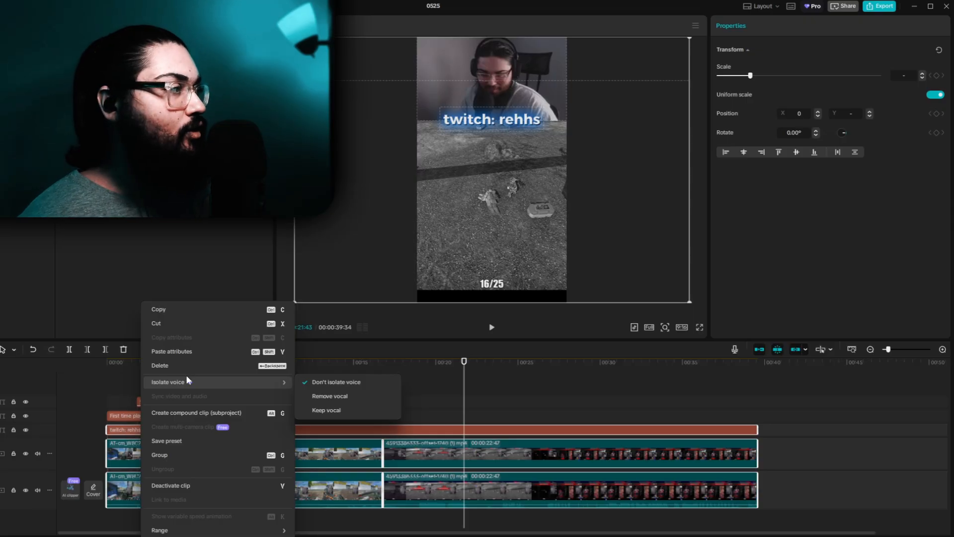
{"action": "left_click", "coordinate": [186, 414]}
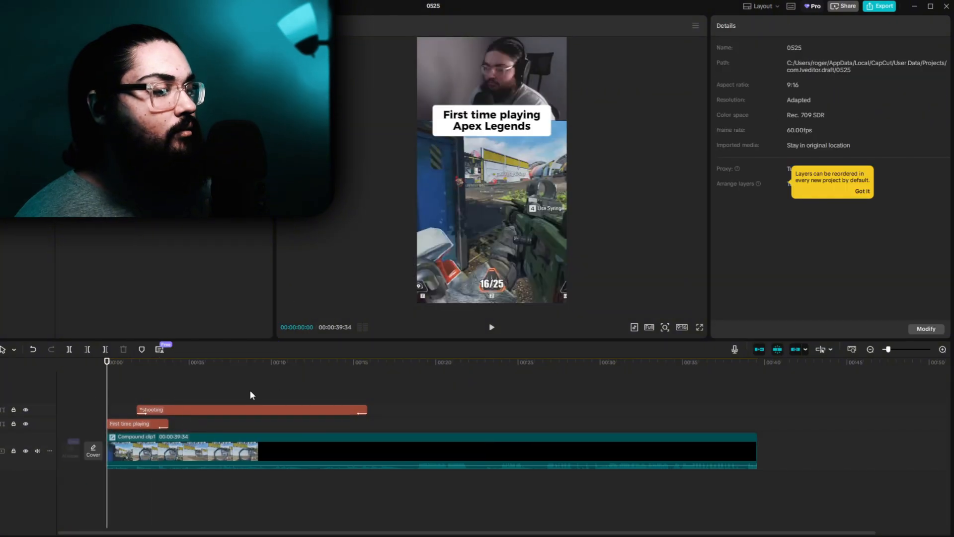
Play the opening and extend the end of the "First time playing Apex Legends" title to about 4.3 seconds.
{"action": "key", "text": "space"}
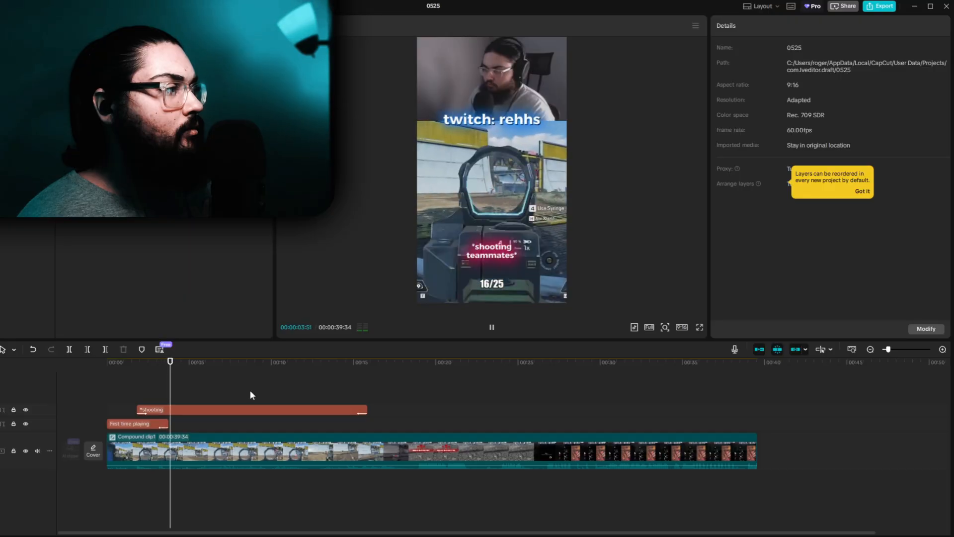
{"action": "left_click_drag", "start_coordinate": [180, 397], "coordinate": [88, 393]}
{"action": "key", "text": "space"}
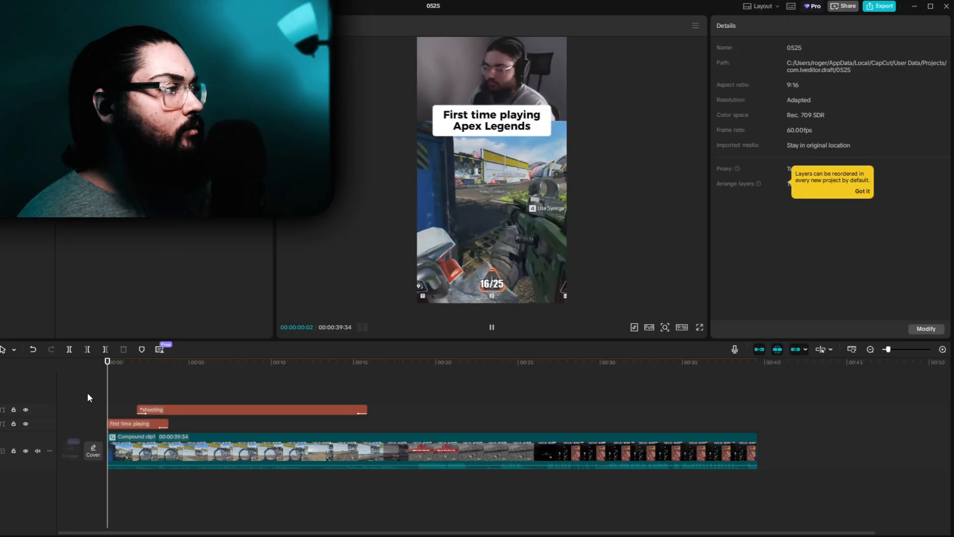
{"action": "left_click", "coordinate": [160, 400]}
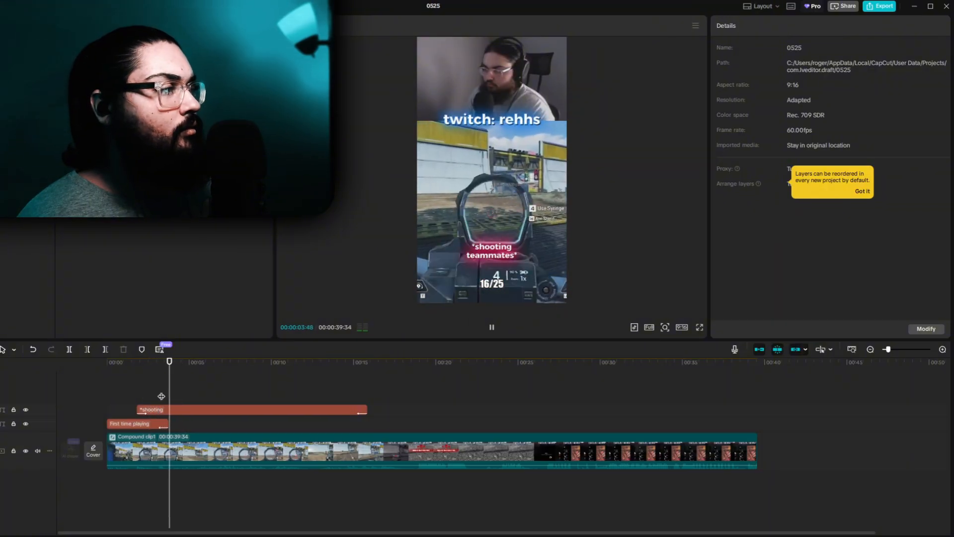
{"action": "key", "text": "space"}
{"action": "left_click", "coordinate": [174, 423]}
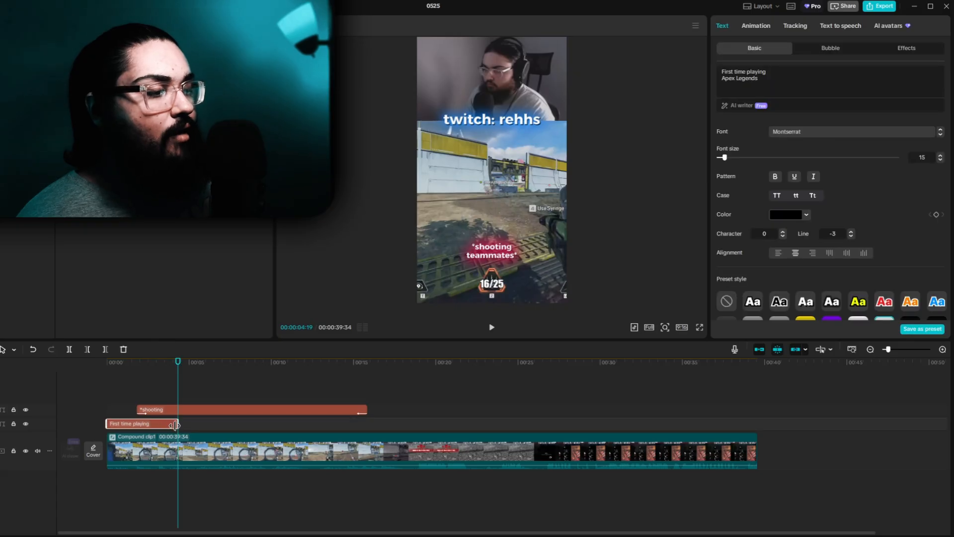
Play back the title's exit, continue to about 8 seconds and return to the start of the timeline.
{"action": "left_click", "coordinate": [165, 401]}
{"action": "key", "text": "space"}
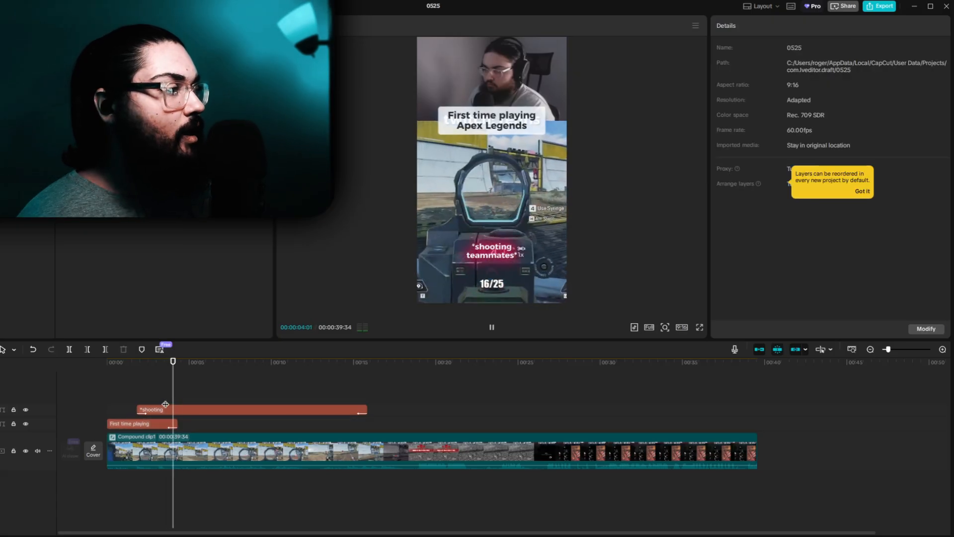
{"action": "left_click", "coordinate": [165, 404]}
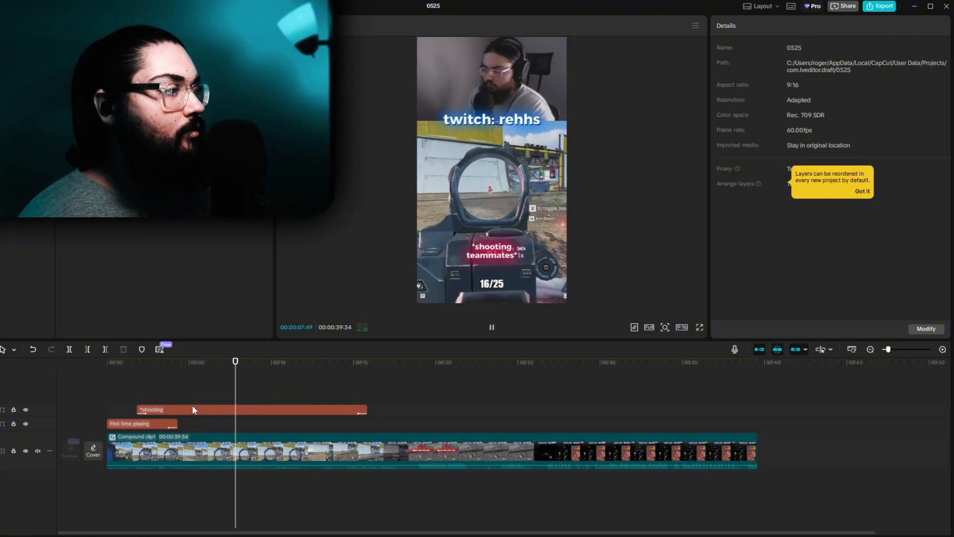
{"action": "key", "text": "space"}
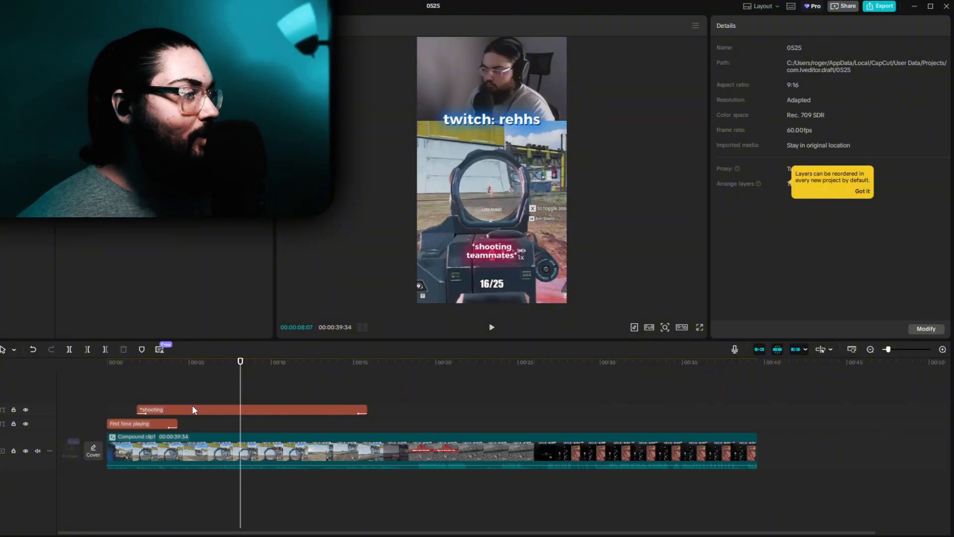
{"action": "left_click_drag", "start_coordinate": [167, 394], "coordinate": [92, 394]}
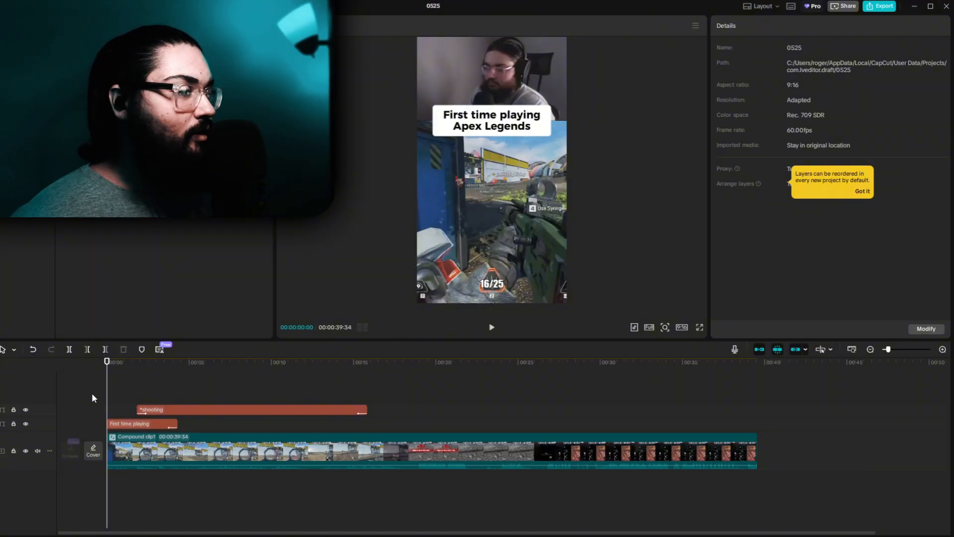
{"action": "left_click", "coordinate": [111, 392]}
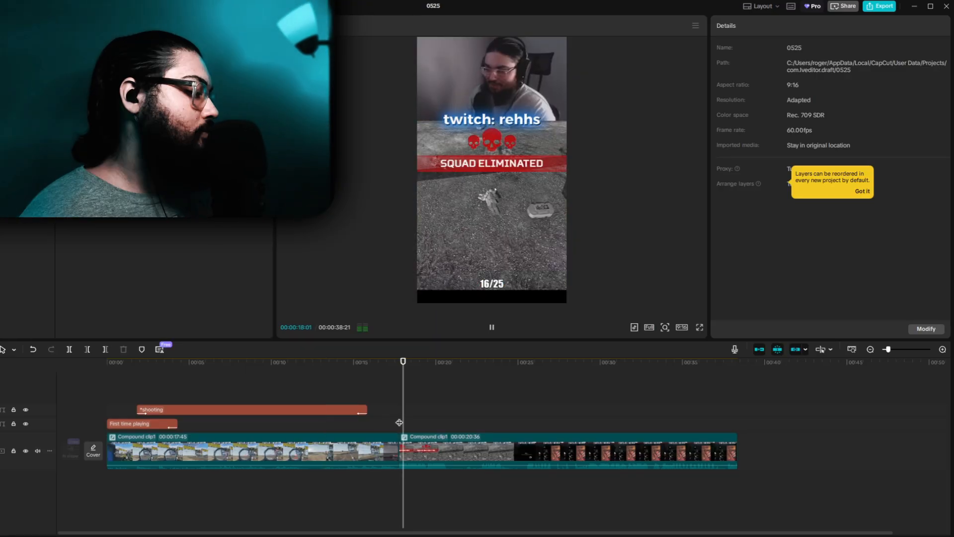
Trim the end of the first compound clip segment back to 00:00:17:22, just as the "SQUAD ELIMINATED" banner appears.
{"action": "scroll", "coordinate": [390, 451], "scroll_direction": "up", "scroll_amount": 3}
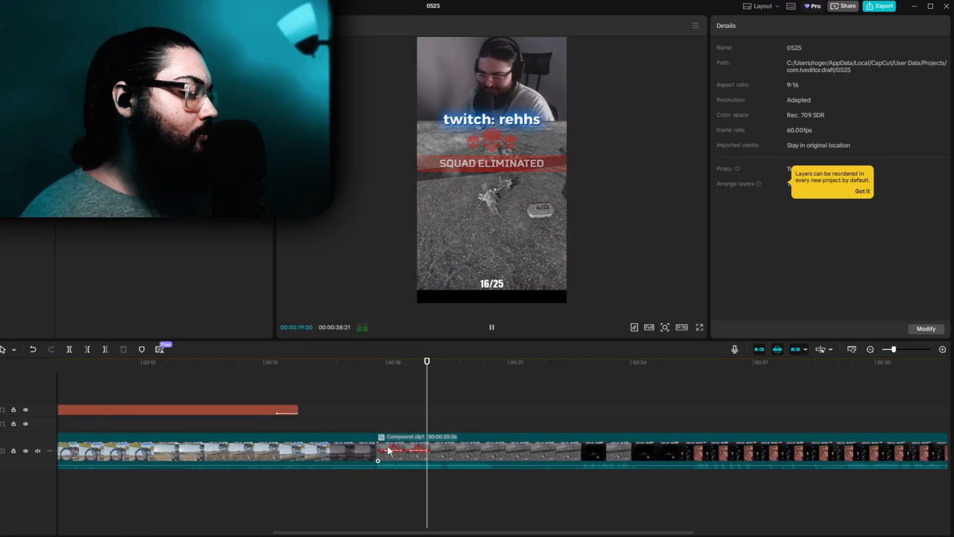
{"action": "left_click", "coordinate": [323, 405]}
{"action": "key", "text": "space"}
{"action": "left_click", "coordinate": [361, 449]}
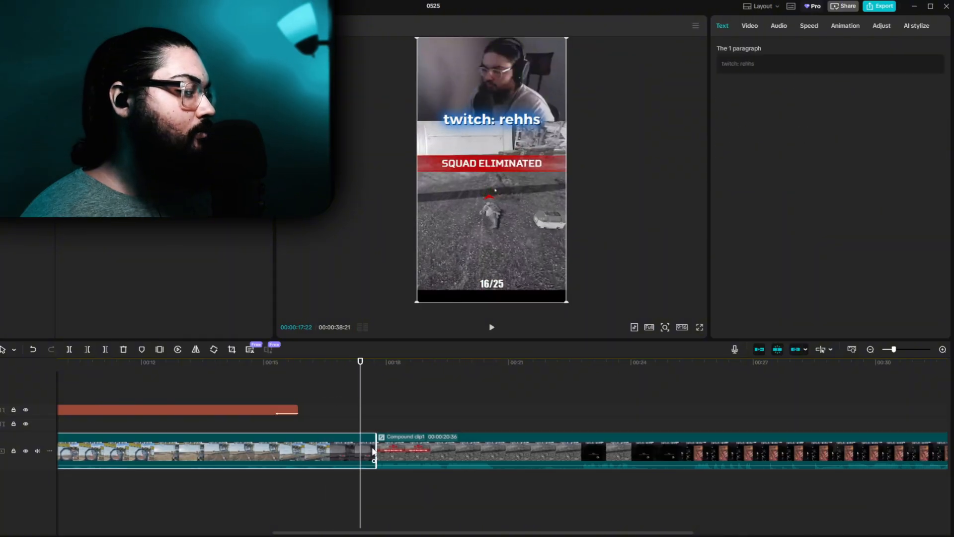
{"action": "left_click_drag", "start_coordinate": [371, 450], "coordinate": [360, 449]}
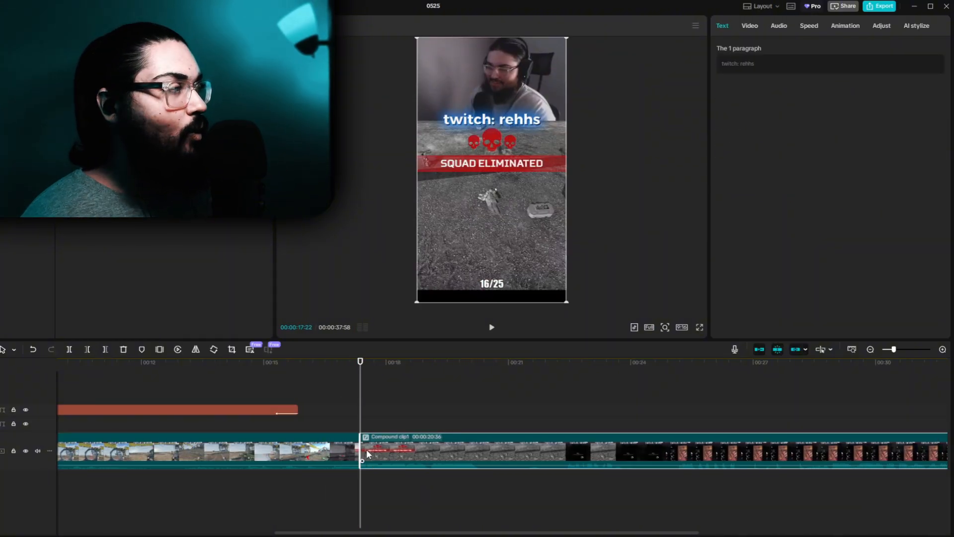
Add a transform keyframe at the start of the second compound clip segment, at 00:00:17:22.
{"action": "left_click", "coordinate": [748, 27]}
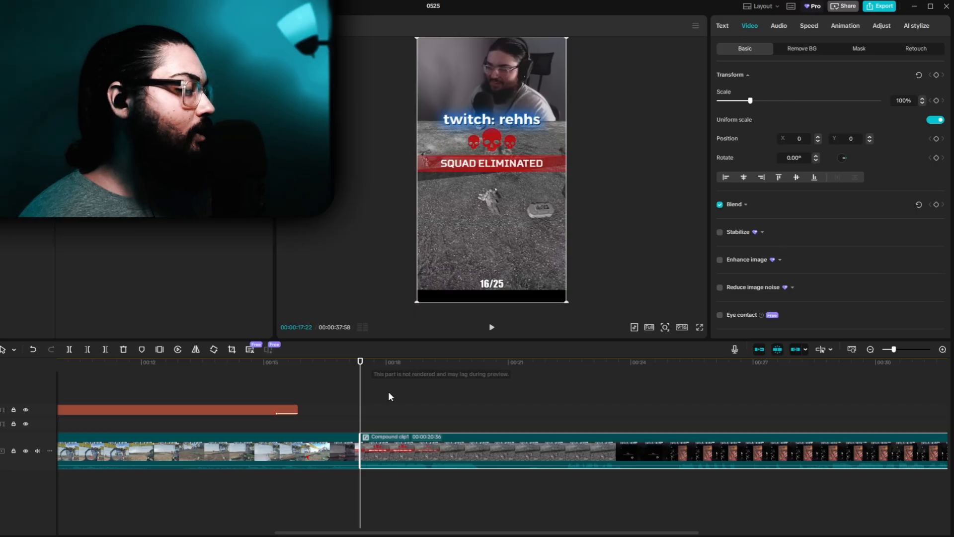
{"action": "left_click", "coordinate": [373, 413]}
{"action": "left_click", "coordinate": [386, 456]}
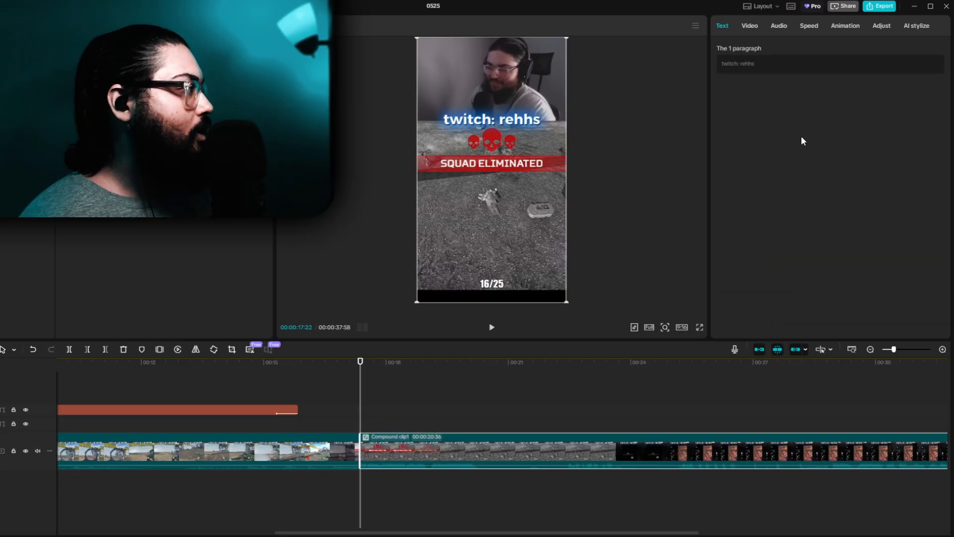
{"action": "left_click", "coordinate": [750, 28]}
{"action": "left_click", "coordinate": [913, 78]}
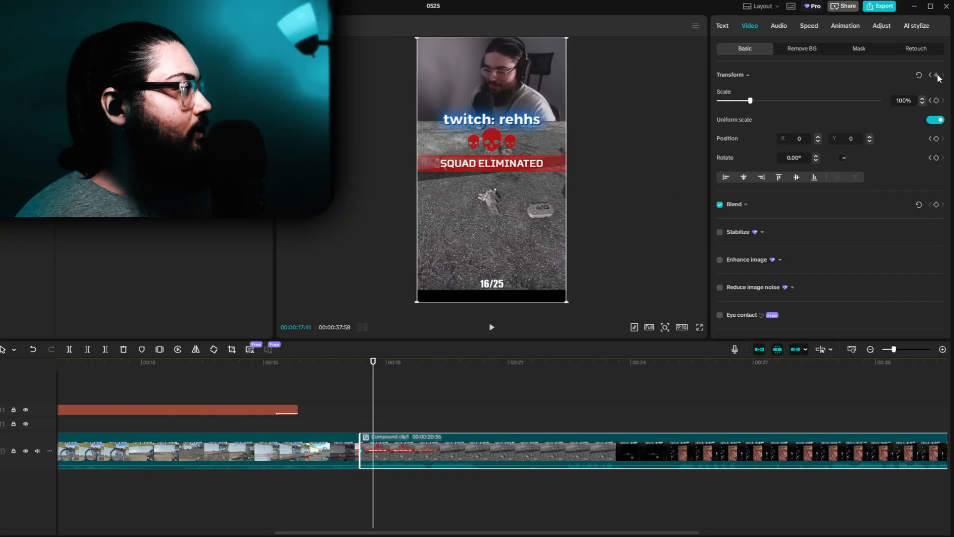
At 00:00:17:41, keyframe the second segment's scale at 176% and shift it down to frame the webcam.
{"action": "left_click_drag", "start_coordinate": [750, 101], "coordinate": [759, 101]}
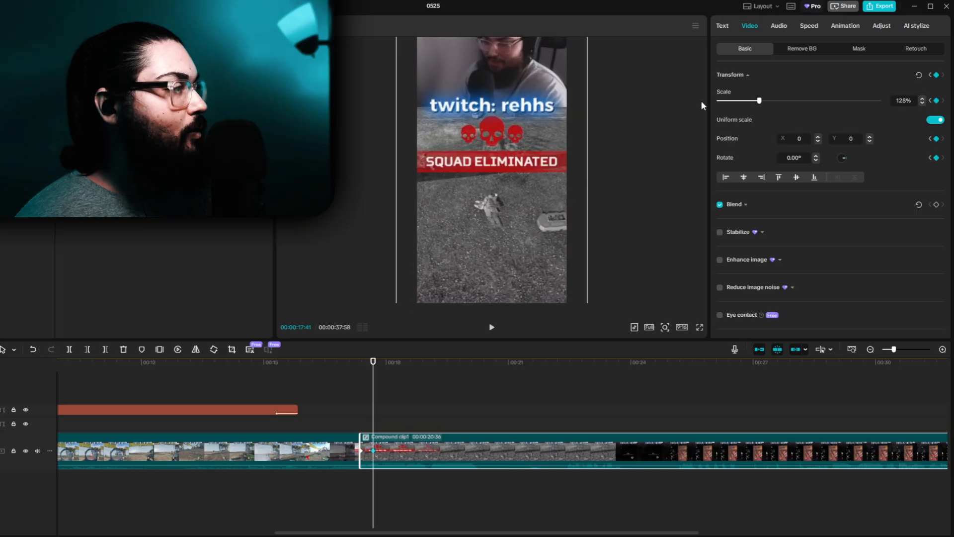
{"action": "left_click_drag", "start_coordinate": [508, 96], "coordinate": [508, 135]}
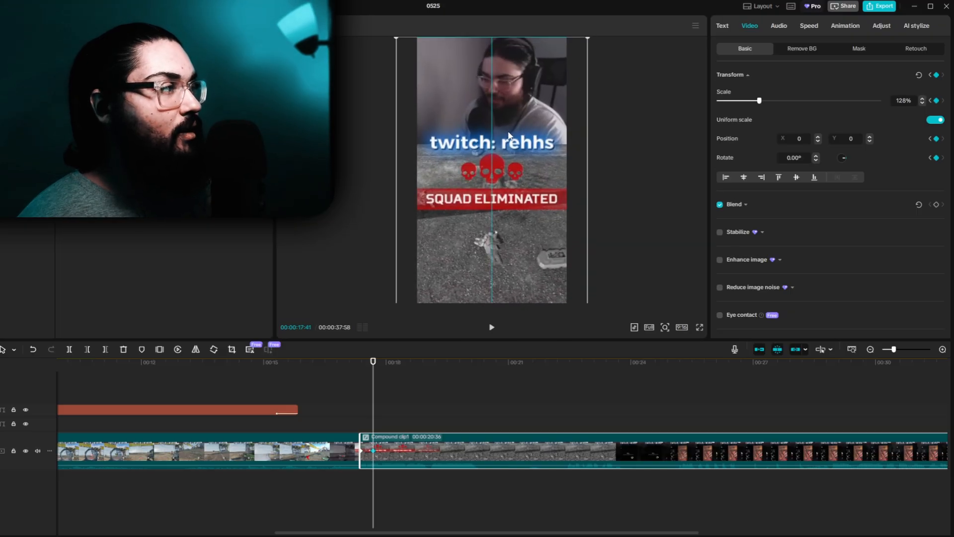
{"action": "left_click_drag", "start_coordinate": [760, 100], "coordinate": [774, 101]}
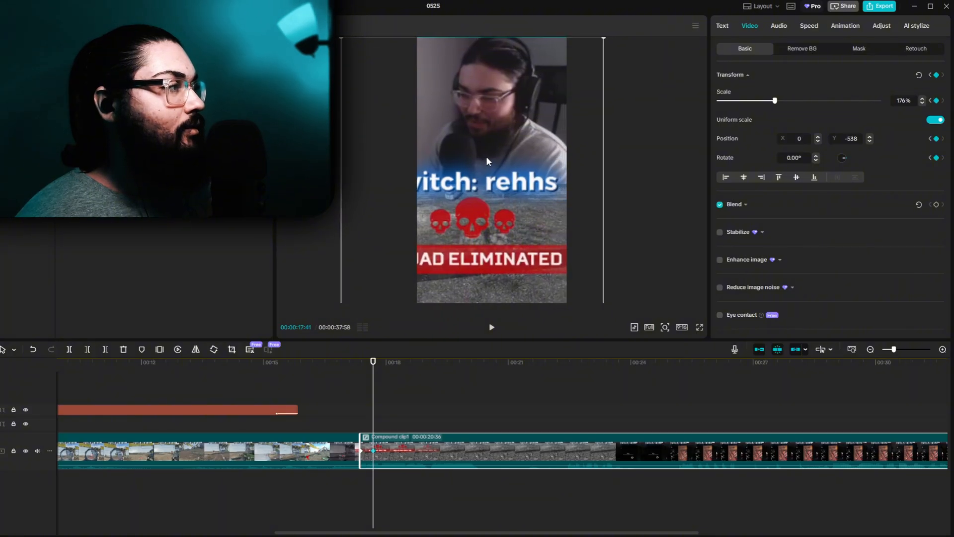
Play back the webcam zoom-in from just before the second compound clip segment.
{"action": "left_click", "coordinate": [321, 419]}
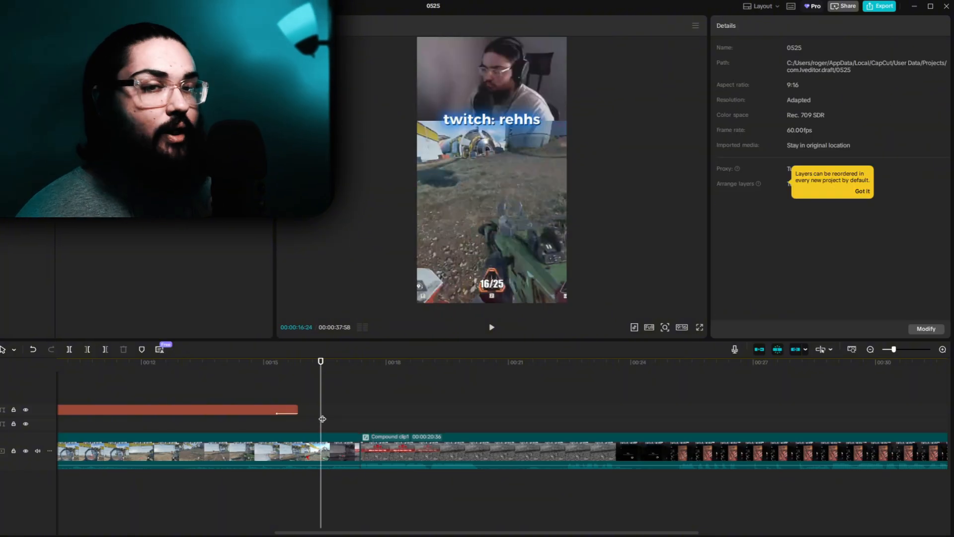
{"action": "key", "text": "space"}
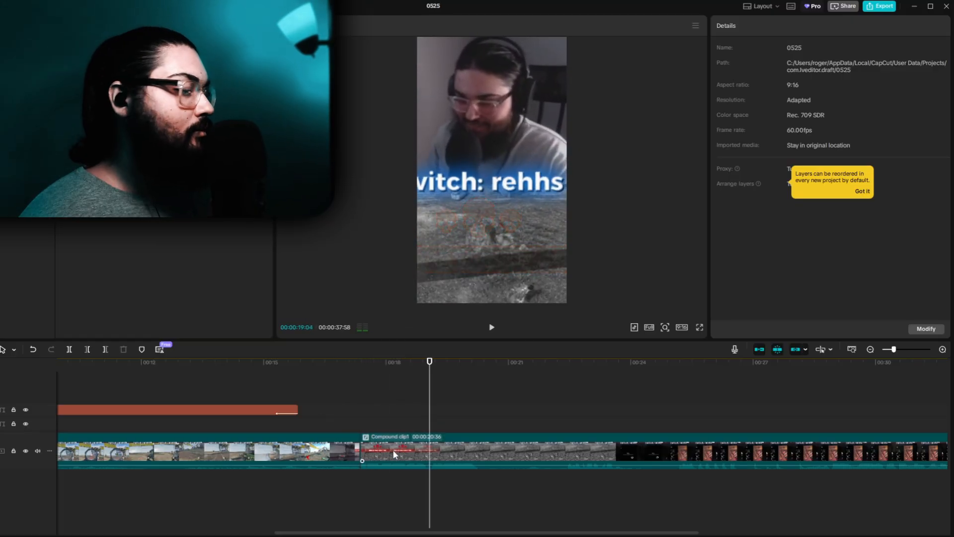
{"action": "left_click", "coordinate": [376, 454]}
{"action": "left_click", "coordinate": [341, 417]}
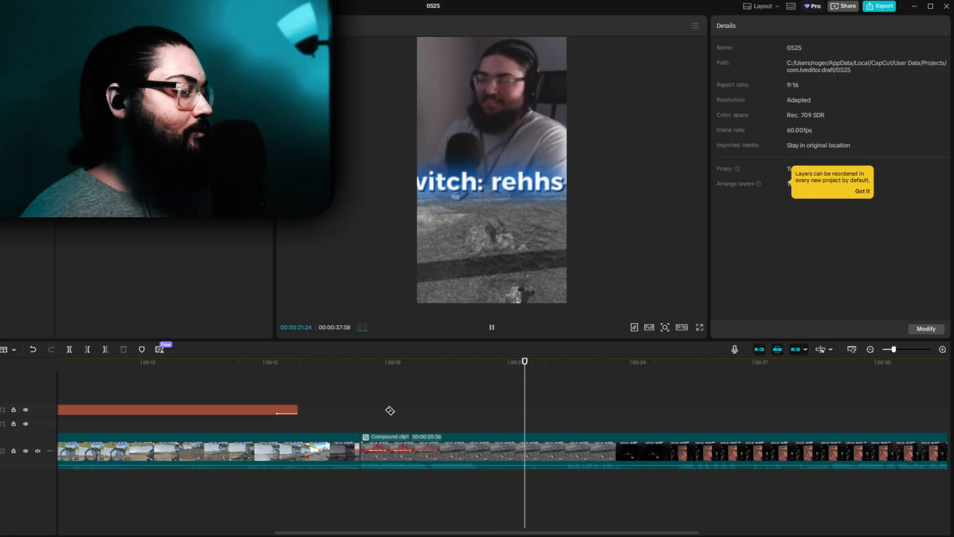
Split the zoomed compound clip segment at about 20.2 seconds.
{"action": "left_click_drag", "start_coordinate": [467, 414], "coordinate": [468, 417]}
{"action": "left_click", "coordinate": [442, 422]}
{"action": "key", "text": "space"}
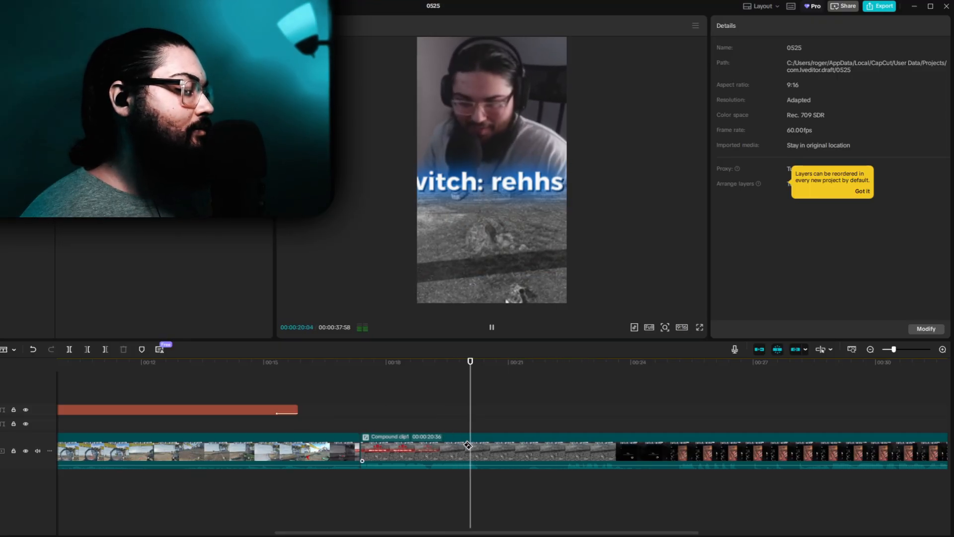
{"action": "left_click", "coordinate": [515, 421]}
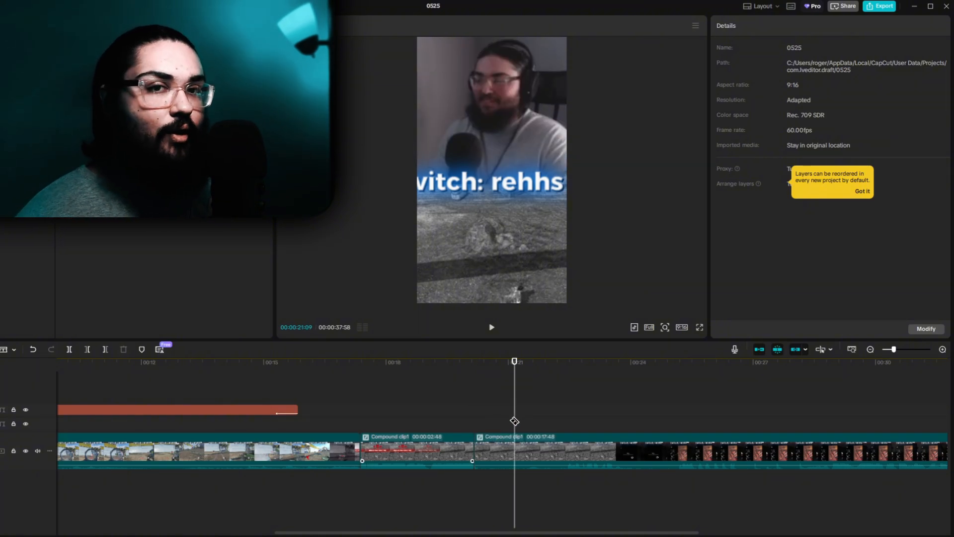
Split the remaining compound clip at 00:00:22:27, where the pause after the webcam zoom ends.
{"action": "key", "text": "space"}
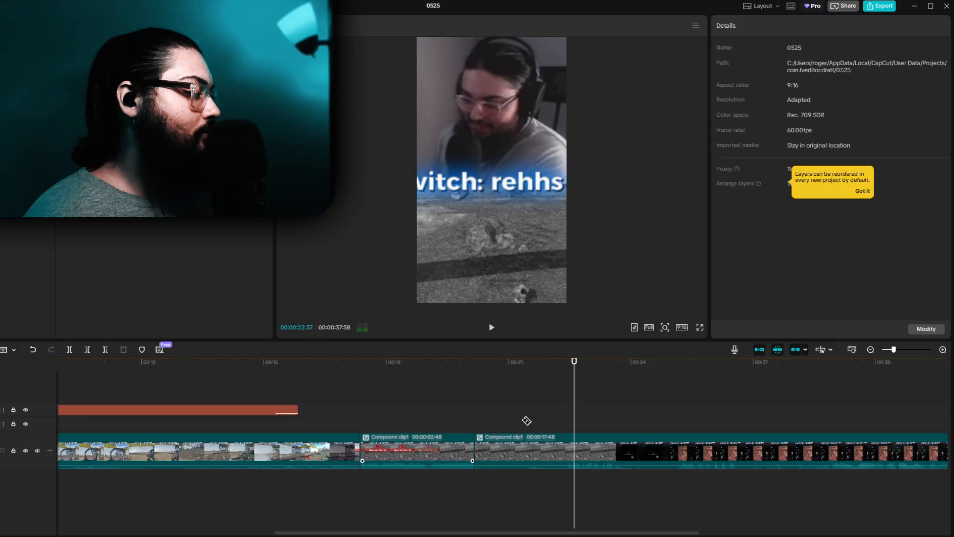
{"action": "key", "text": "space"}
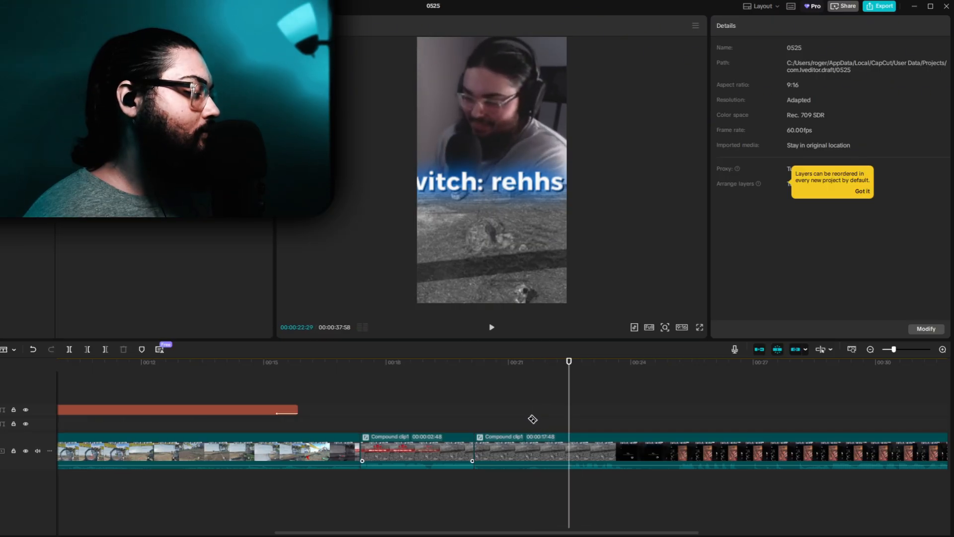
{"action": "key", "text": "Left"}
{"action": "key", "text": "Left"}
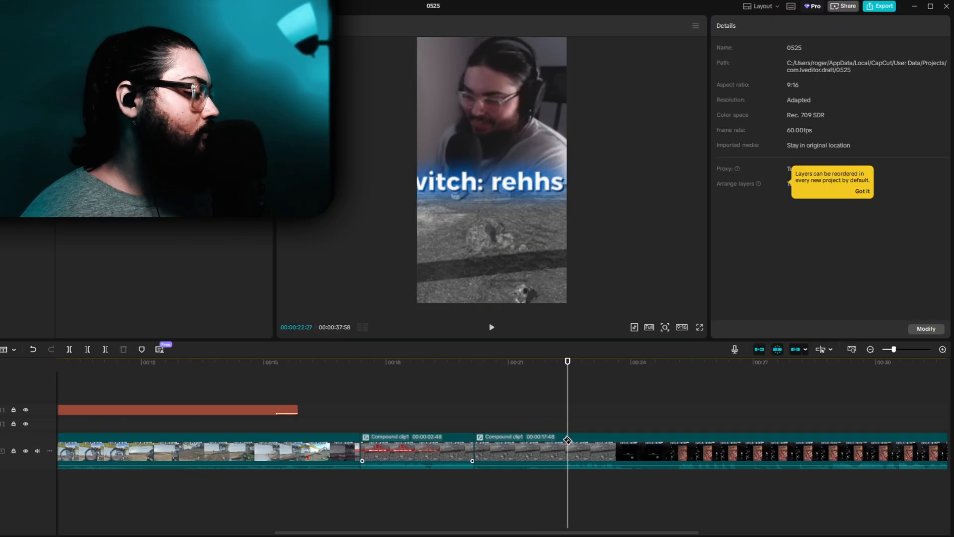
Split the compound clip at about 00:00:21:09 and delete the section from there up to the cut at 00:00:22:27.
{"action": "left_click", "coordinate": [520, 421]}
{"action": "key", "text": "space"}
{"action": "key", "text": "space"}
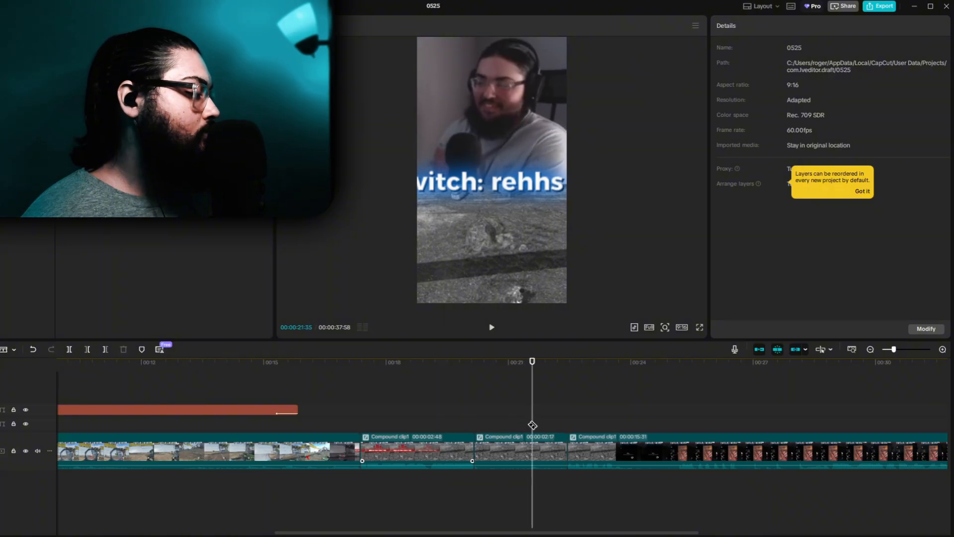
{"action": "left_click_drag", "start_coordinate": [532, 425], "coordinate": [527, 429]}
{"action": "left_click", "coordinate": [520, 451]}
{"action": "key", "text": "Delete"}
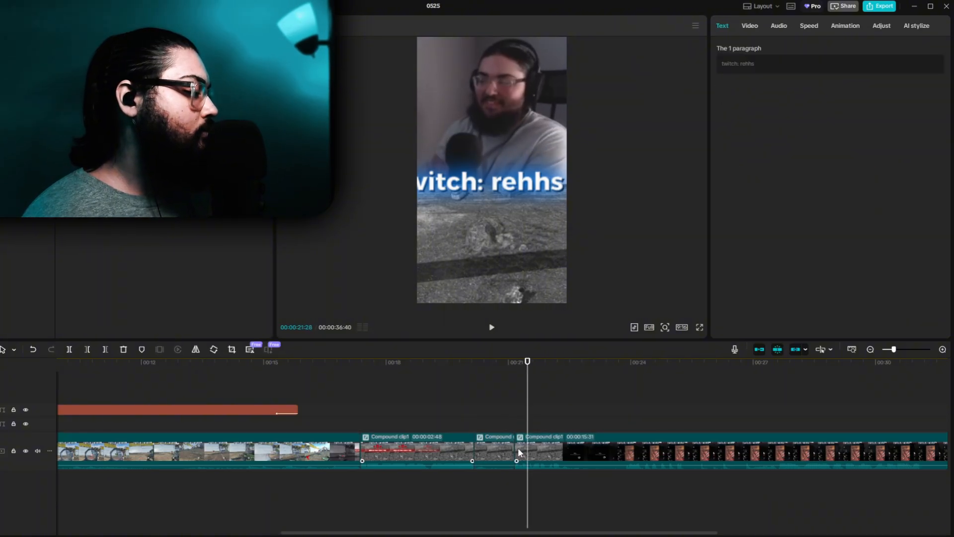
Play back the webcam-zoomed second compound clip segment from its start to the next cut at 00:00:20:10.
{"action": "left_click", "coordinate": [478, 436]}
{"action": "left_click", "coordinate": [474, 427]}
{"action": "left_click", "coordinate": [489, 449]}
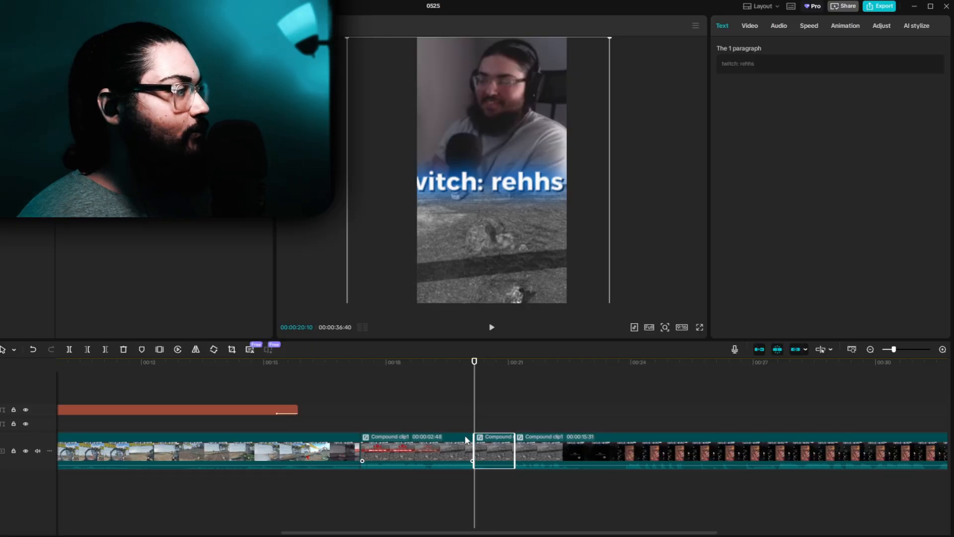
{"action": "left_click", "coordinate": [427, 425]}
{"action": "left_click", "coordinate": [362, 423]}
{"action": "key", "text": "space"}
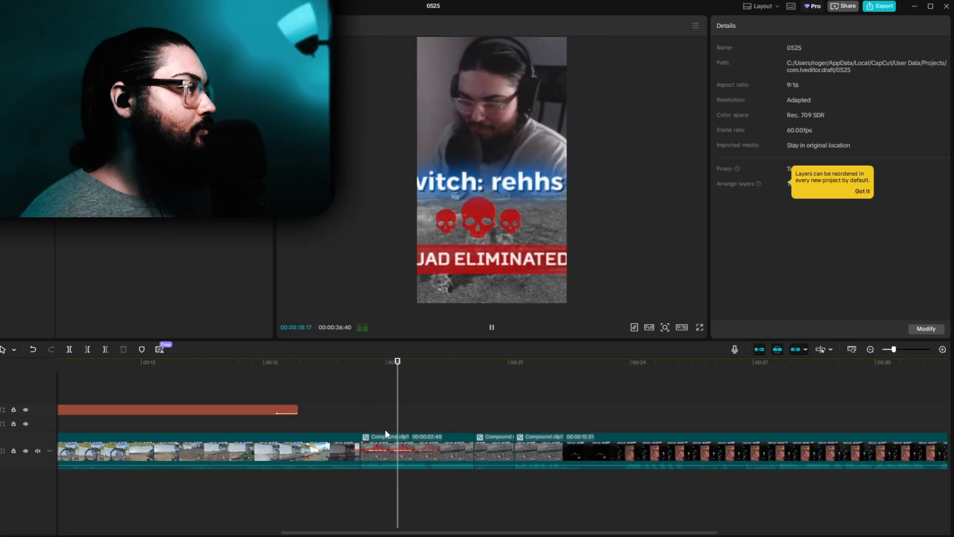
{"action": "key", "text": "space"}
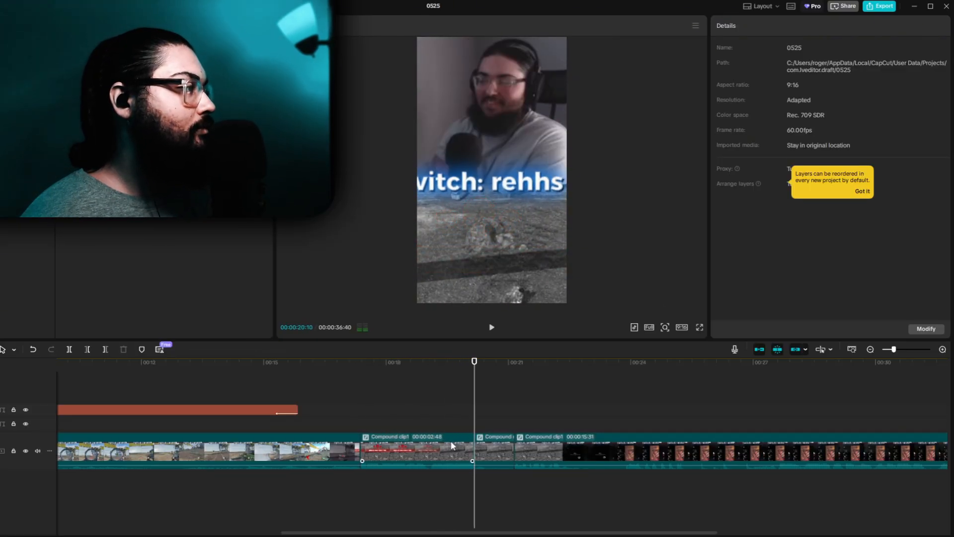
Keyframe the short compound clip segment's transform from 00:00:20:10 to 00:00:20:17, zooming to 285% and framing the fallen character.
{"action": "left_click", "coordinate": [479, 436]}
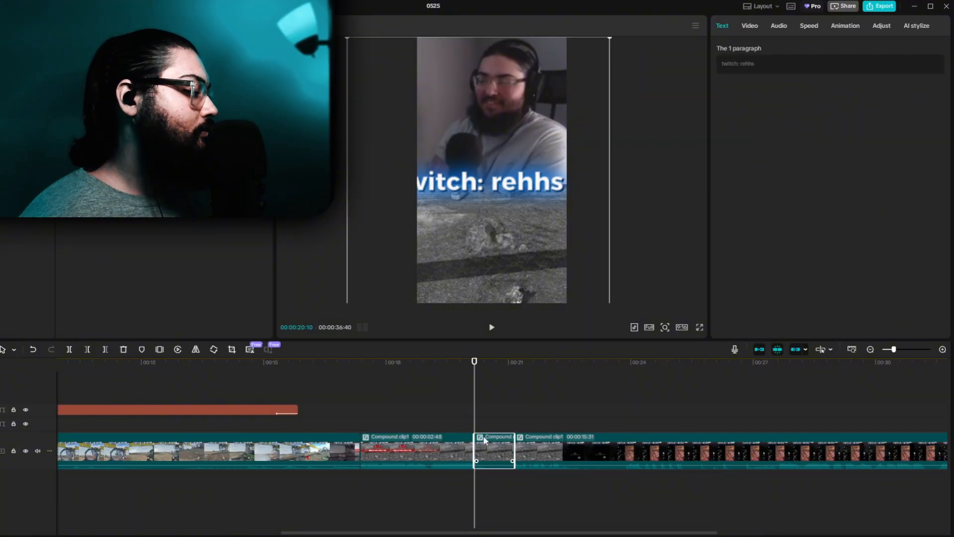
{"action": "left_click", "coordinate": [753, 25]}
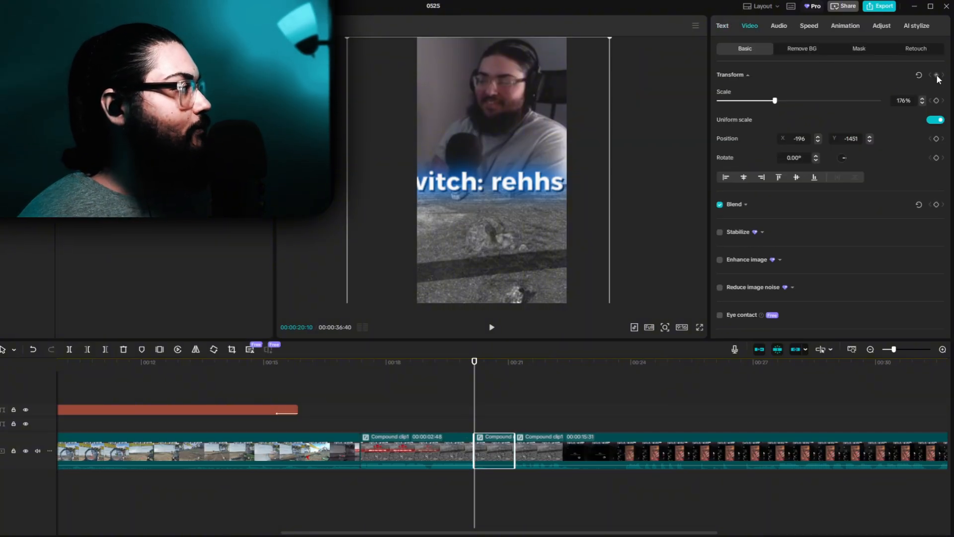
{"action": "key", "text": "space"}
{"action": "left_click_drag", "start_coordinate": [545, 240], "coordinate": [570, 116]}
{"action": "left_click_drag", "start_coordinate": [535, 191], "coordinate": [532, 155]}
{"action": "left_click_drag", "start_coordinate": [786, 100], "coordinate": [810, 100]}
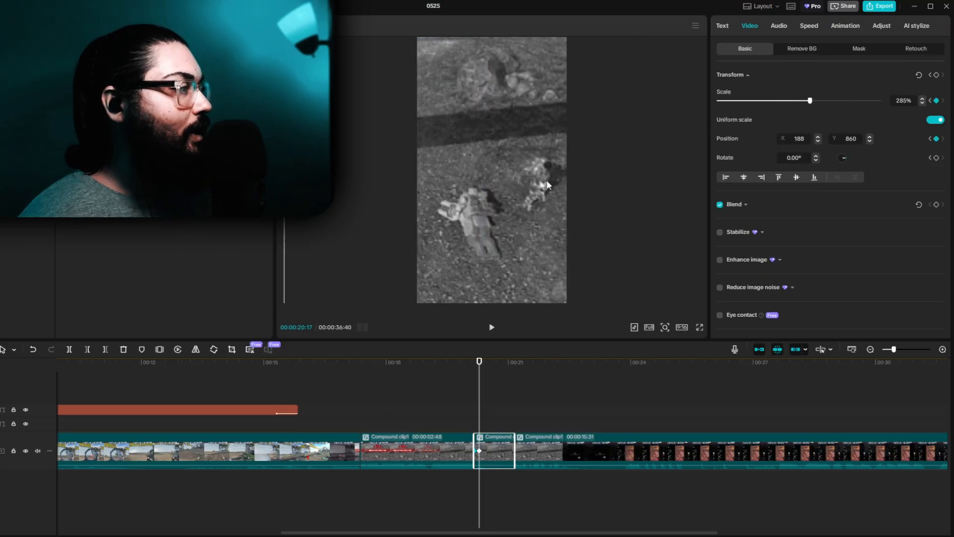
{"action": "left_click_drag", "start_coordinate": [483, 158], "coordinate": [566, 132]}
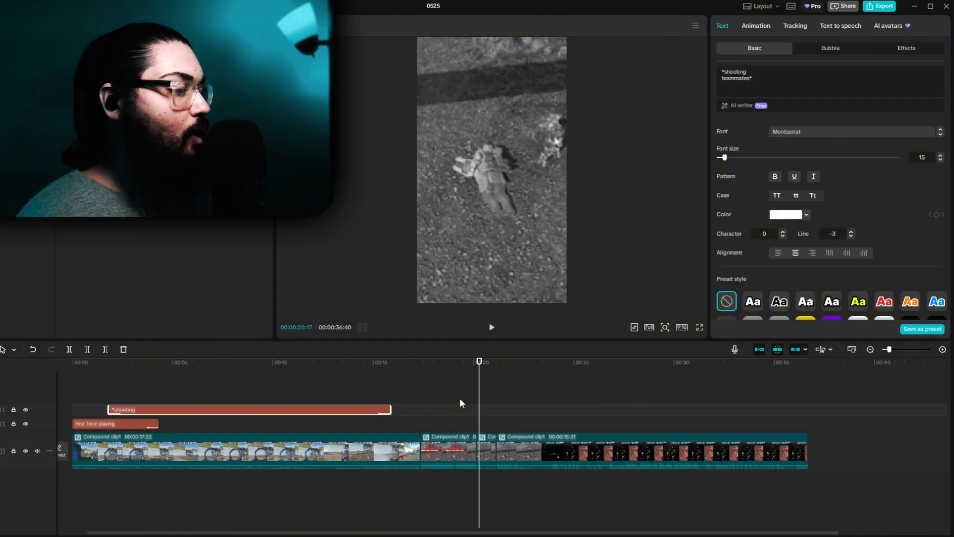
Paste a copy of the "*shooting teammates*" caption over the short zoomed segment and trim its start to the segment's beginning.
{"action": "key", "text": "ctrl+v"}
{"action": "left_click_drag", "start_coordinate": [511, 412], "coordinate": [444, 414]}
{"action": "scroll", "coordinate": [489, 418], "scroll_direction": "up", "scroll_amount": 2}
{"action": "scroll", "coordinate": [489, 418], "scroll_direction": "up", "scroll_amount": 1}
{"action": "key", "text": "b"}
{"action": "left_click", "coordinate": [472, 410]}
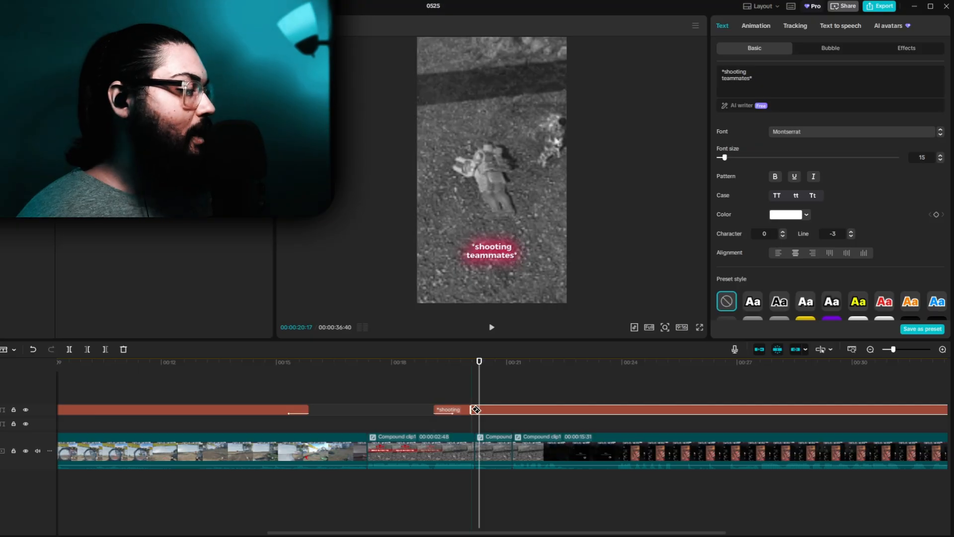
{"action": "left_click", "coordinate": [460, 411]}
{"action": "key", "text": "Delete"}
Change the copied caption's glow color to purple 7100FF, then enlarge it and place it above the fallen character.
{"action": "left_click", "coordinate": [492, 410]}
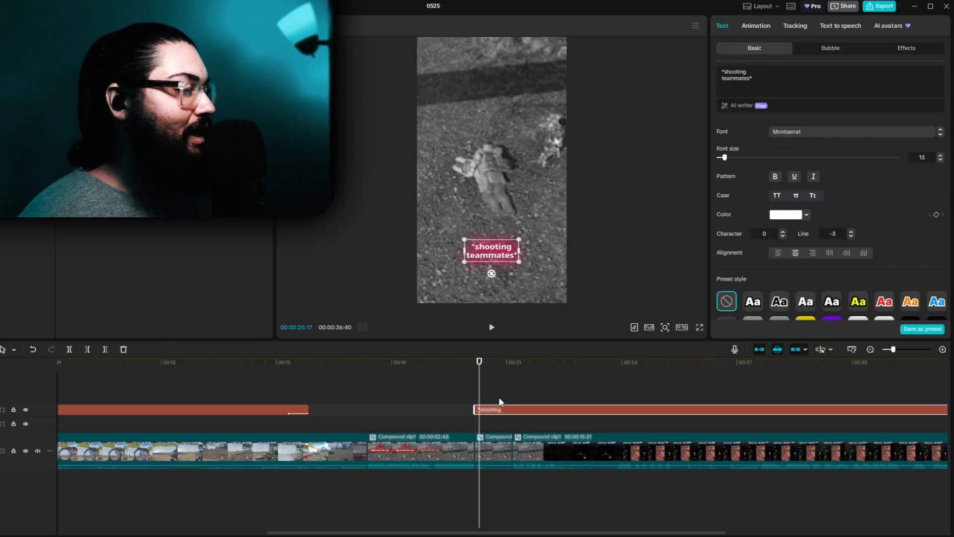
{"action": "scroll", "coordinate": [771, 220], "scroll_direction": "down", "scroll_amount": 8}
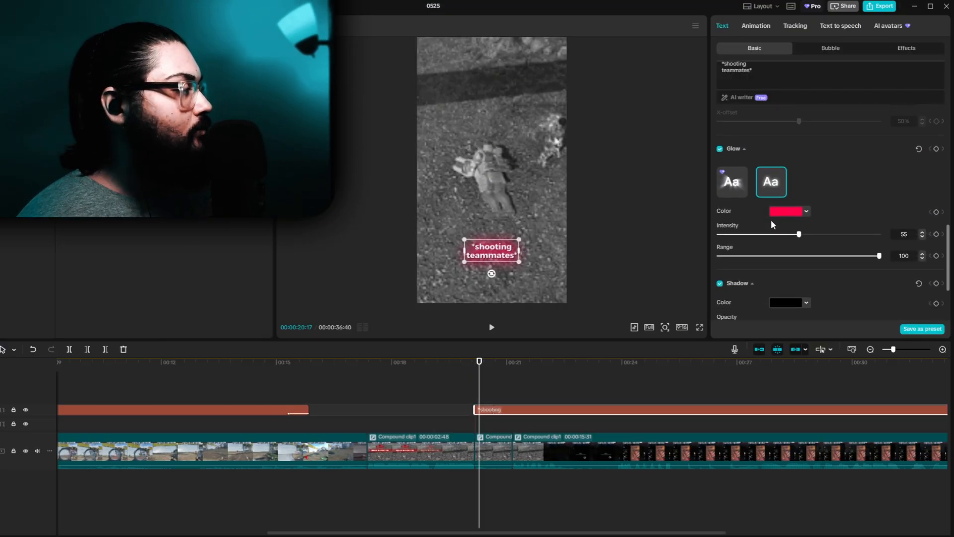
{"action": "left_click", "coordinate": [789, 170]}
{"action": "left_click", "coordinate": [830, 323]}
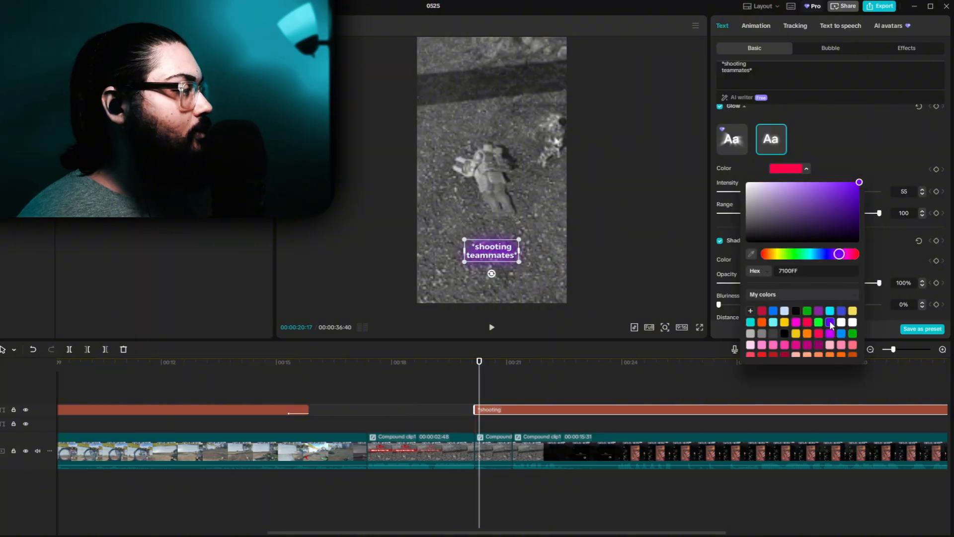
{"action": "left_click_drag", "start_coordinate": [519, 261], "coordinate": [512, 131]}
Apply the Slide Up entrance animation to the purple "*shooting teammates*" caption.
{"action": "left_click", "coordinate": [490, 439]}
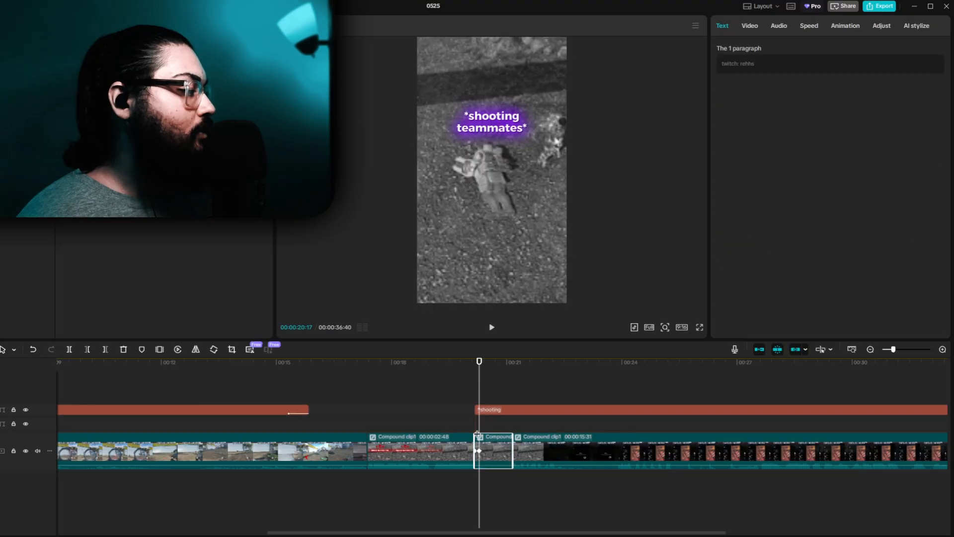
{"action": "scroll", "coordinate": [493, 434], "scroll_direction": "up", "scroll_amount": 2}
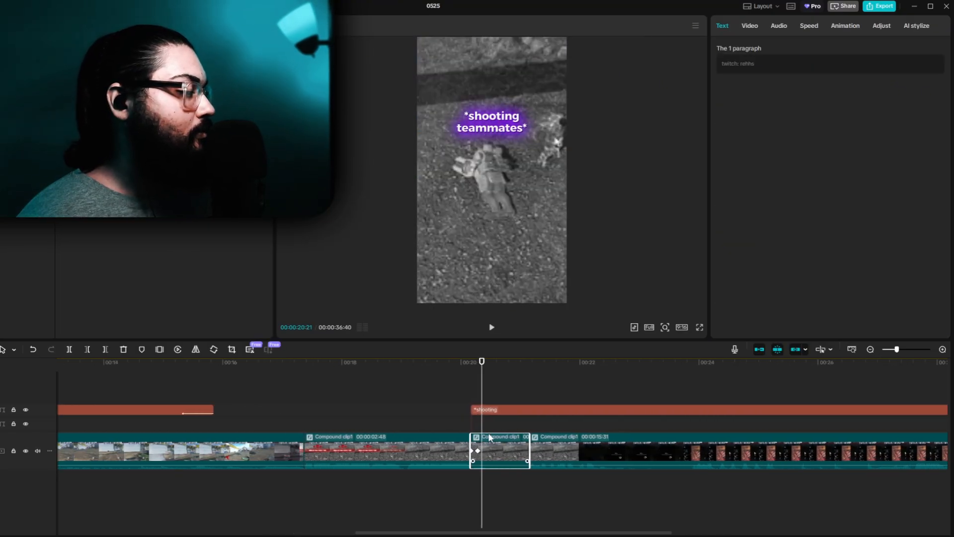
{"action": "left_click", "coordinate": [492, 410]}
{"action": "left_click", "coordinate": [754, 27]}
{"action": "left_click", "coordinate": [755, 51]}
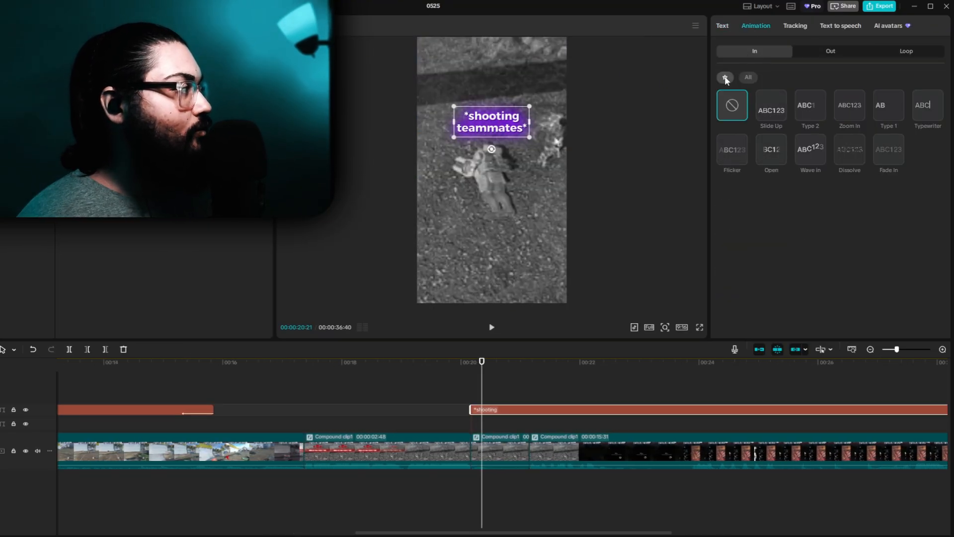
{"action": "left_click", "coordinate": [759, 103]}
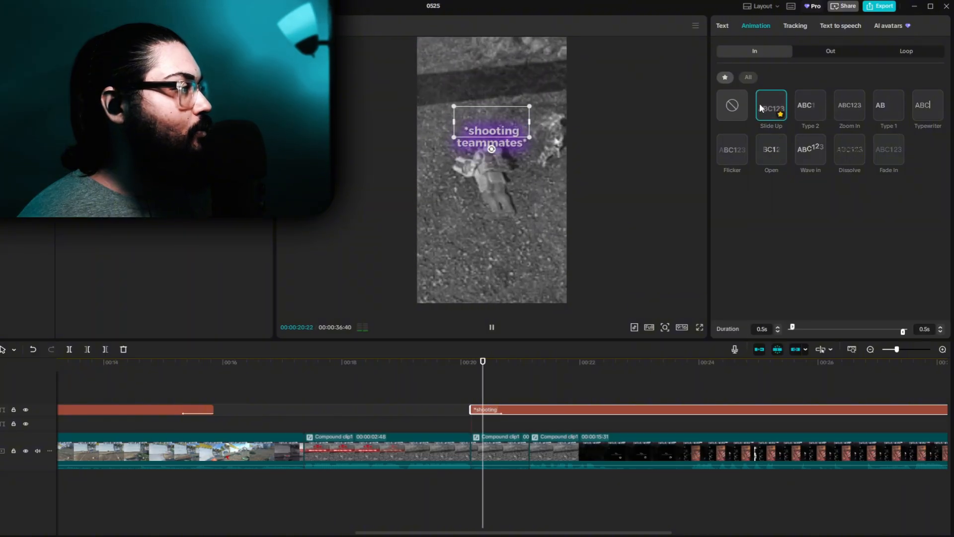
Replace the purple caption's text with "yeah".
{"action": "left_click", "coordinate": [470, 394]}
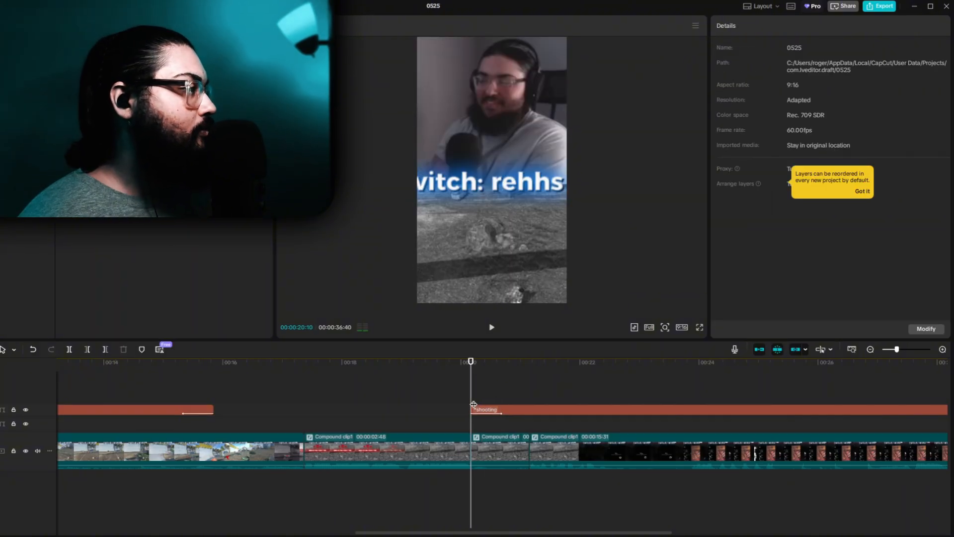
{"action": "left_click", "coordinate": [485, 406]}
{"action": "left_click", "coordinate": [780, 77]}
{"action": "key", "text": "ctrl+a"}
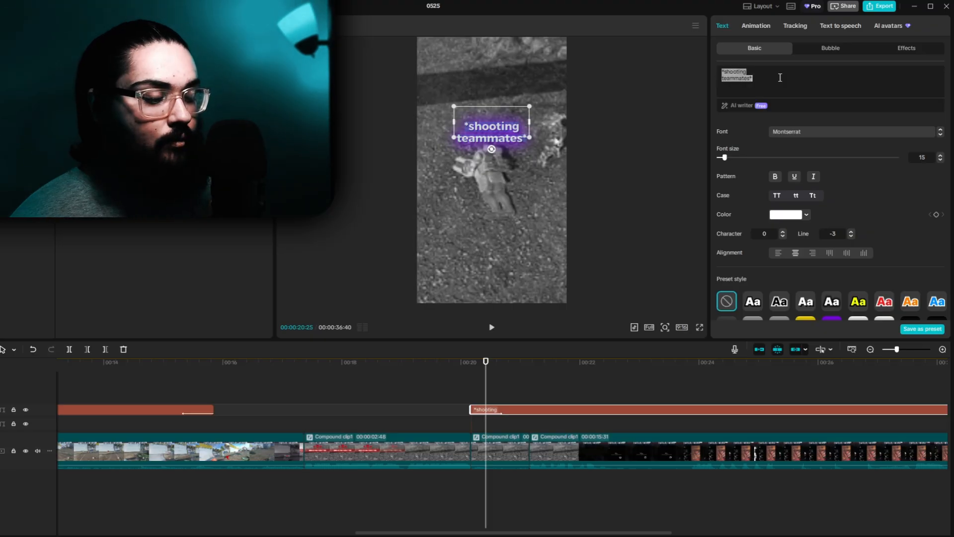
{"action": "type", "text": "yeah"}
Play back the start of the "yeah" caption from 00:00:20:10 to check its timing against the speech.
{"action": "scroll", "coordinate": [527, 410], "scroll_direction": "up", "scroll_amount": 5}
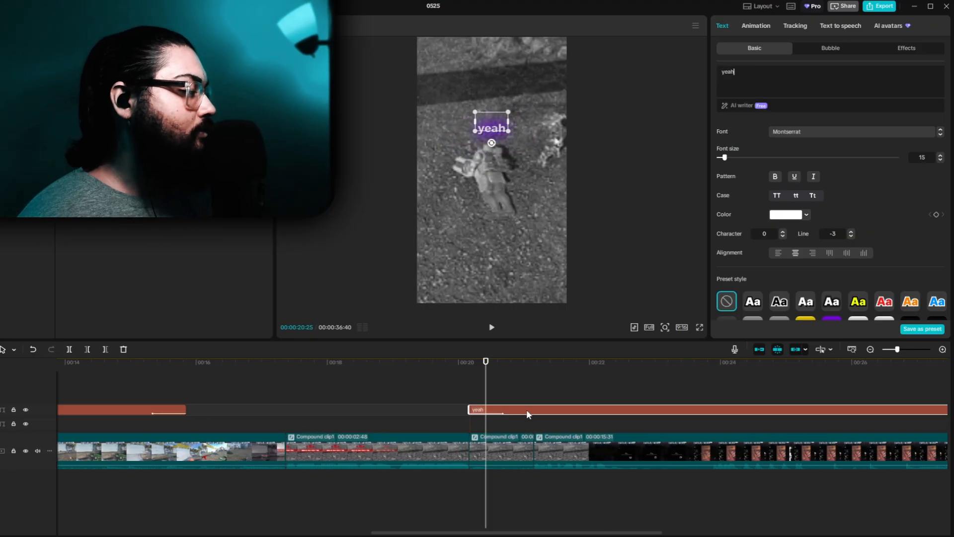
{"action": "left_click", "coordinate": [448, 390]}
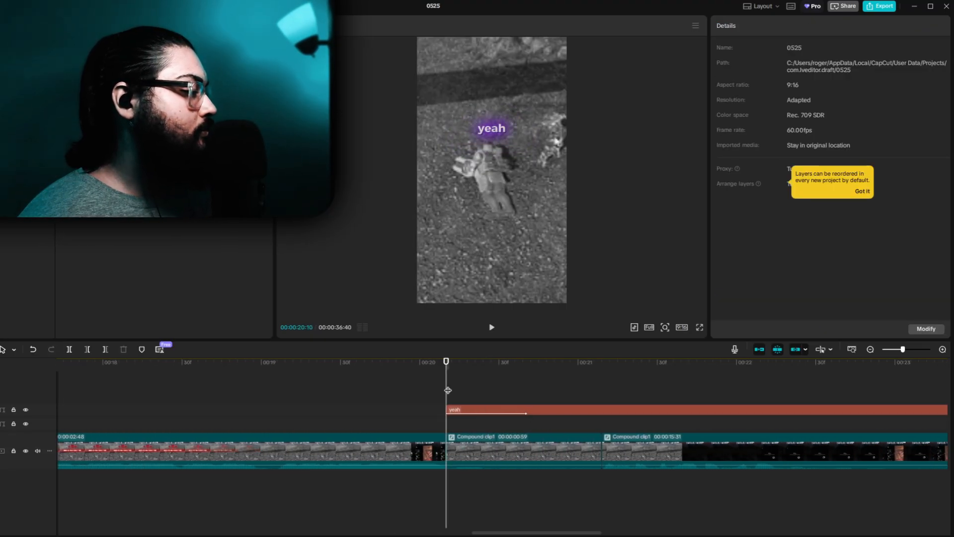
{"action": "key", "text": "space"}
{"action": "key", "text": "space"}
{"action": "left_click", "coordinate": [448, 390]}
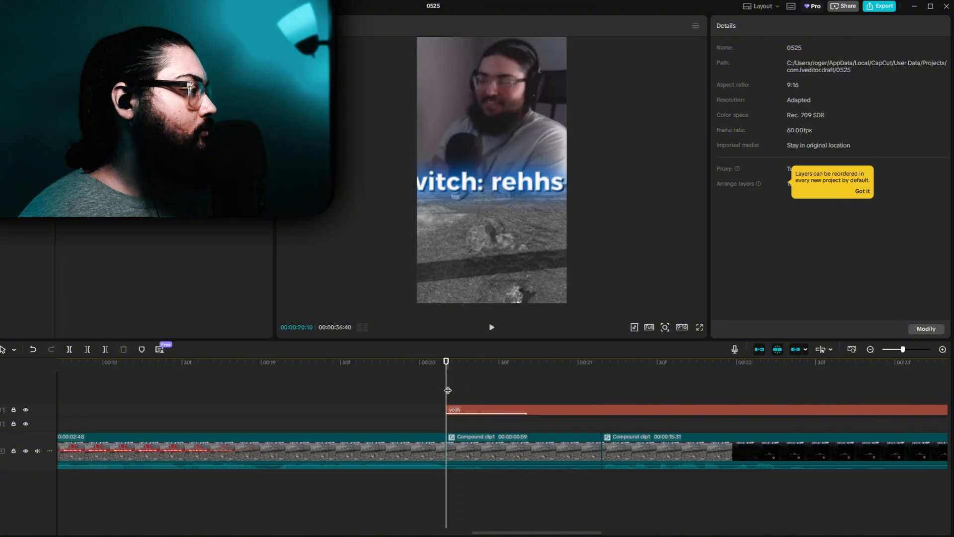
{"action": "key", "text": "space"}
{"action": "key", "text": "space"}
{"action": "left_click", "coordinate": [451, 390]}
{"action": "key", "text": "space"}
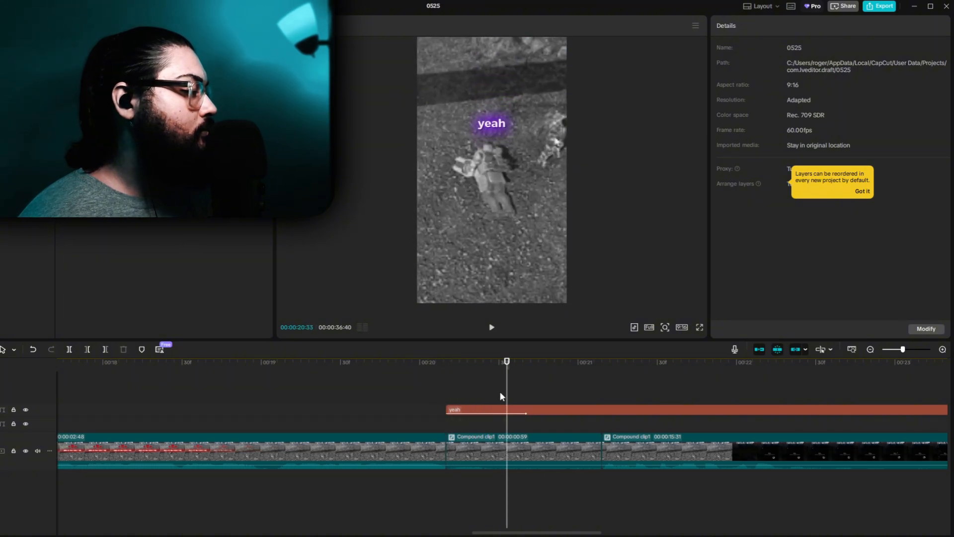
Enlarge the "yeah" caption and keep it horizontally centered above the fallen character.
{"action": "left_click", "coordinate": [500, 391]}
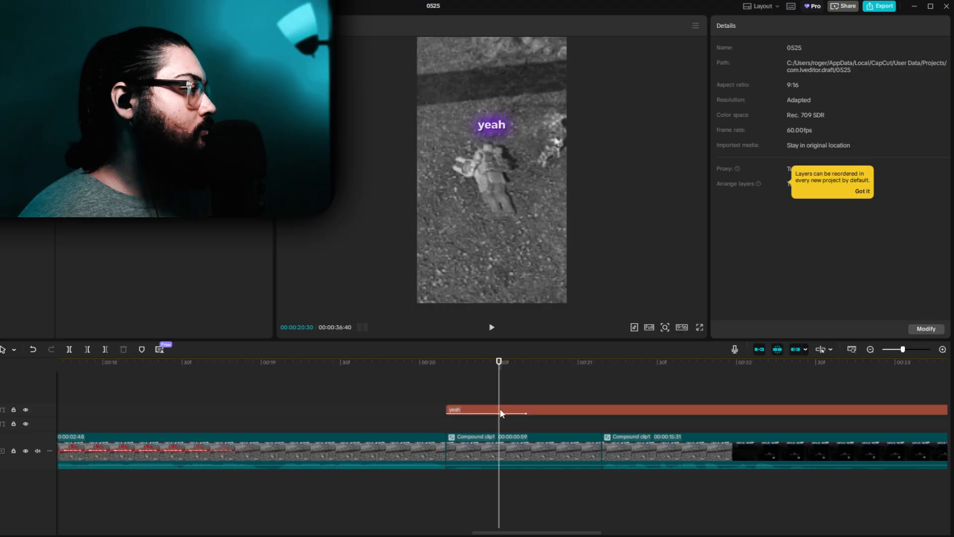
{"action": "left_click", "coordinate": [501, 413]}
{"action": "left_click", "coordinate": [511, 126]}
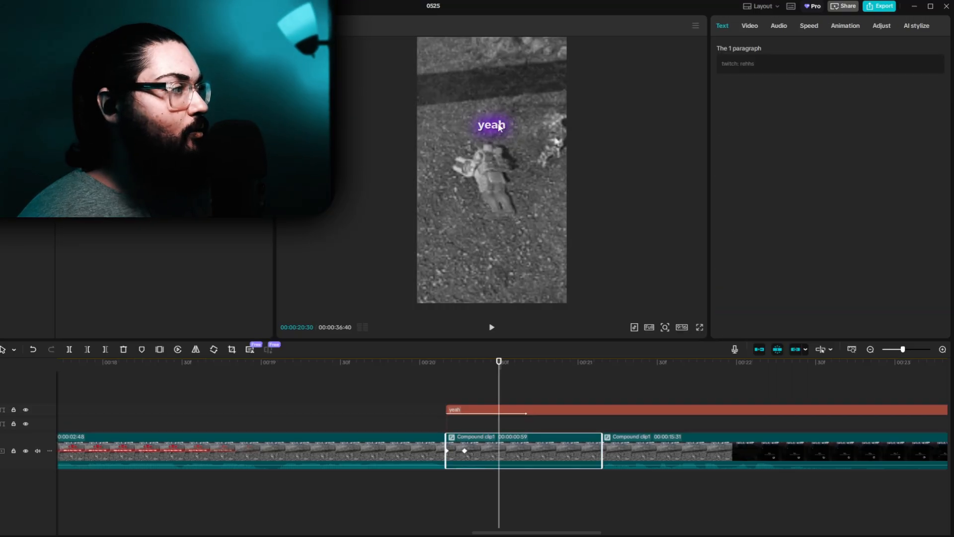
{"action": "left_click", "coordinate": [515, 412]}
{"action": "left_click_drag", "start_coordinate": [507, 121], "coordinate": [641, 150]}
{"action": "left_click_drag", "start_coordinate": [553, 135], "coordinate": [511, 131]}
Listen from 00:00:20:10 and split the "yeah" caption at 00:00:20:25, where the first spoken word ends.
{"action": "left_click", "coordinate": [447, 390]}
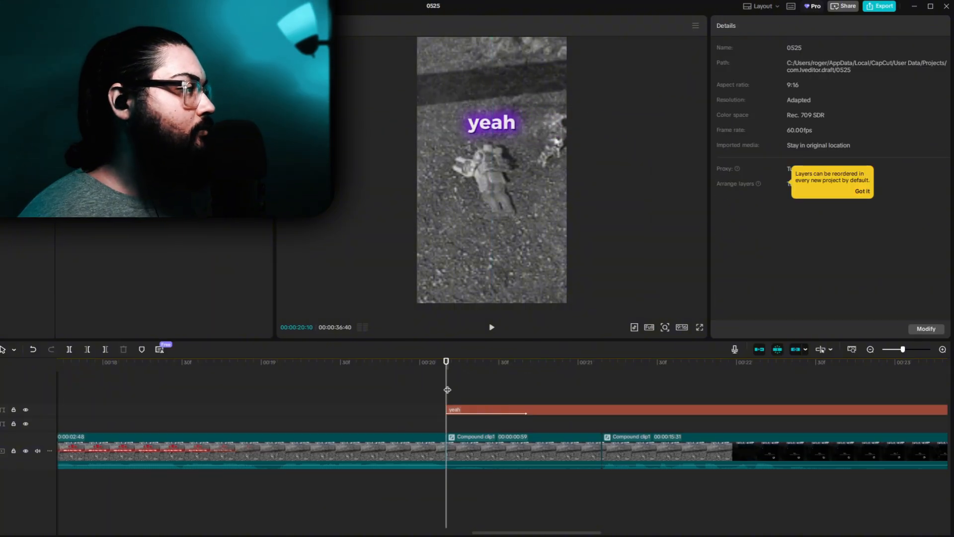
{"action": "key", "text": "space"}
{"action": "left_click", "coordinate": [447, 389]}
{"action": "key", "text": "space"}
{"action": "key", "text": "space"}
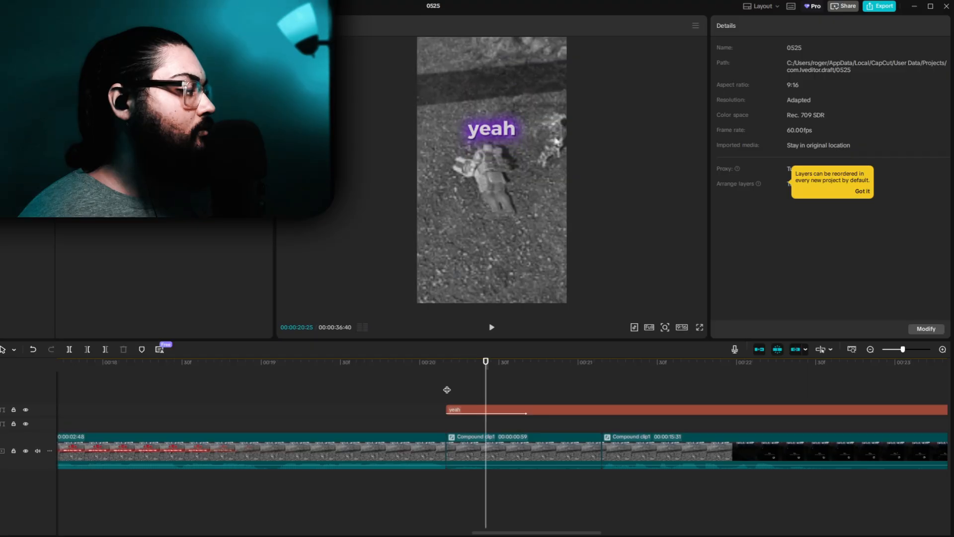
{"action": "left_click", "coordinate": [487, 413]}
Split the remaining "yeah" caption at three more word changes, including 00:00:20:56 and the end of the short zoomed segment.
{"action": "key", "text": "space"}
{"action": "key", "text": "a"}
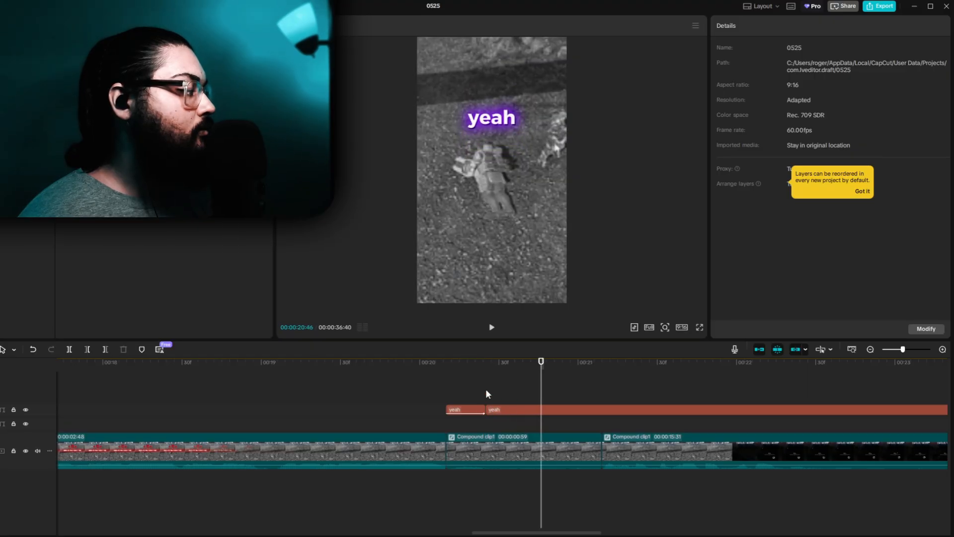
{"action": "key", "text": "b"}
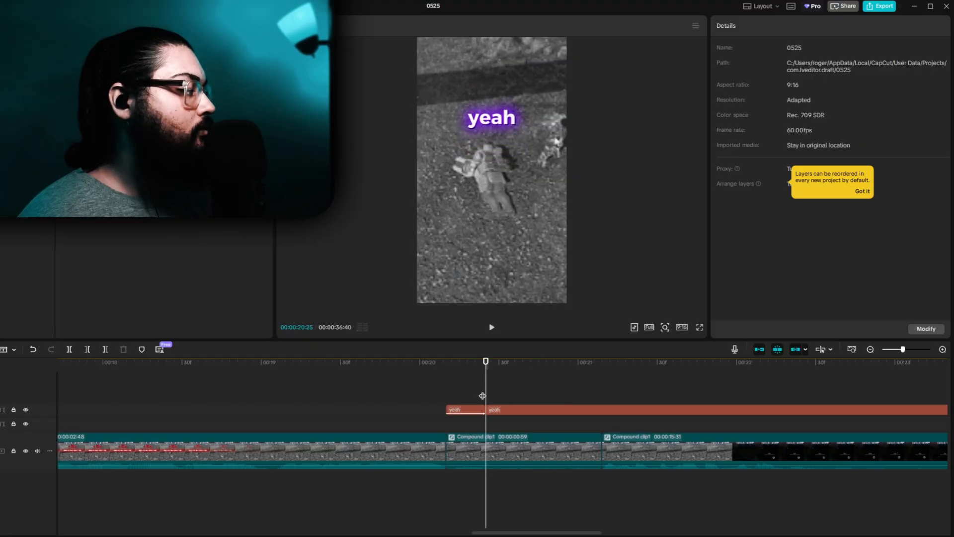
{"action": "left_click", "coordinate": [530, 409]}
{"action": "key", "text": "space"}
{"action": "left_click", "coordinate": [568, 407]}
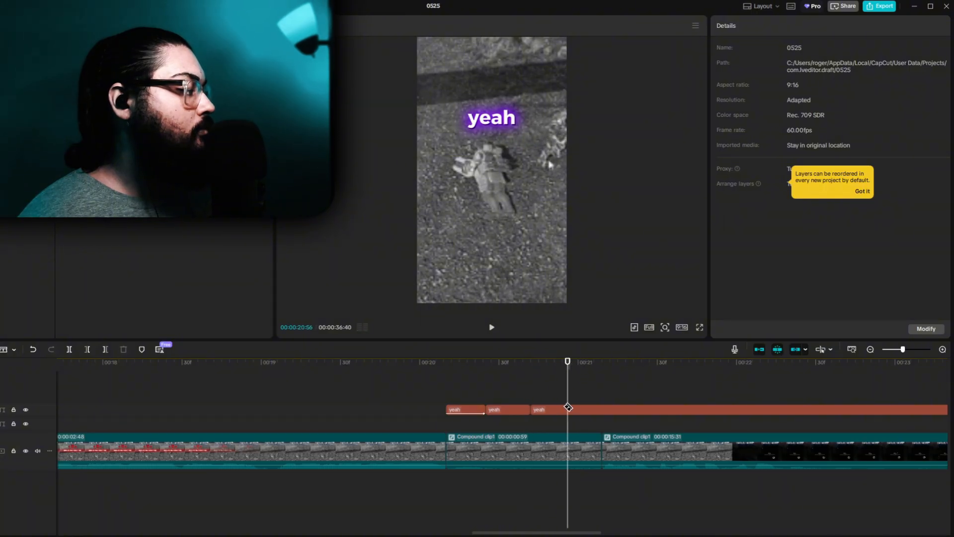
{"action": "key", "text": "space"}
{"action": "left_click", "coordinate": [603, 410]}
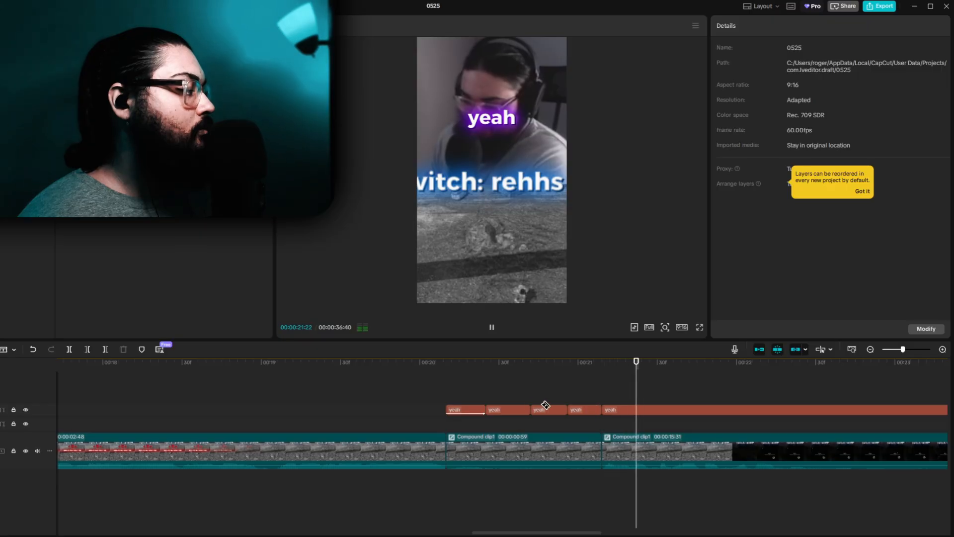
{"action": "left_click", "coordinate": [468, 395]}
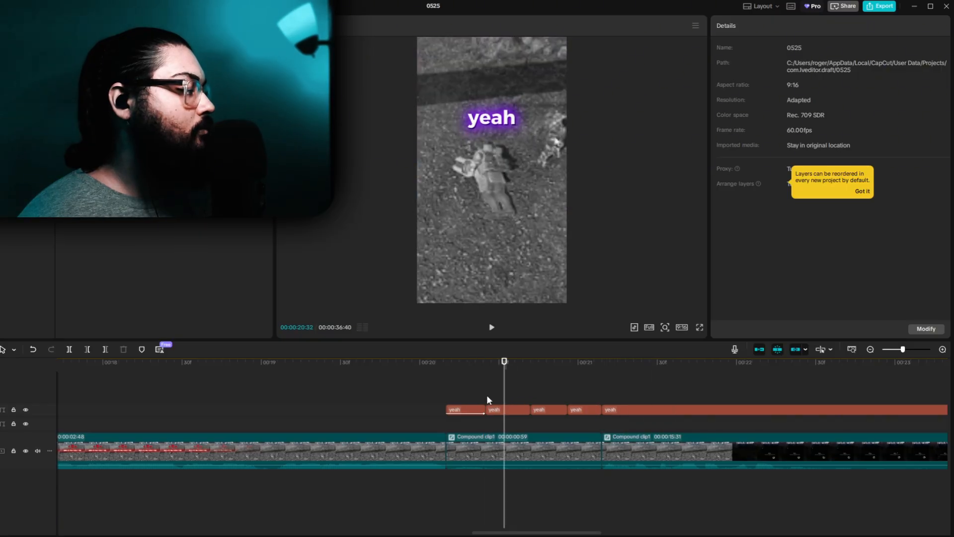
Change the text of the second "yeah" caption segment to "you was".
{"action": "left_click", "coordinate": [502, 410]}
{"action": "left_click", "coordinate": [802, 80]}
{"action": "key", "text": "ctrl+a"}
{"action": "type", "text": "yo"}
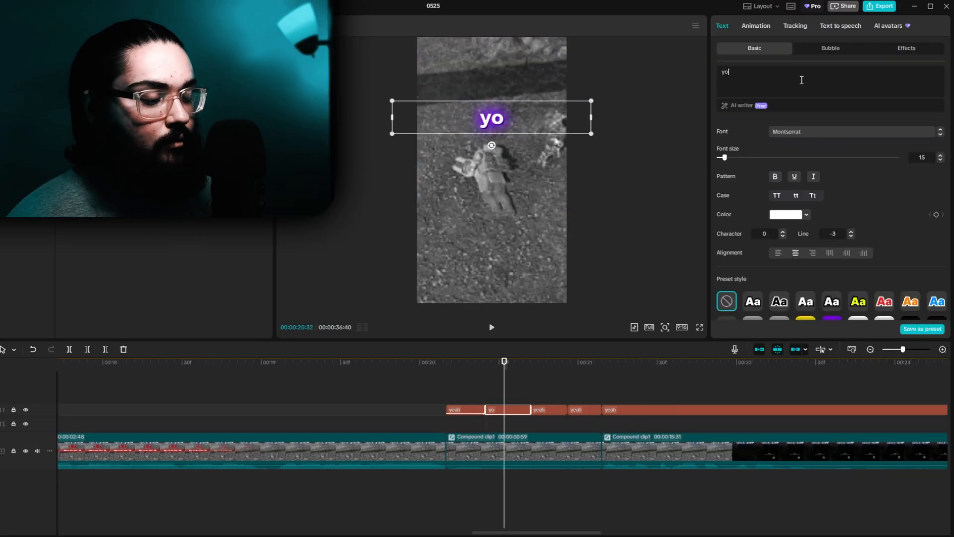
{"action": "type", "text": "u was"}
Change the third caption segment's text to "shooting" and the fourth segment's text to "at us".
{"action": "left_click", "coordinate": [544, 410]}
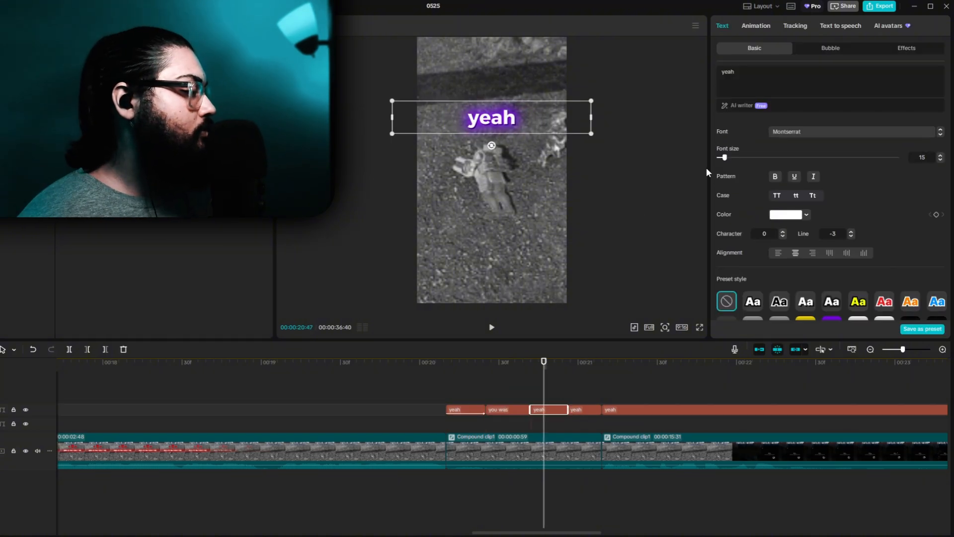
{"action": "key", "text": "ctrl+a"}
{"action": "type", "text": "shooting"}
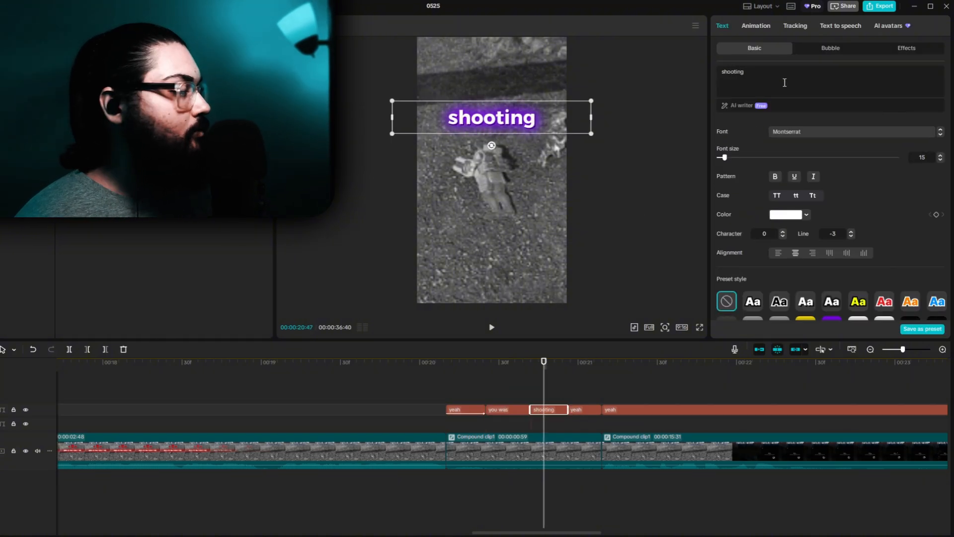
{"action": "left_click", "coordinate": [586, 406]}
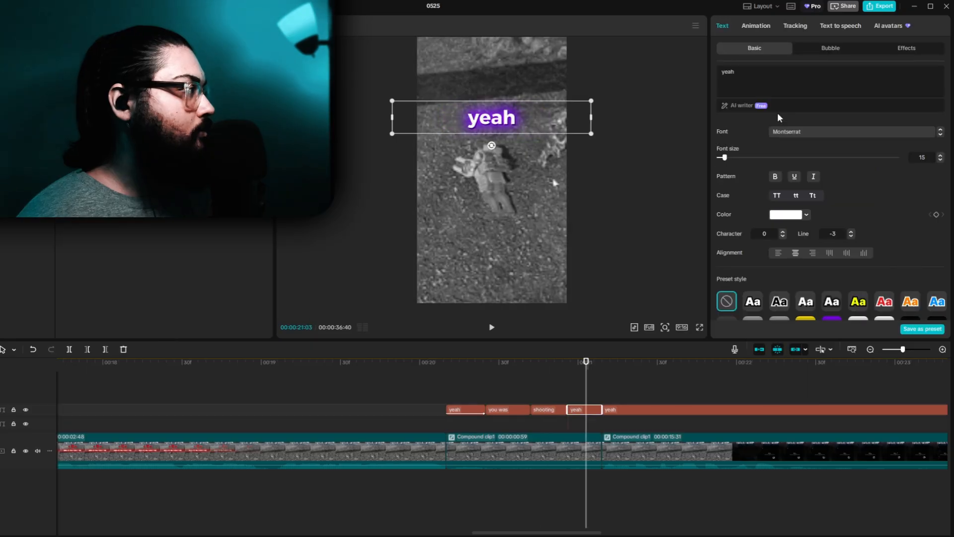
{"action": "key", "text": "ctrl+a"}
{"action": "type", "text": "at us"}
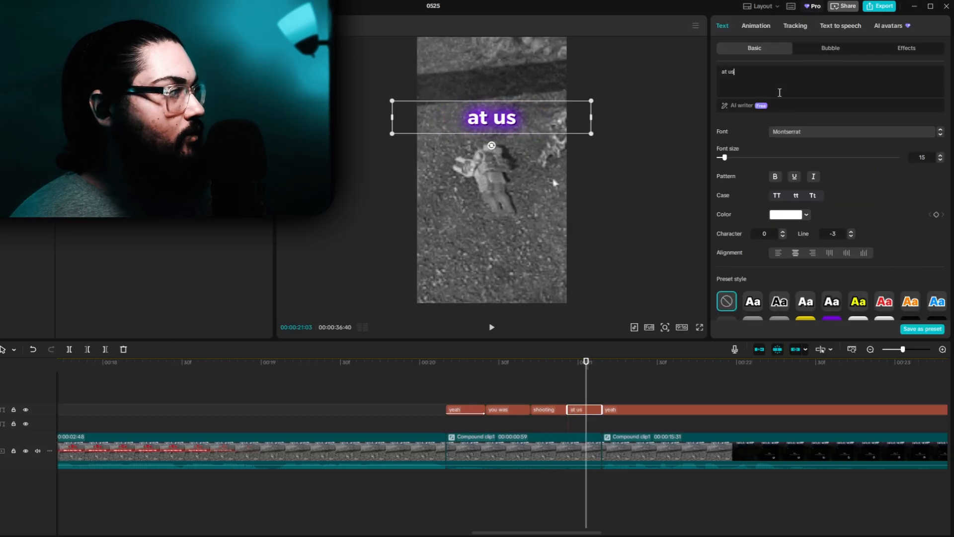
Play back the reworded captions and delete the leftover "yeah" caption that extends past the short zoomed segment.
{"action": "left_click", "coordinate": [439, 383]}
{"action": "left_click", "coordinate": [349, 385]}
{"action": "key", "text": "space"}
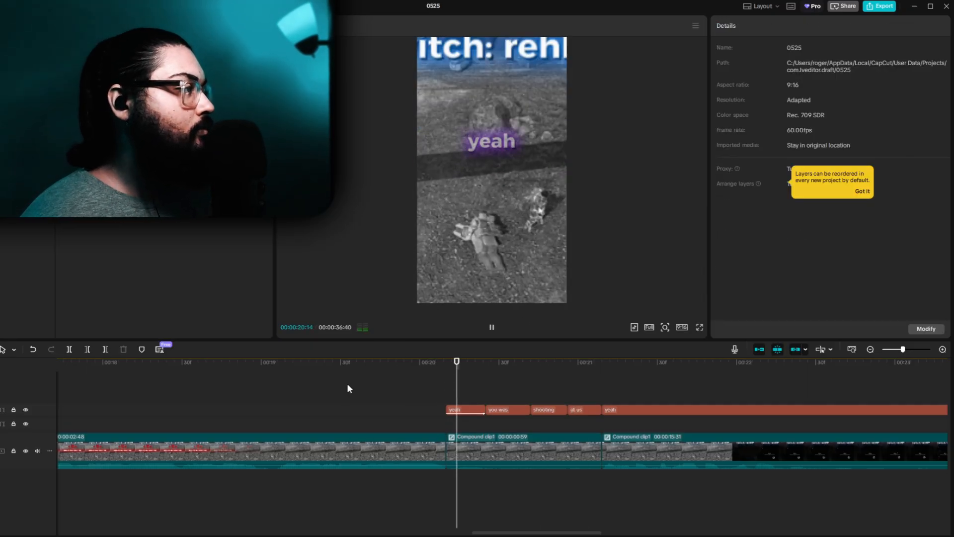
{"action": "left_click", "coordinate": [347, 383]}
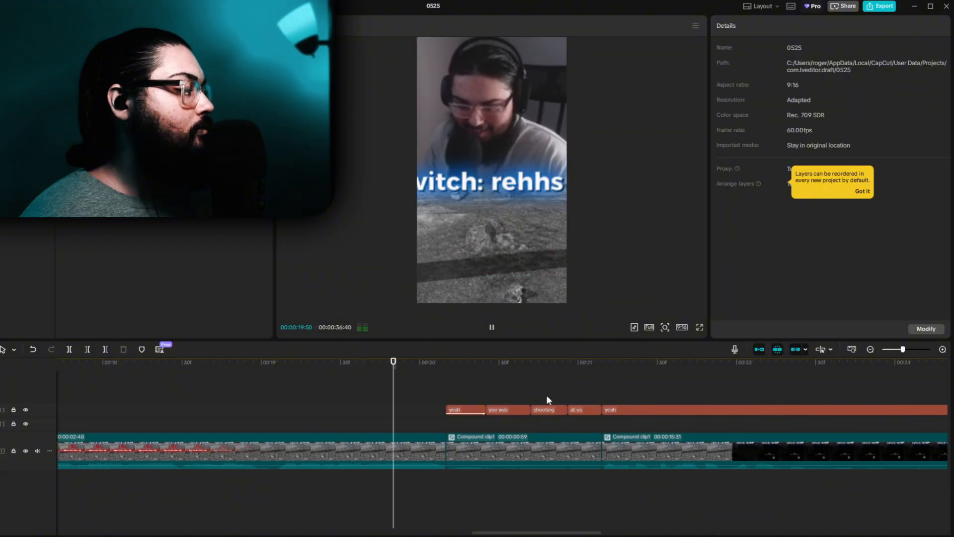
{"action": "key", "text": "space"}
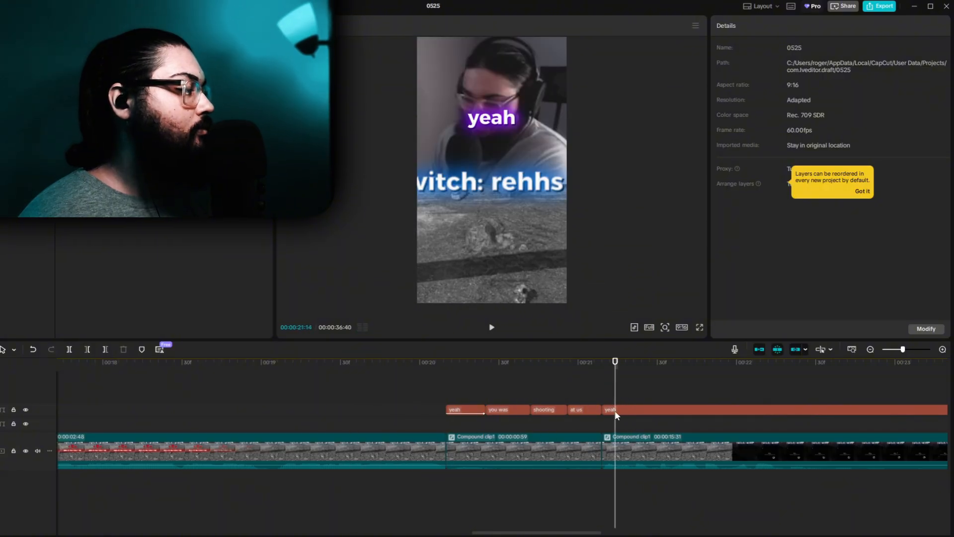
{"action": "left_click", "coordinate": [616, 411]}
{"action": "key", "text": "Delete"}
Replay the caption sequence and the footage following it to check the timing and find where the short should end.
{"action": "left_click", "coordinate": [396, 395]}
{"action": "key", "text": "space"}
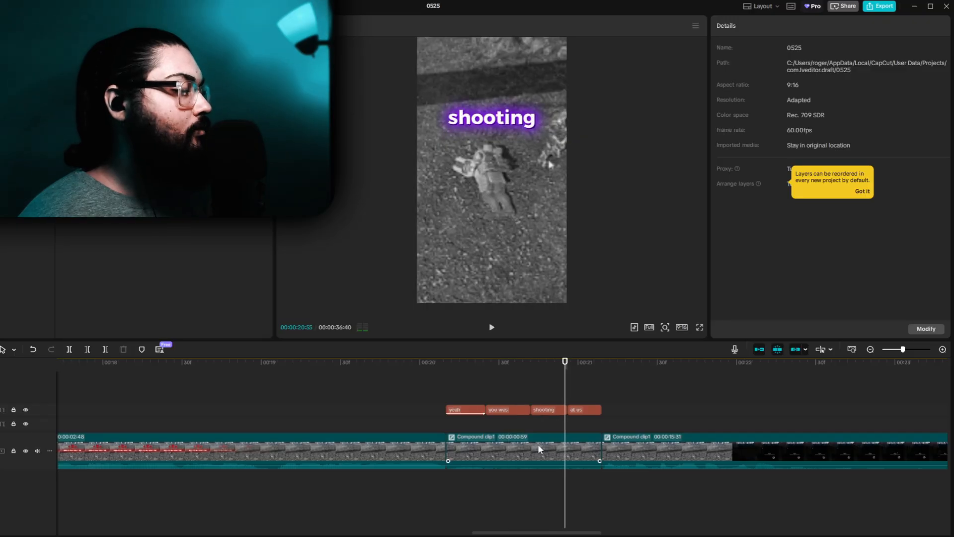
{"action": "left_click", "coordinate": [542, 465]}
{"action": "left_click", "coordinate": [365, 403]}
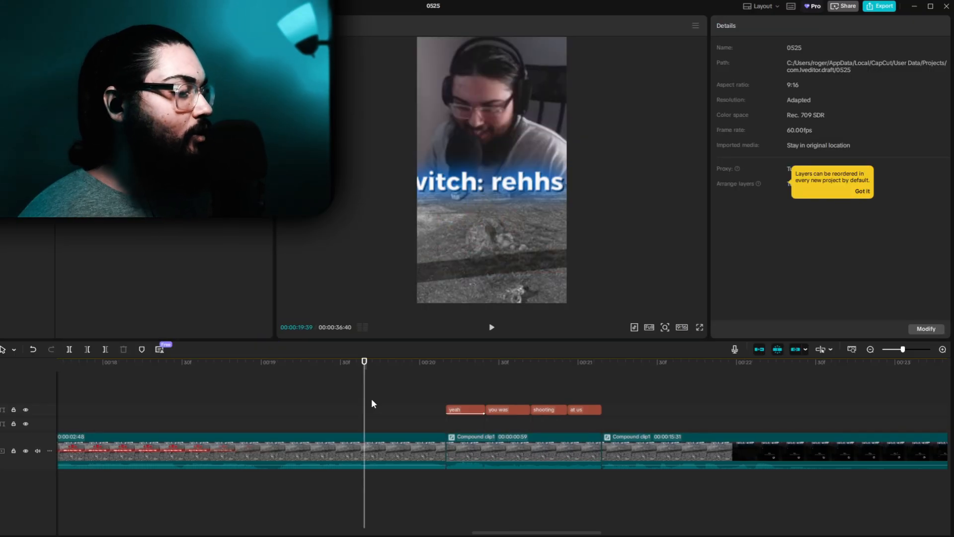
{"action": "key", "text": "space"}
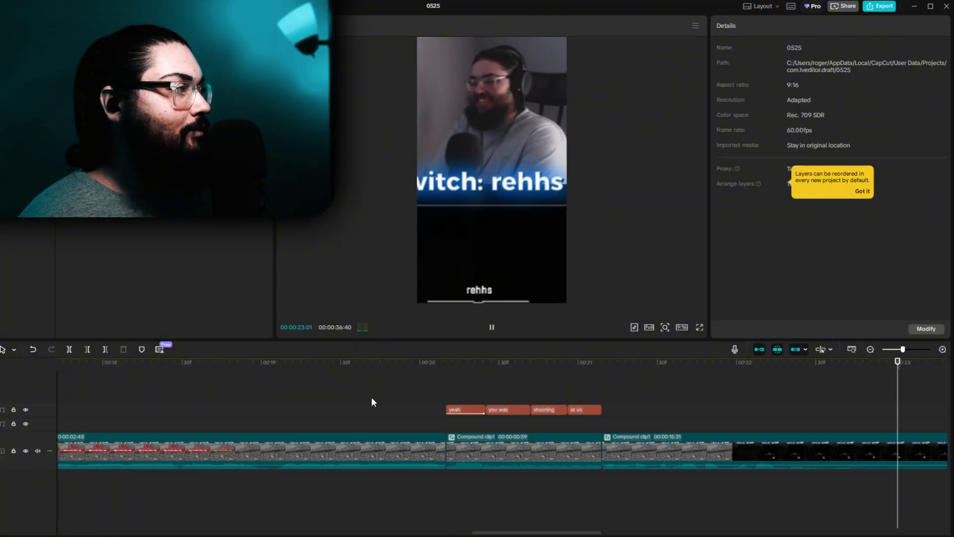
{"action": "scroll", "coordinate": [373, 399], "scroll_direction": "down", "scroll_amount": 4}
{"action": "left_click_drag", "start_coordinate": [541, 532], "coordinate": [689, 526]}
{"action": "key", "text": "b"}
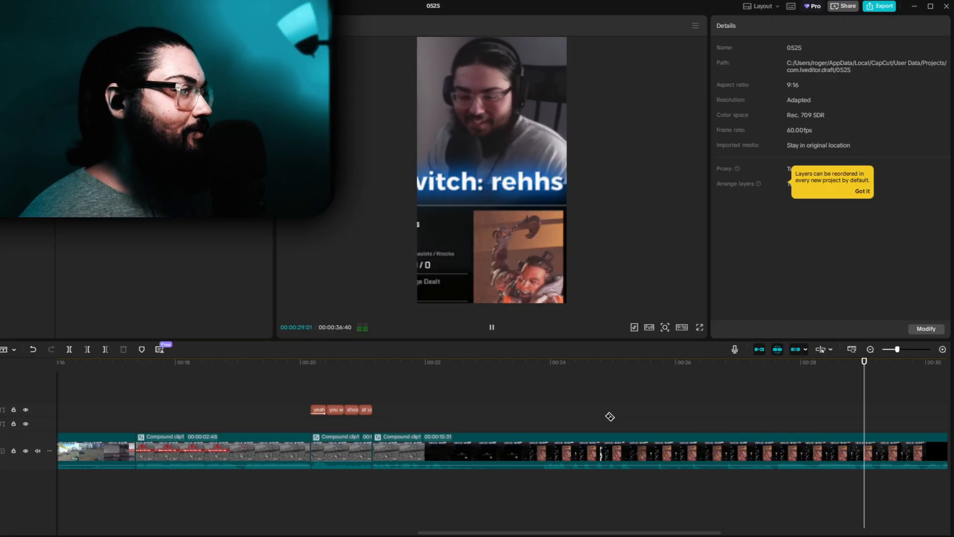
{"action": "left_click", "coordinate": [605, 419]}
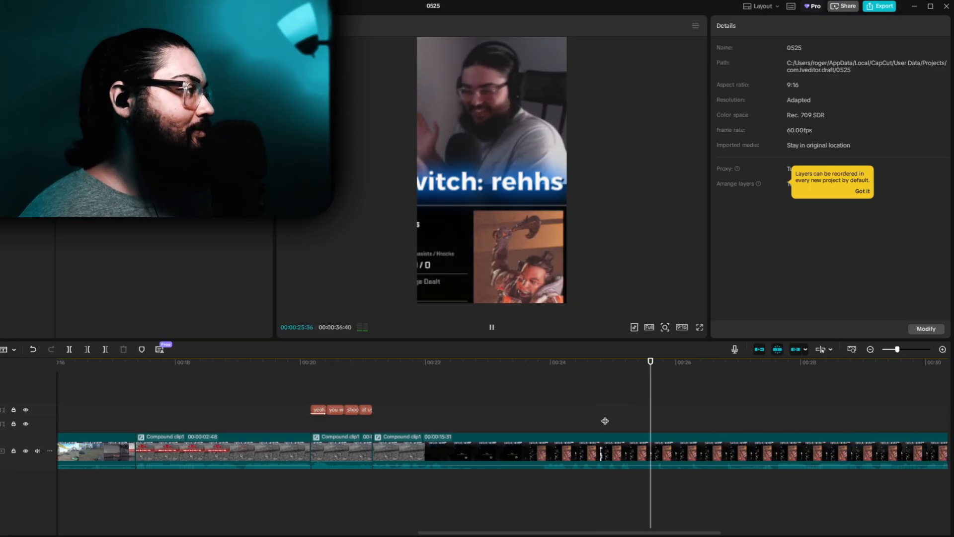
{"action": "left_click", "coordinate": [486, 417]}
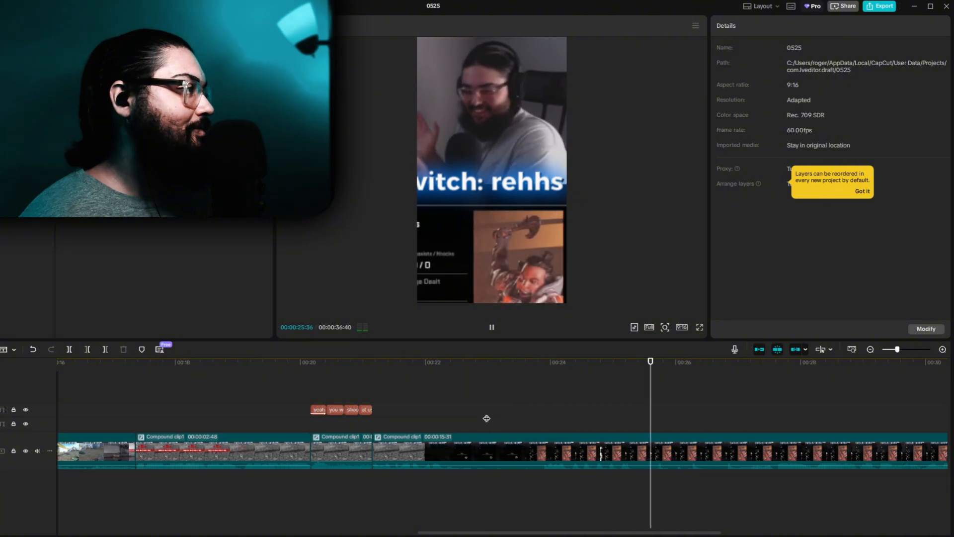
Play on from the "at us" caption, cut the last clip at 00:00:22:34 and remove all footage after it.
{"action": "left_click", "coordinate": [357, 382]}
{"action": "key", "text": "space"}
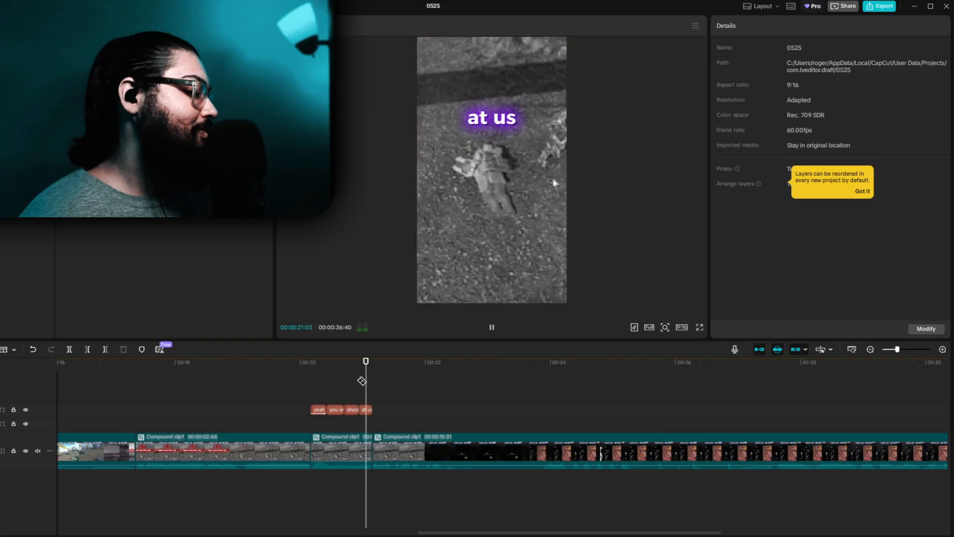
{"action": "key", "text": "space"}
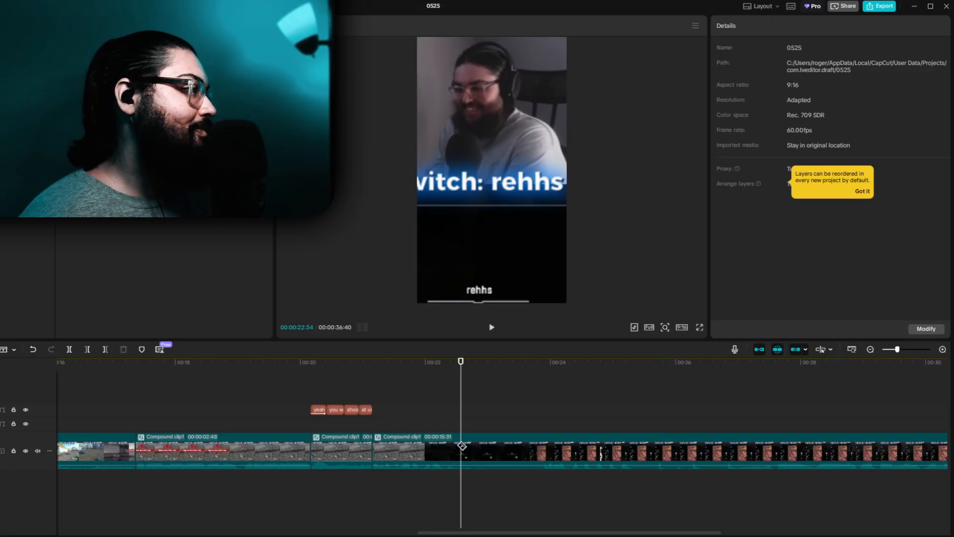
{"action": "left_click", "coordinate": [478, 449]}
{"action": "key", "text": "w"}
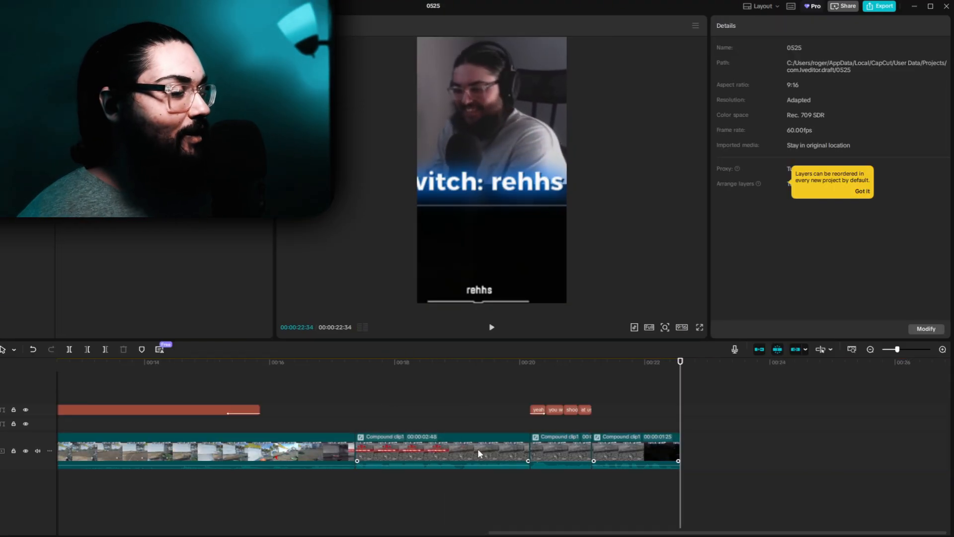
{"action": "scroll", "coordinate": [479, 450], "scroll_direction": "down", "scroll_amount": 4}
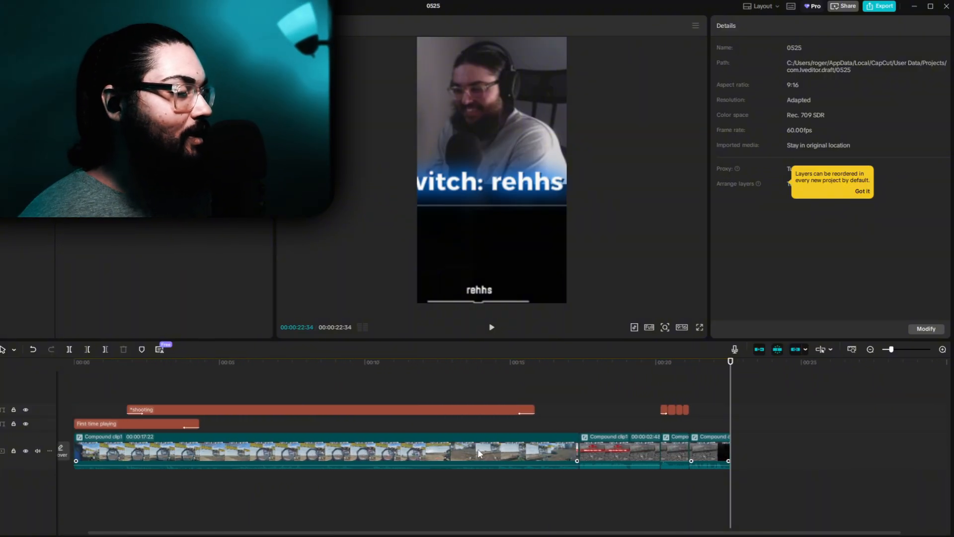
Review the shortened edit from the opening title through the squad-eliminated zoom and the closing segment.
{"action": "left_click_drag", "start_coordinate": [147, 410], "coordinate": [101, 410]}
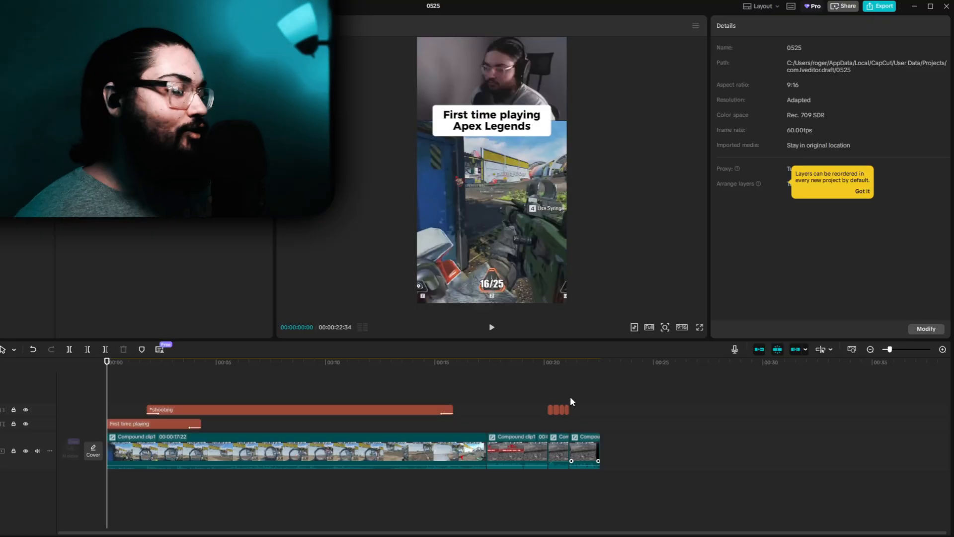
{"action": "left_click", "coordinate": [535, 393]}
{"action": "key", "text": "space"}
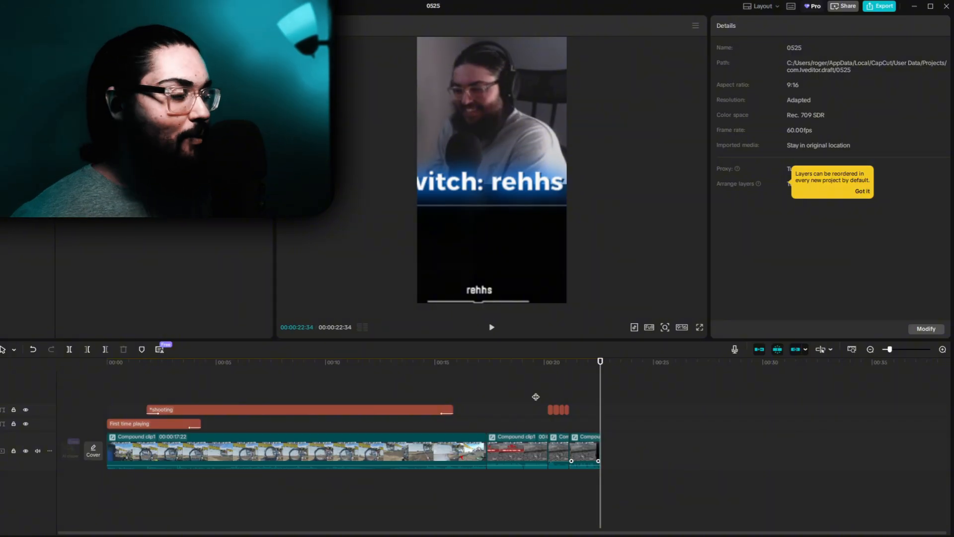
{"action": "left_click", "coordinate": [480, 371]}
{"action": "left_click", "coordinate": [183, 377]}
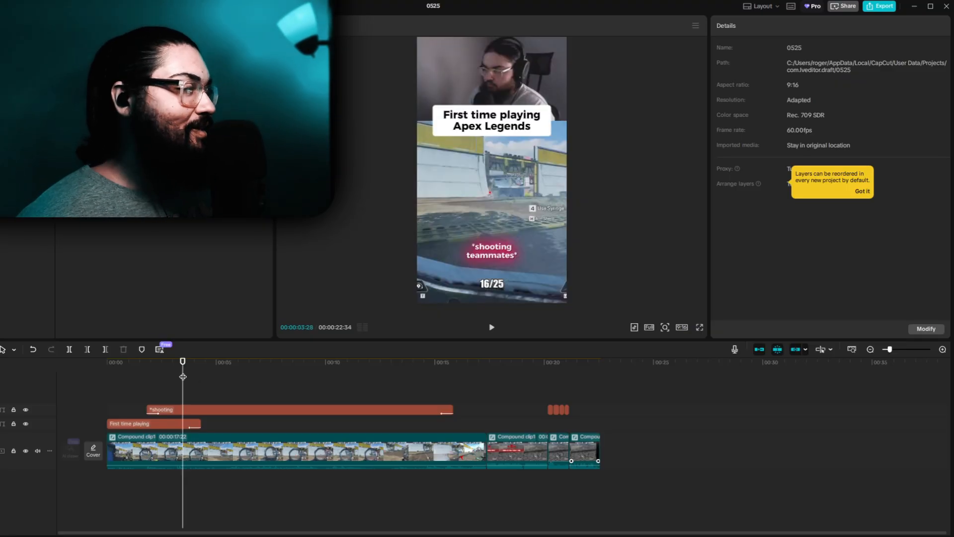
{"action": "left_click", "coordinate": [490, 369]}
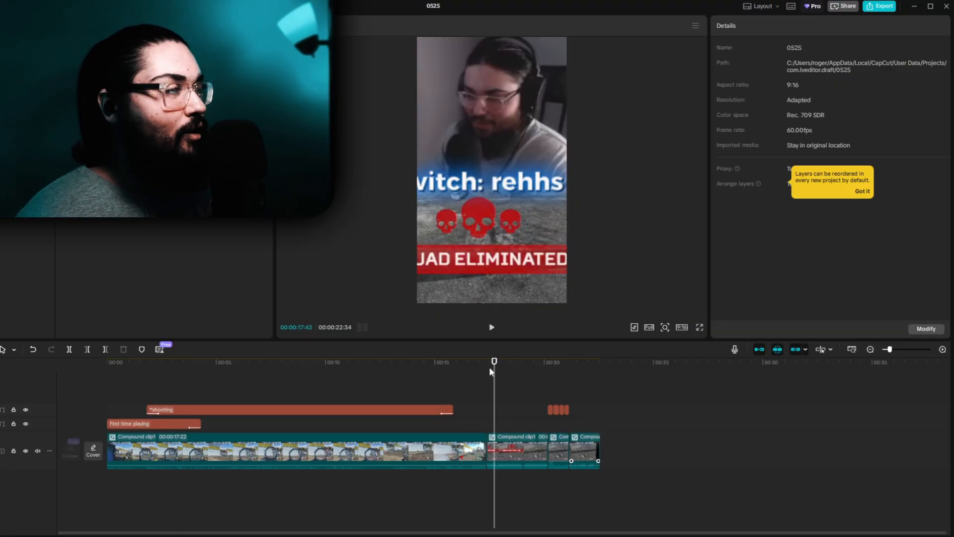